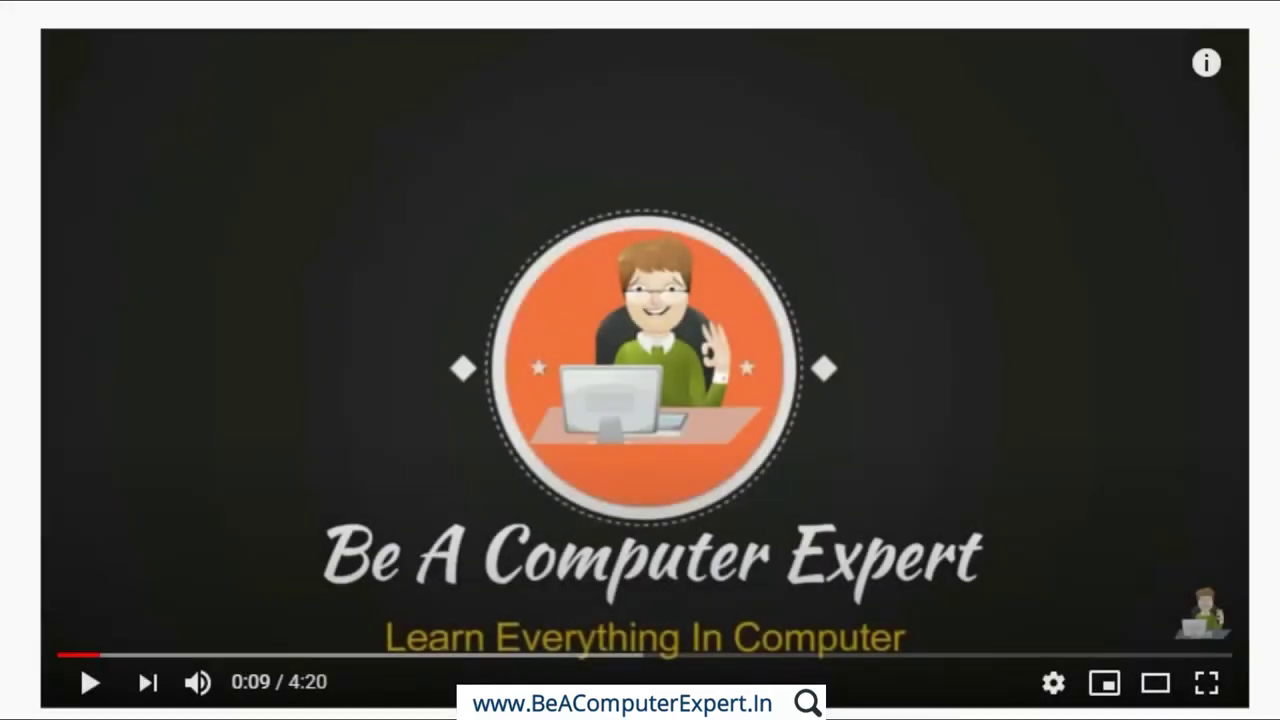
# - Subscribe to the Be A Computer Expert channel with notifications set to All
pyautogui.scroll(-5, 640, 360)
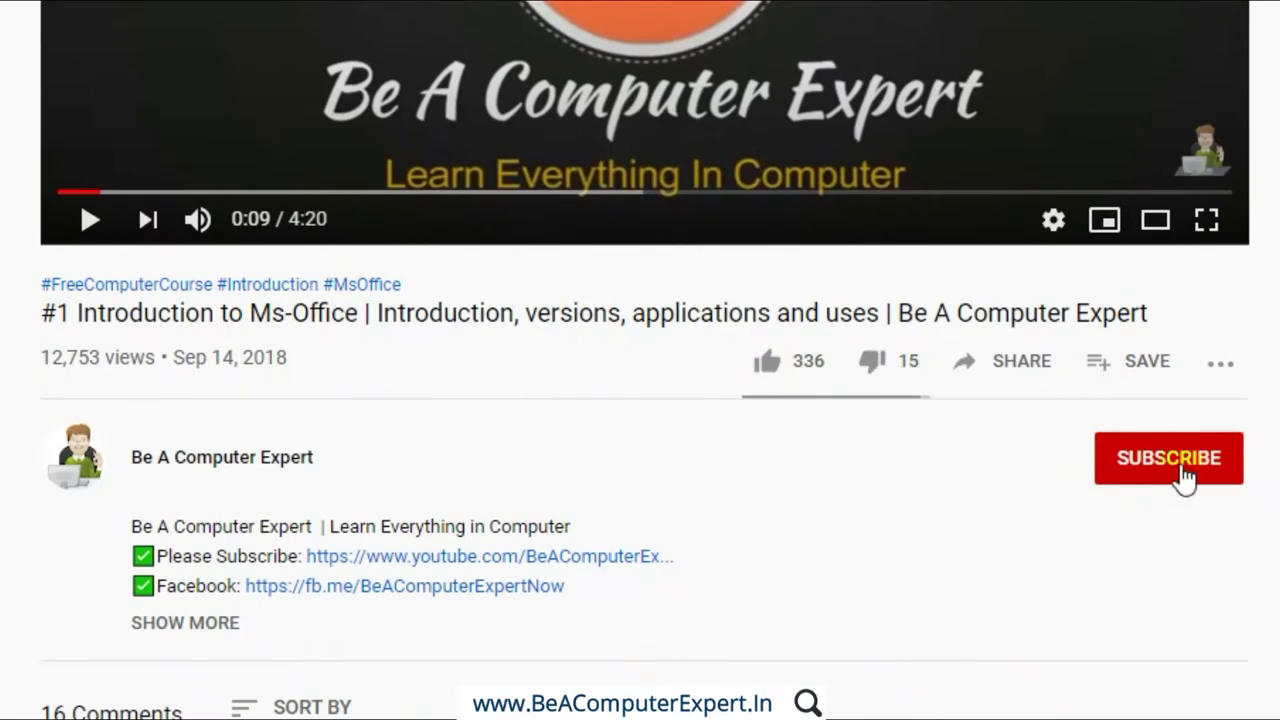
pyautogui.click(1152, 473)
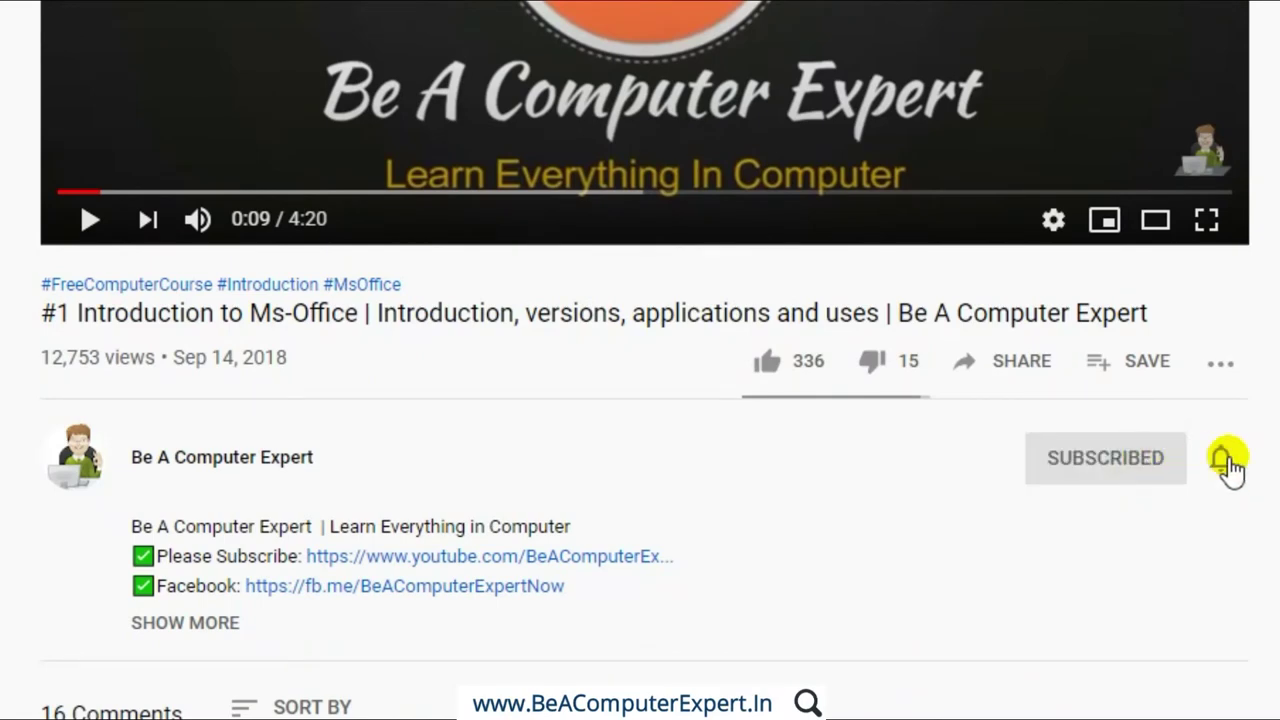
pyautogui.click(1226, 462)
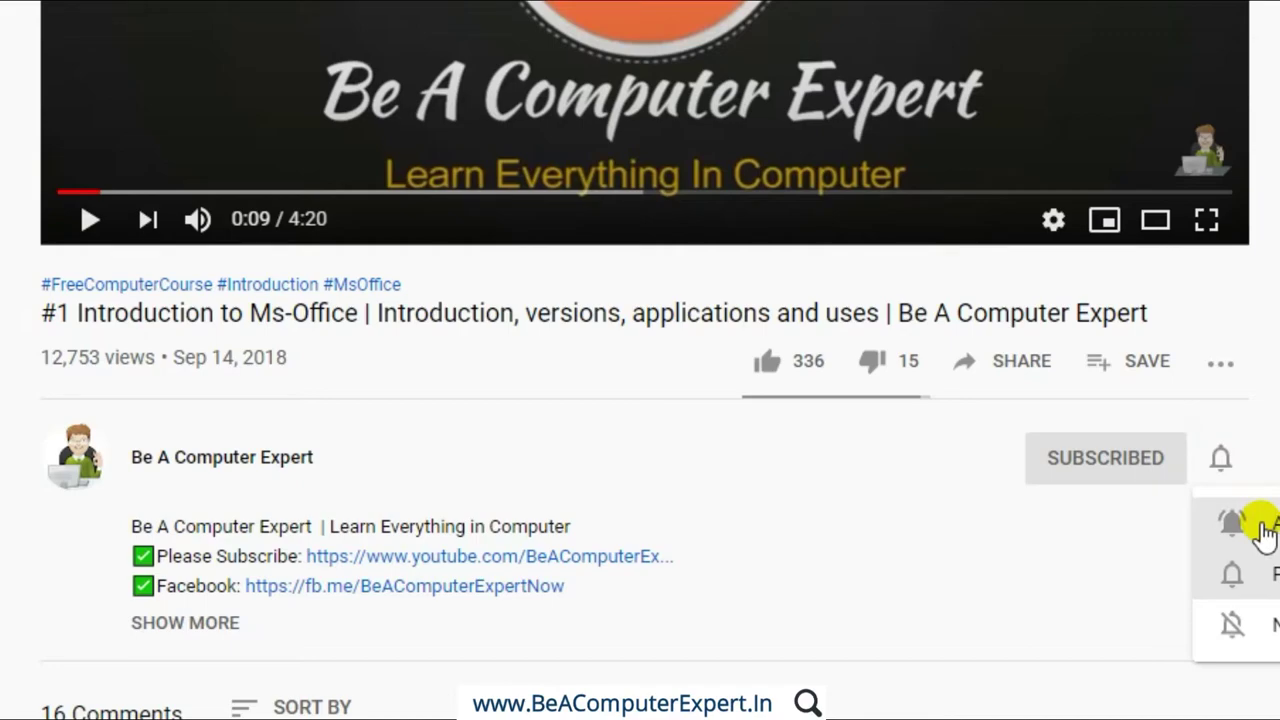
pyautogui.click(1264, 531)
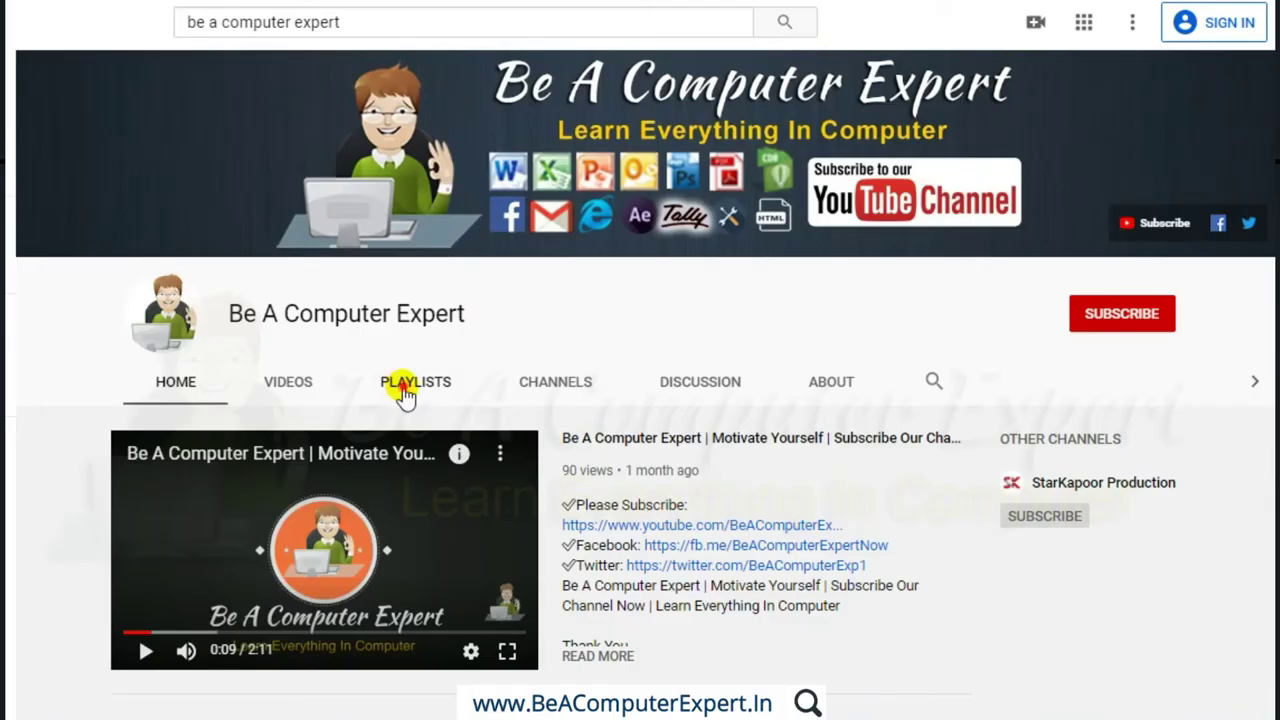
# - Switch to the Word 2007 document containing the sample paragraphs
pyautogui.click(410, 385)
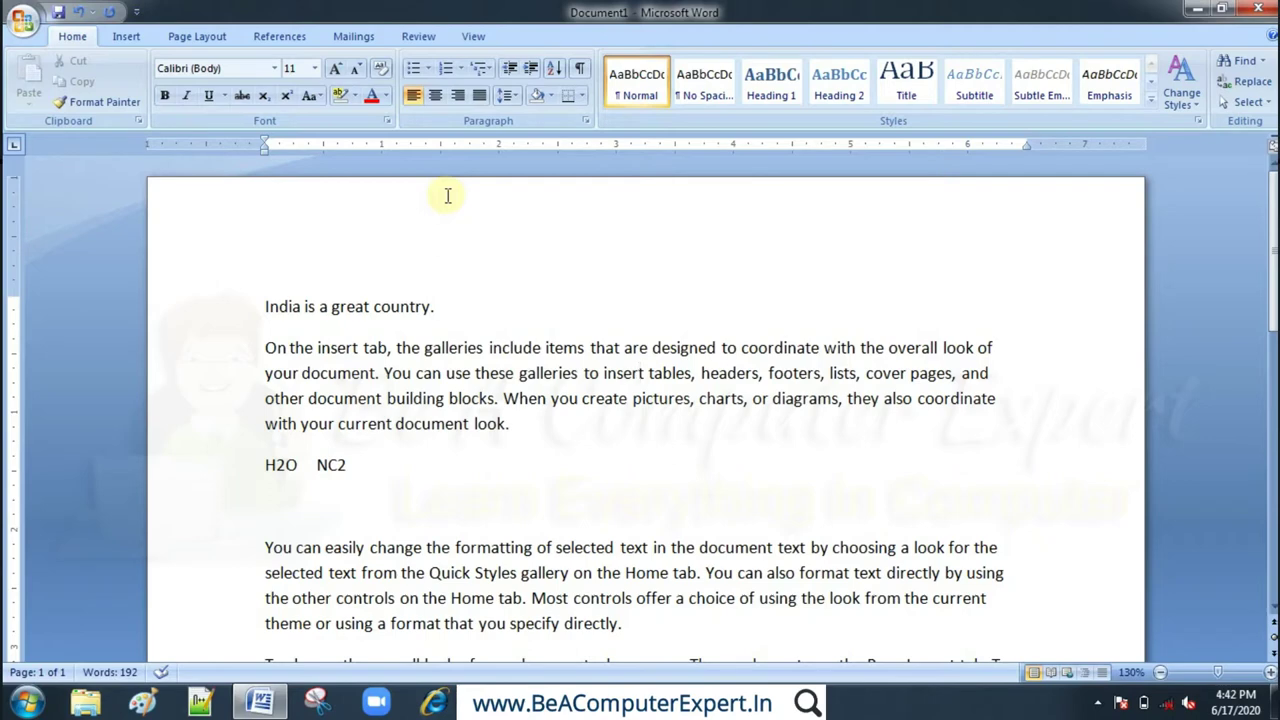
# - Open the Font dialog from the Home tab's Font group launcher
pyautogui.click(388, 124)
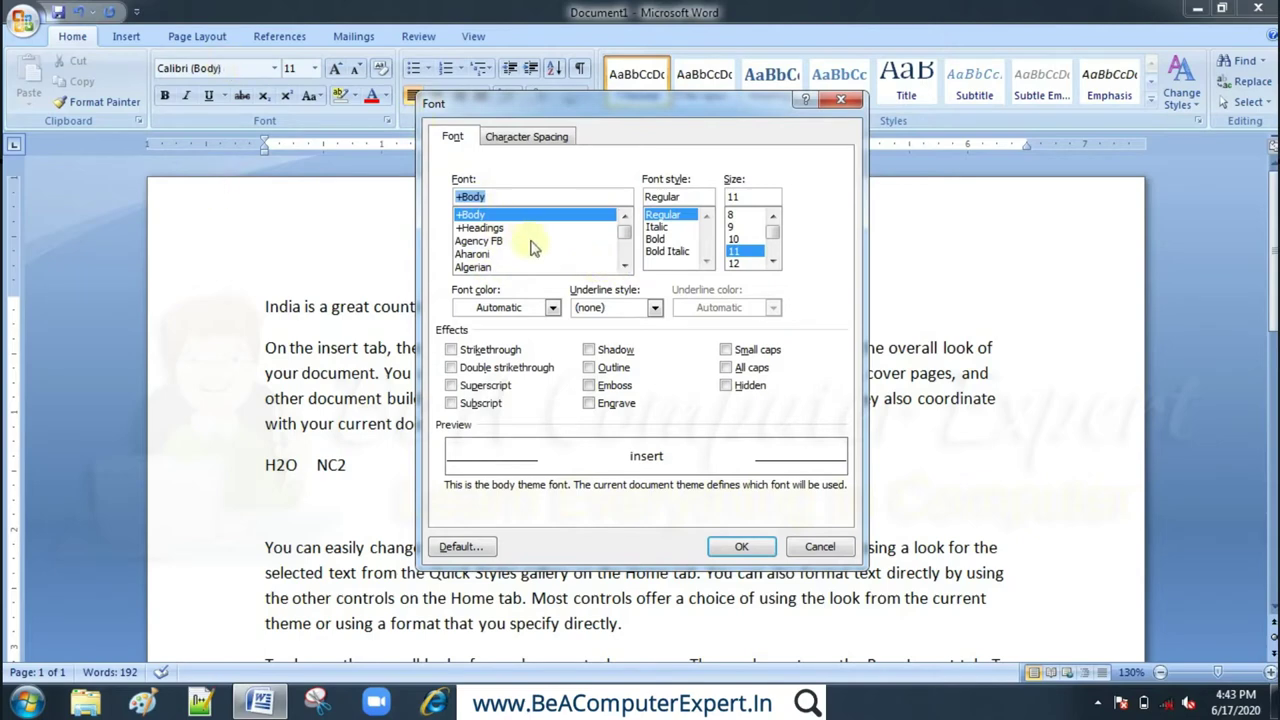
# - Choose Bradley Hand ITC, Italic, size 12 in the Font dialog
pyautogui.click(623, 268)
pyautogui.click(623, 268)
pyautogui.moveTo(623, 268); pyautogui.dragTo(623, 270)
pyautogui.click(612, 268)
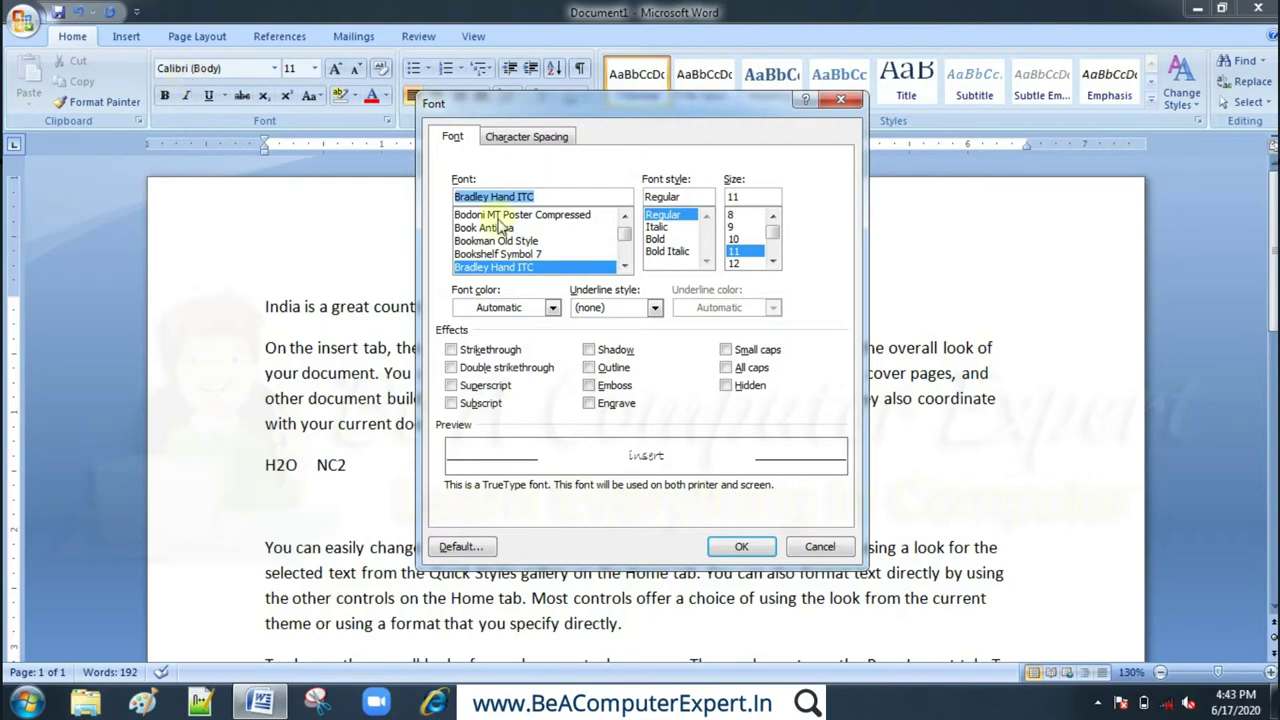
pyautogui.moveTo(484, 246); pyautogui.dragTo(495, 256)
pyautogui.click(500, 267)
pyautogui.click(657, 228)
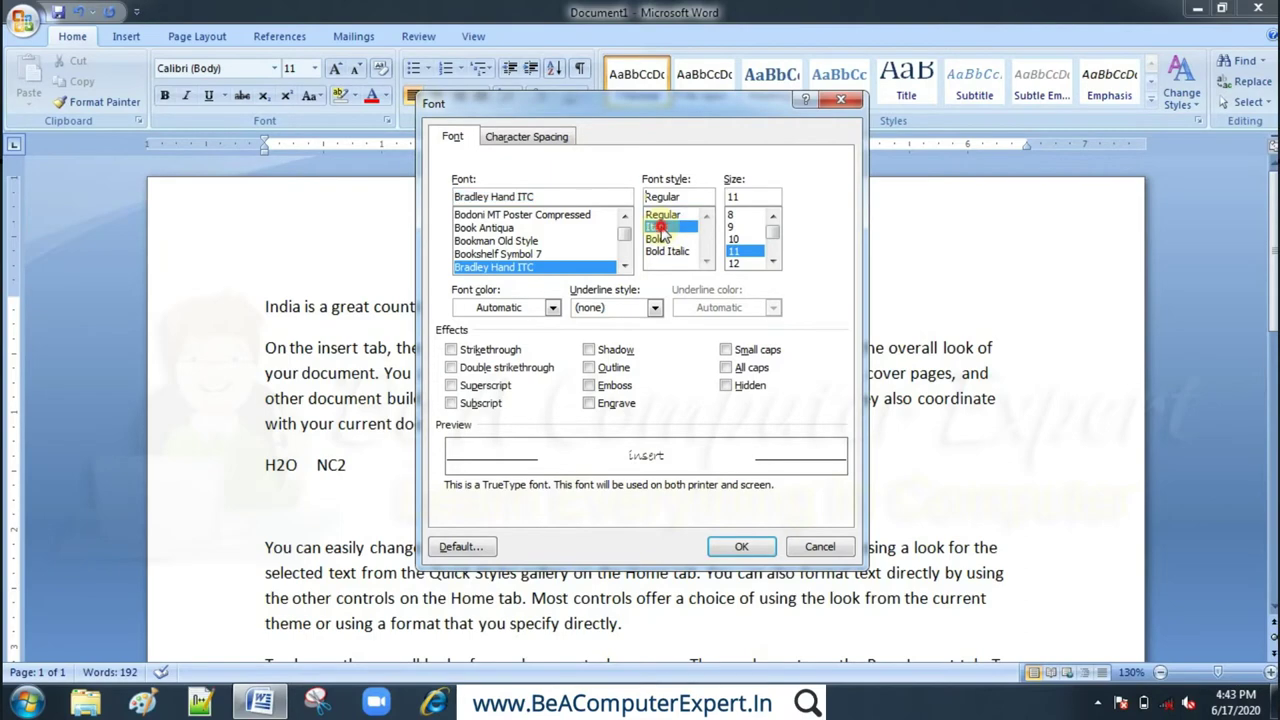
pyautogui.click(735, 263)
# - Review colour and underline options, then preview strikethrough and double strikethrough and clear them
pyautogui.click(552, 308)
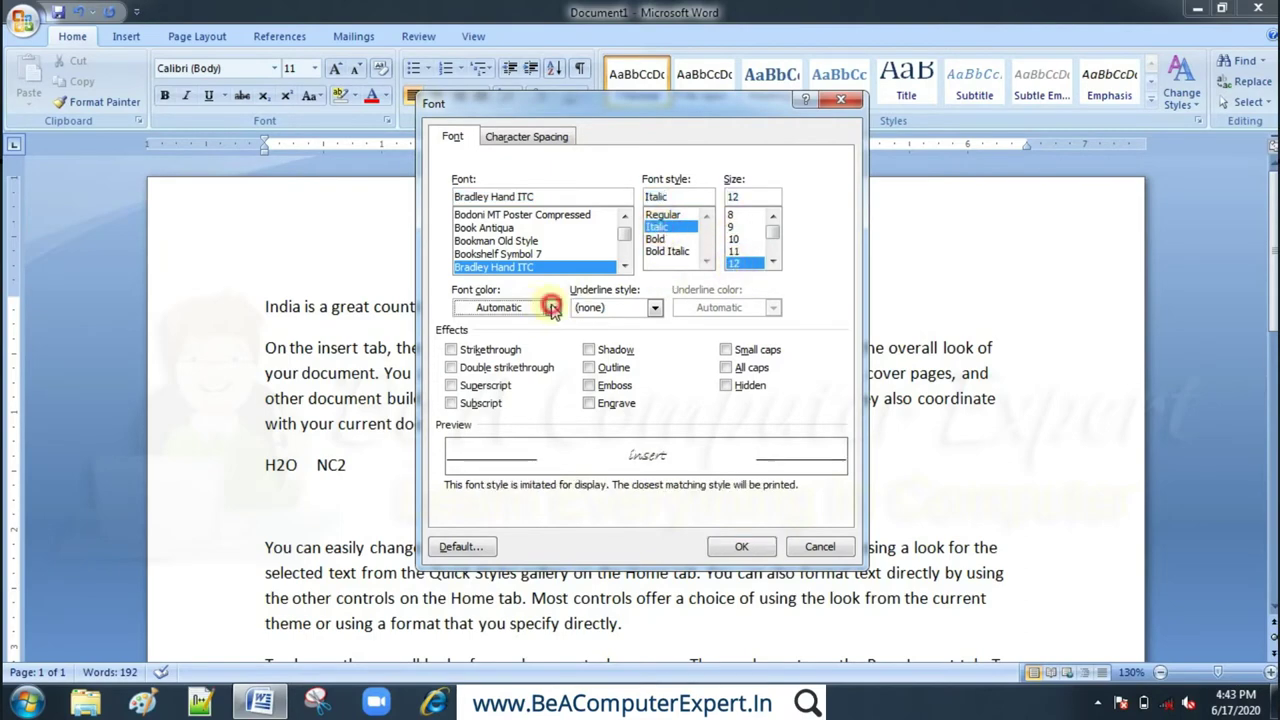
pyautogui.click(655, 308)
pyautogui.click(723, 307)
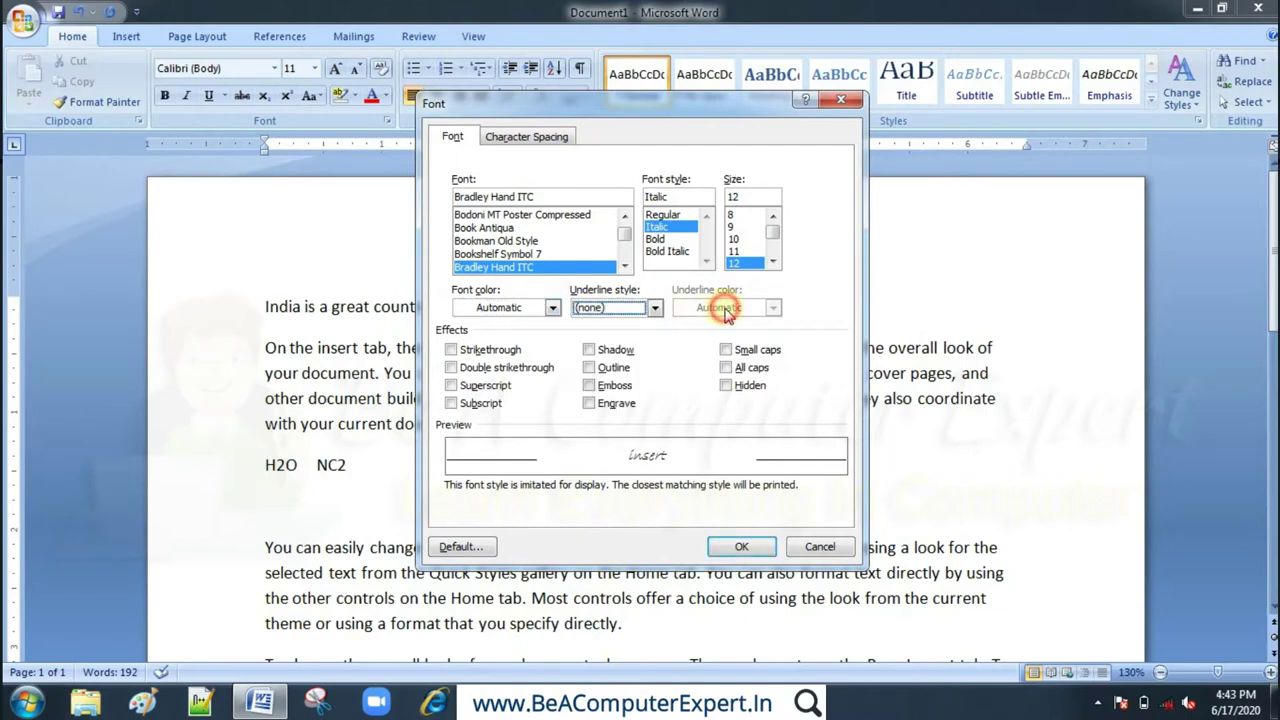
pyautogui.click(451, 351)
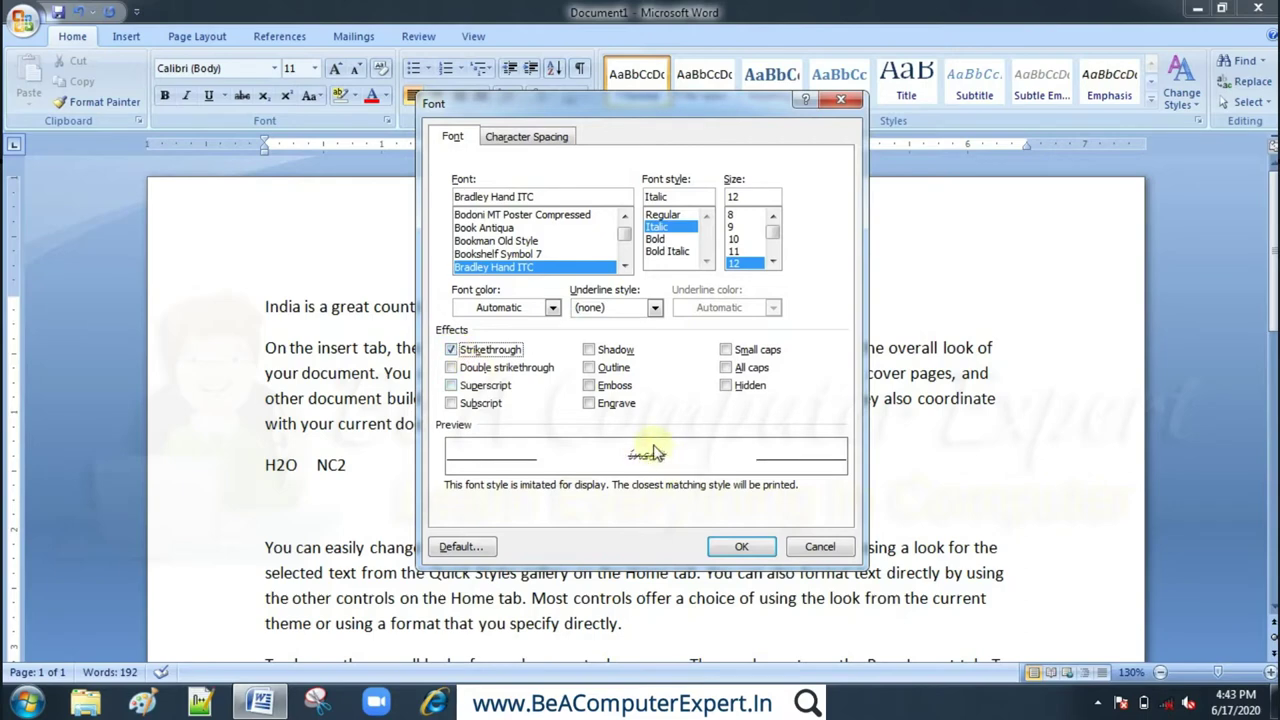
pyautogui.click(452, 368)
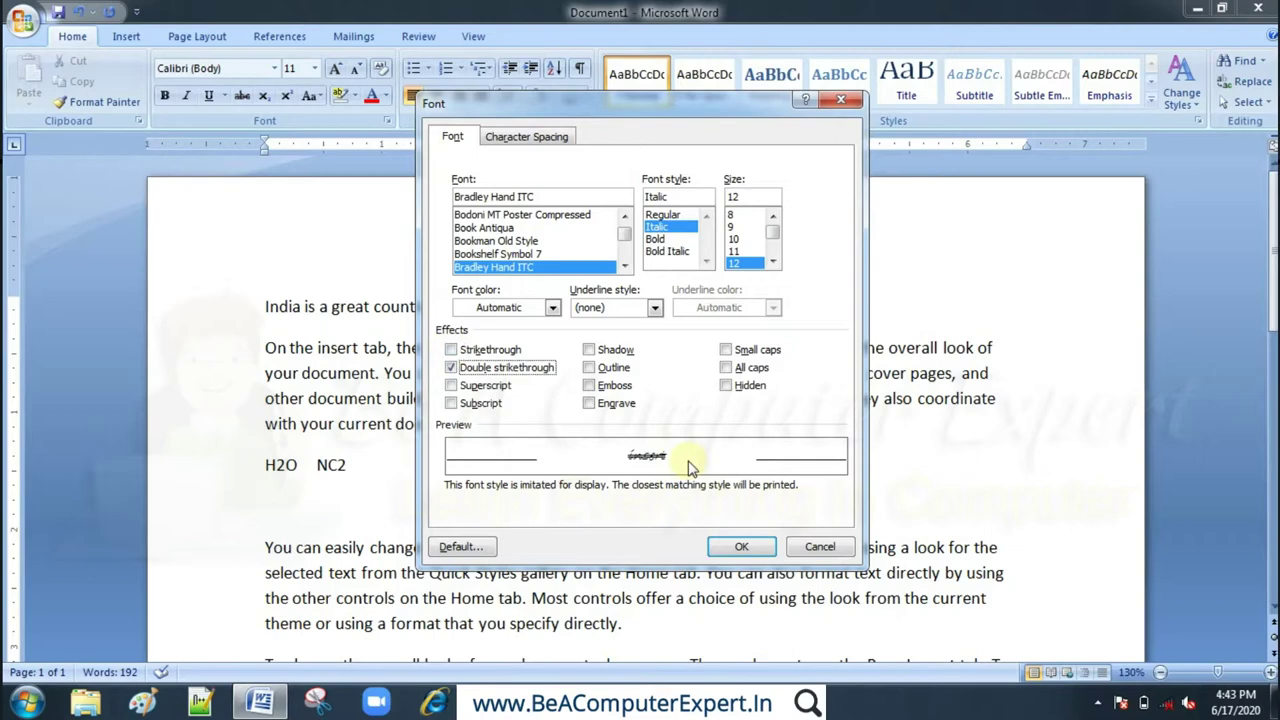
pyautogui.click(452, 368)
# - Cancel the Font dialog and grow 'insert tables, headers, footers, lists, cover pages,' to 36 pt
pyautogui.click(820, 548)
pyautogui.moveTo(958, 372); pyautogui.dragTo(600, 378)
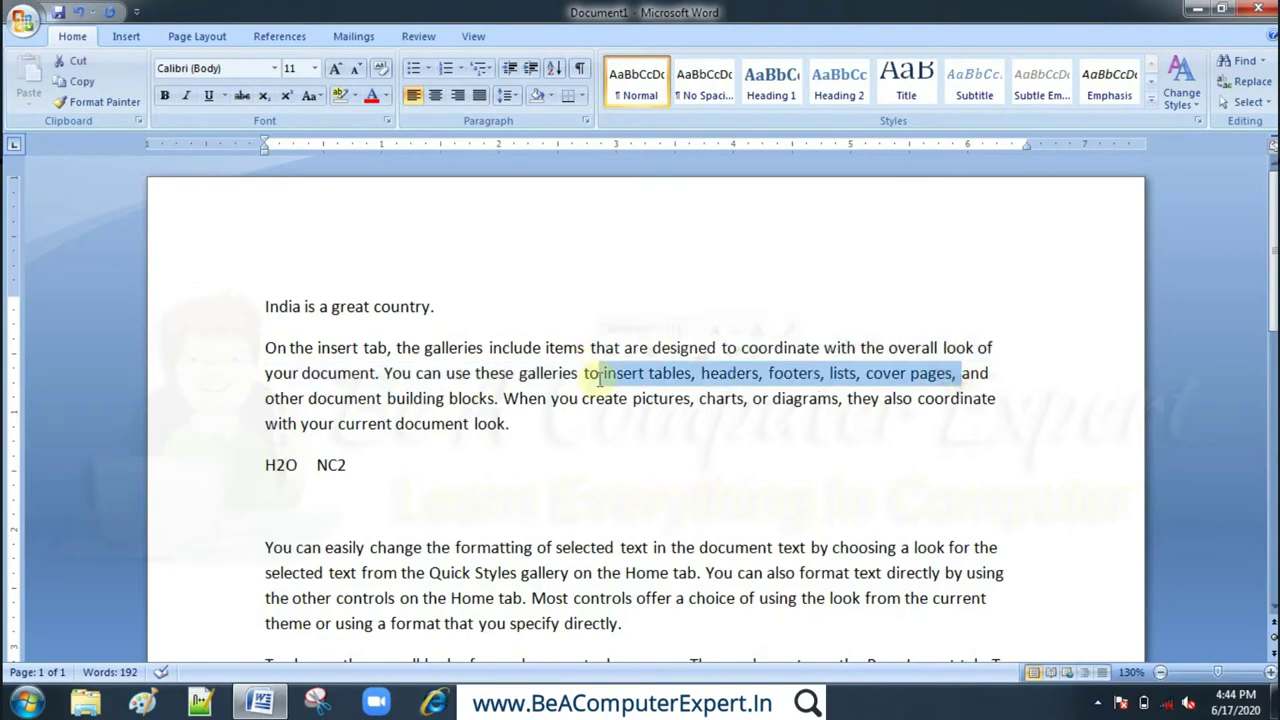
pyautogui.doubleClick(337, 68)
pyautogui.click(337, 68)
pyautogui.doubleClick(337, 68)
pyautogui.doubleClick(337, 68)
pyautogui.click(337, 68)
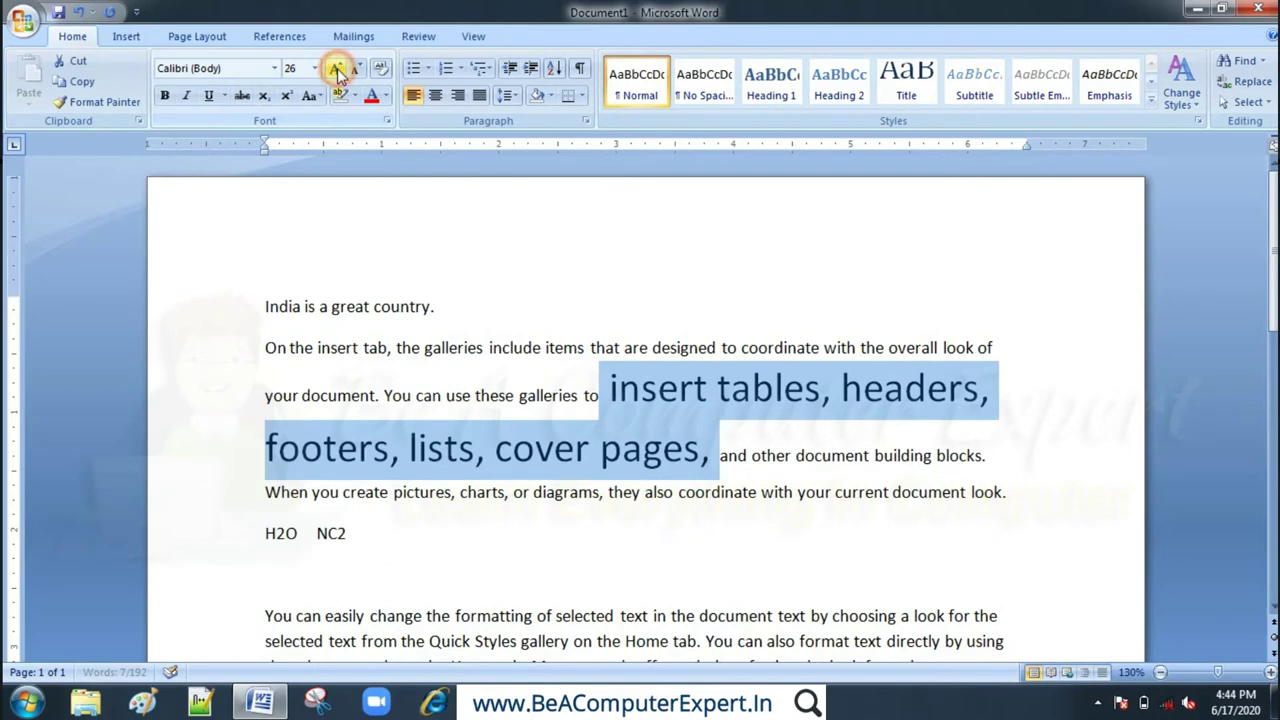
pyautogui.click(337, 70)
pyautogui.click(338, 72)
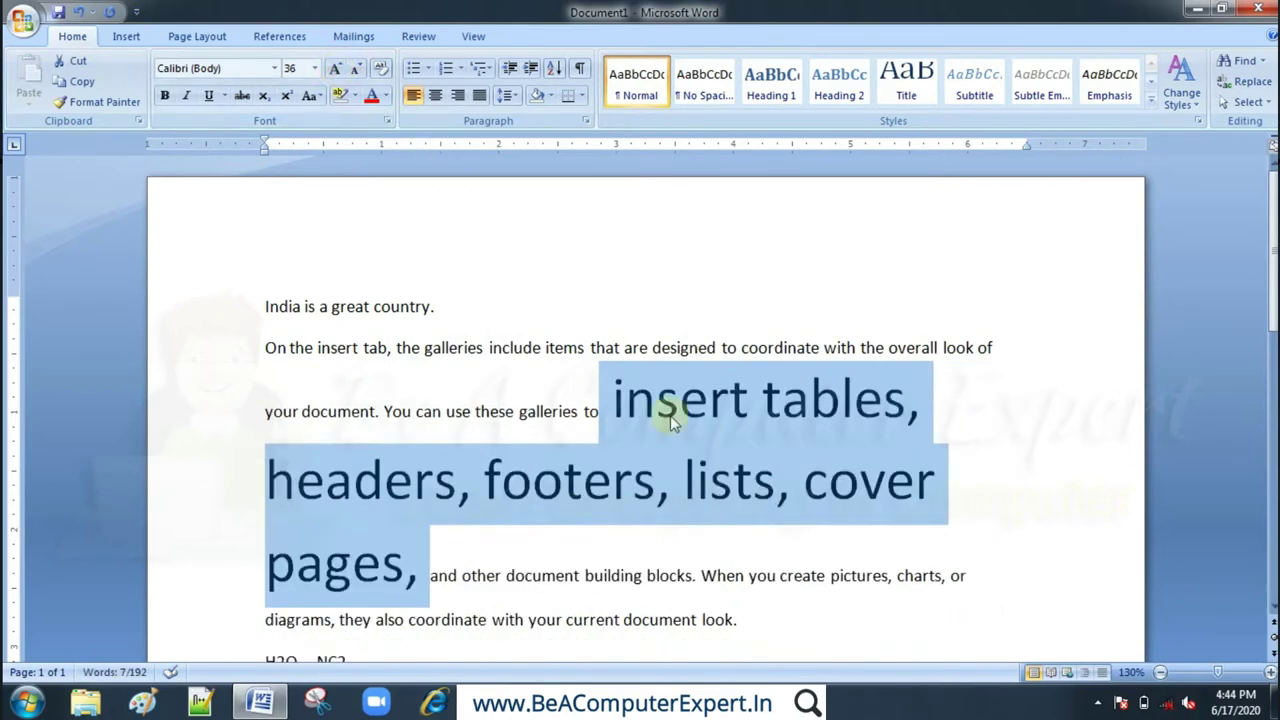
# - Select the words 'insert tables'
pyautogui.click(678, 398)
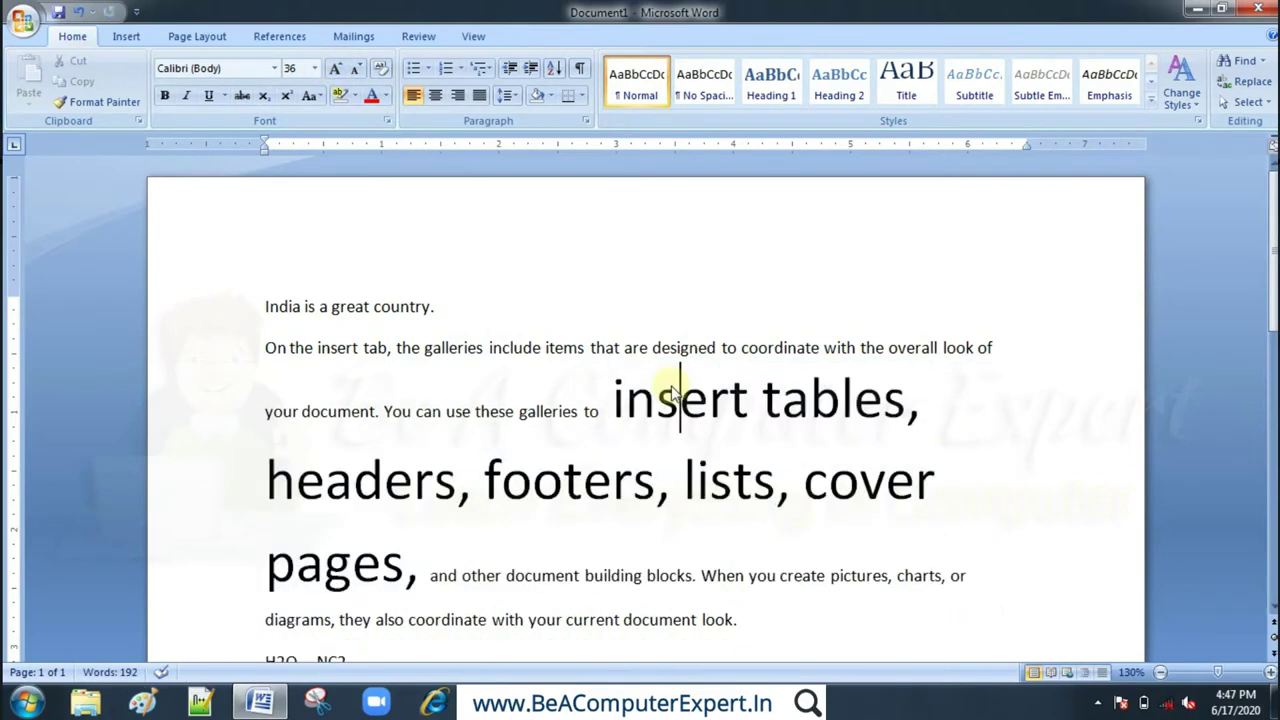
pyautogui.click(901, 400)
pyautogui.moveTo(899, 400); pyautogui.dragTo(617, 400)
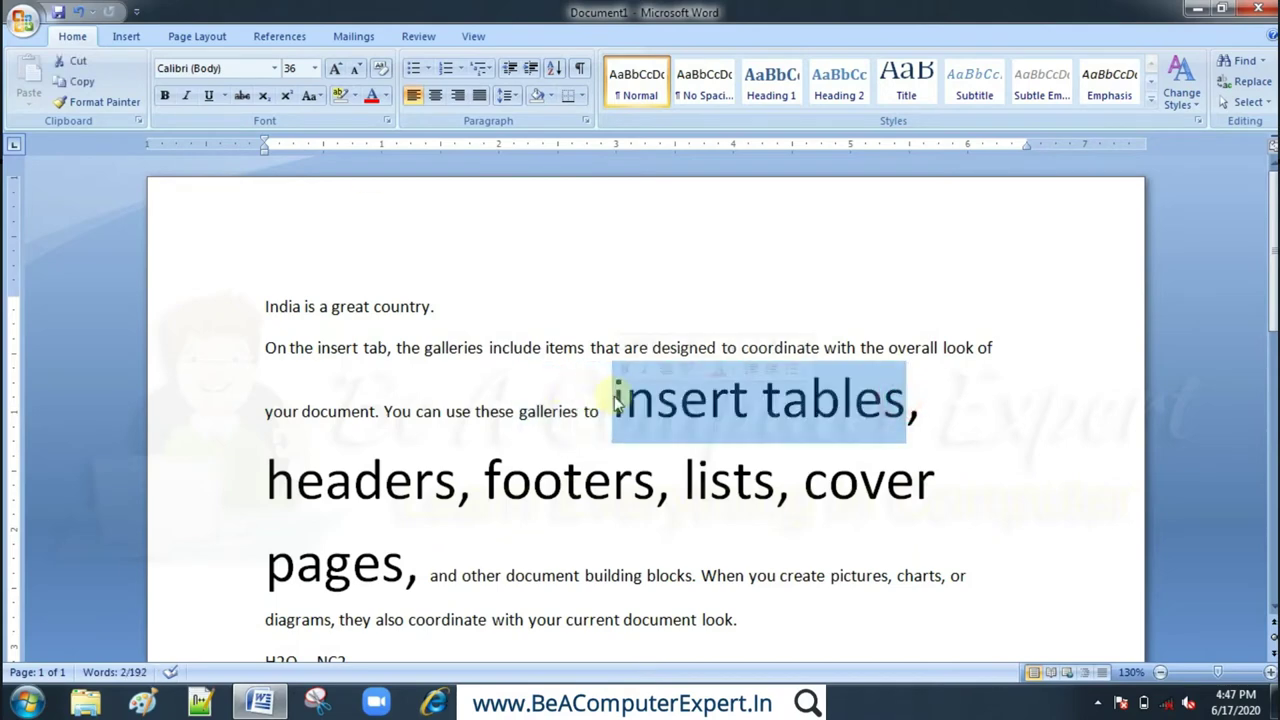
# - Apply the Shadow effect to 'insert tables' through the Font dialog
pyautogui.click(388, 120)
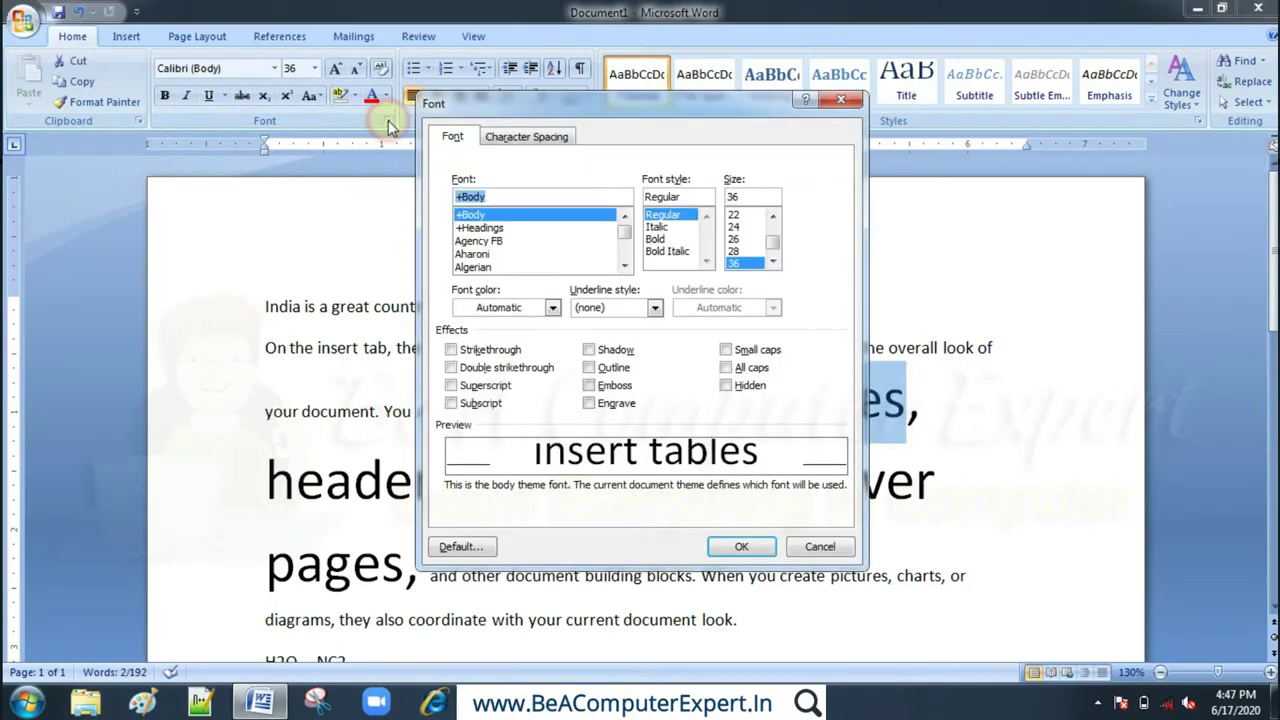
pyautogui.click(590, 351)
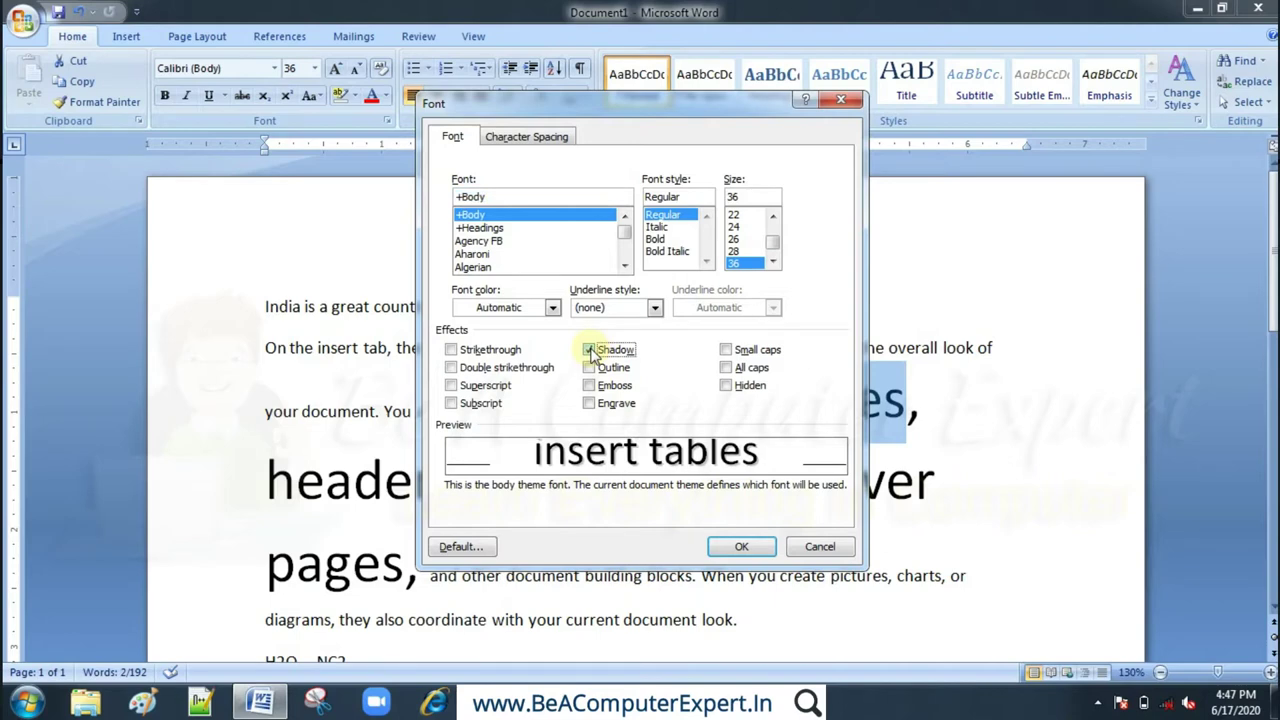
pyautogui.click(737, 547)
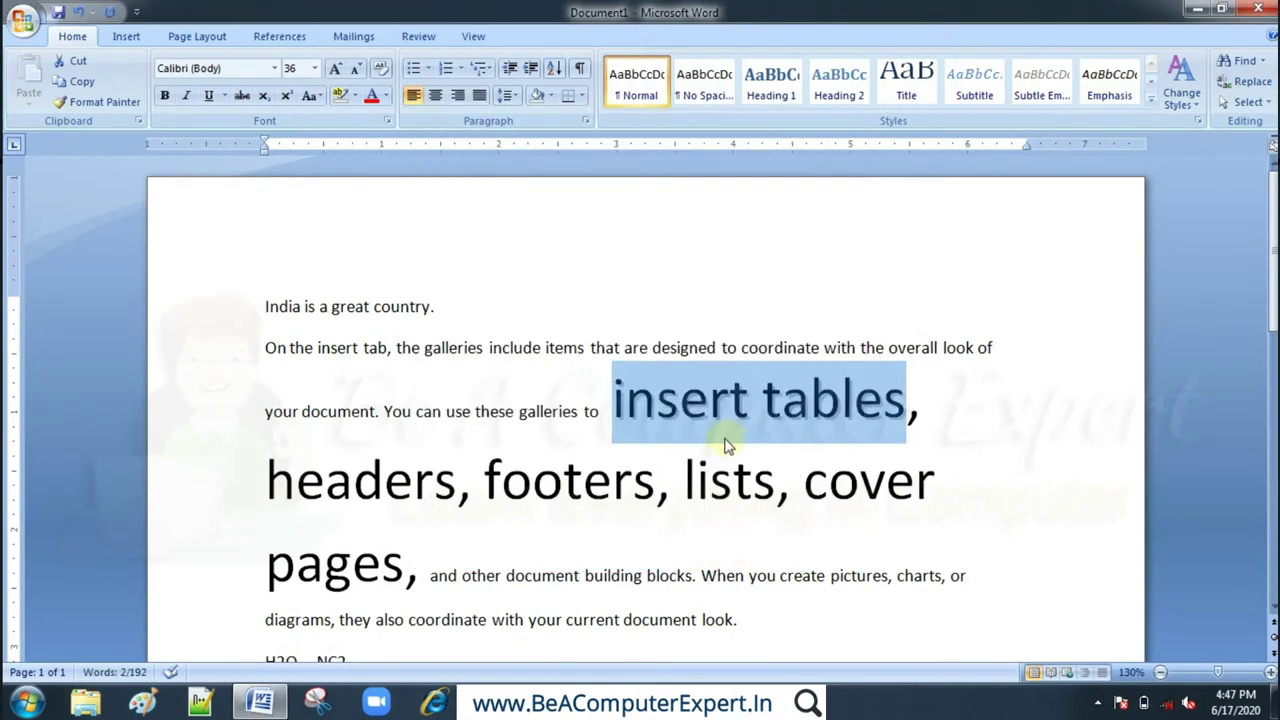
pyautogui.click(678, 417)
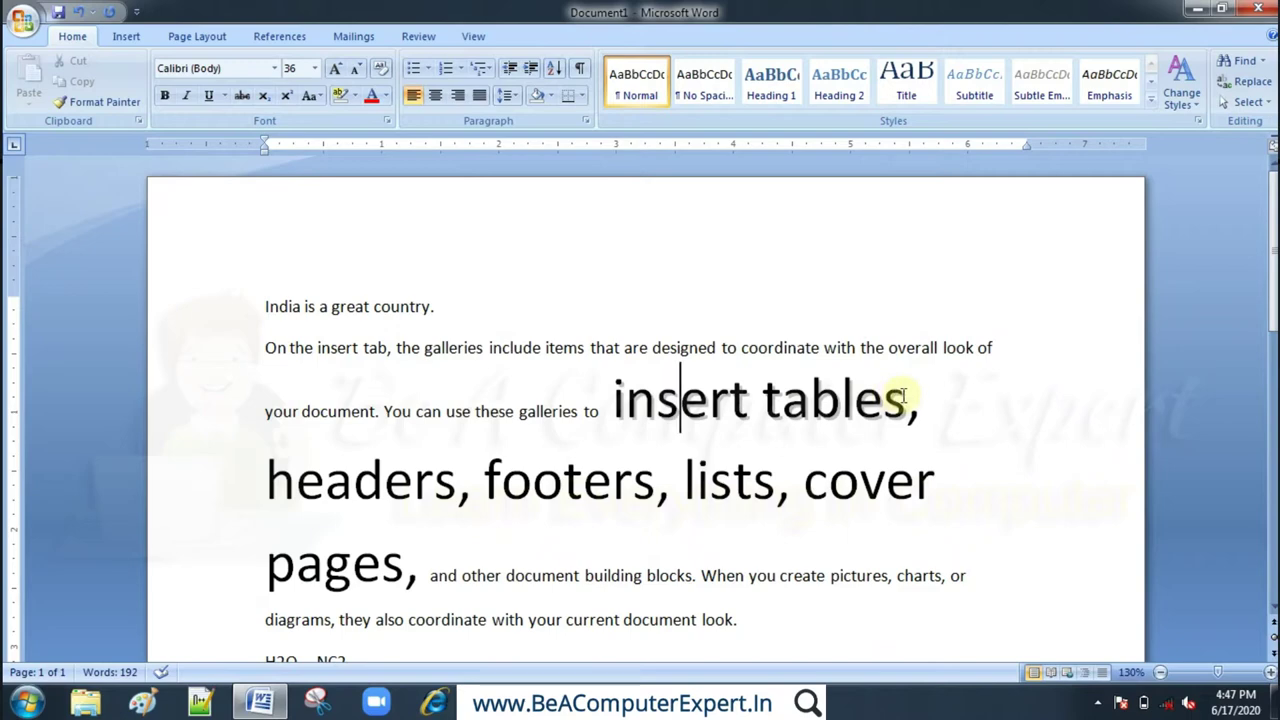
# - Select 'insert tables,' and remove its Shadow effect in the Font dialog
pyautogui.moveTo(920, 400); pyautogui.dragTo(616, 381)
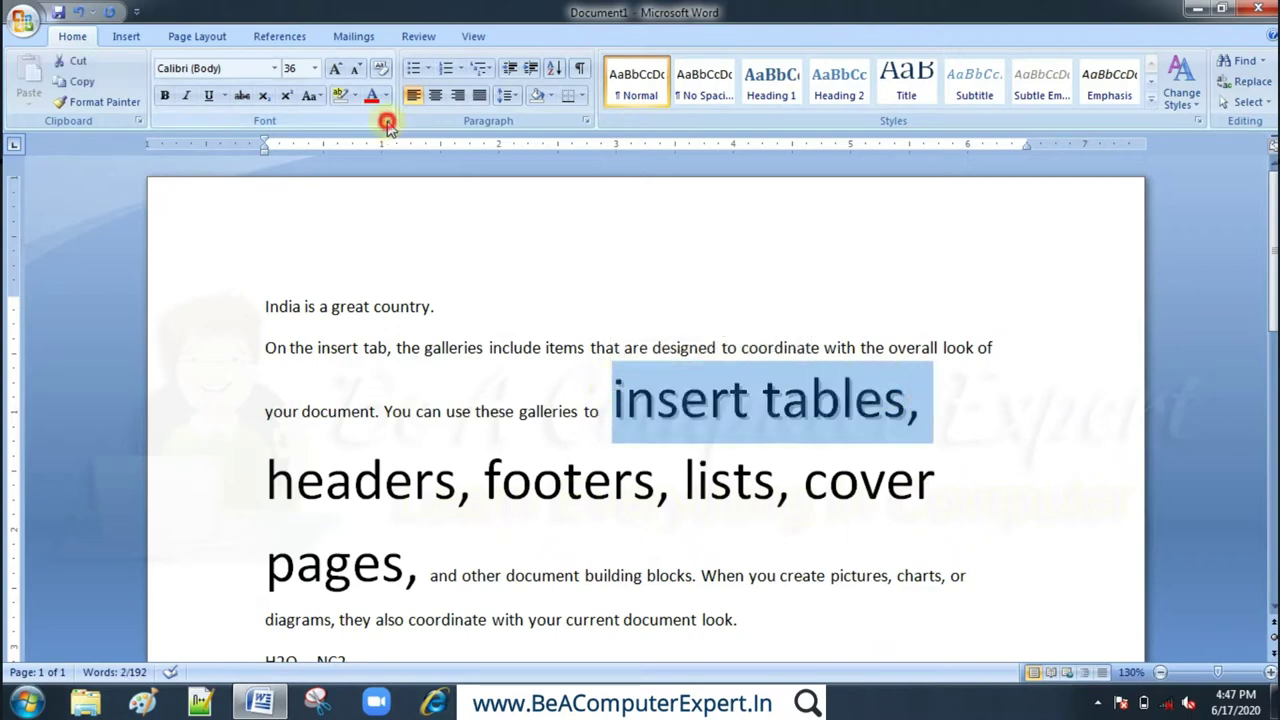
pyautogui.click(387, 122)
pyautogui.click(590, 350)
pyautogui.click(590, 350)
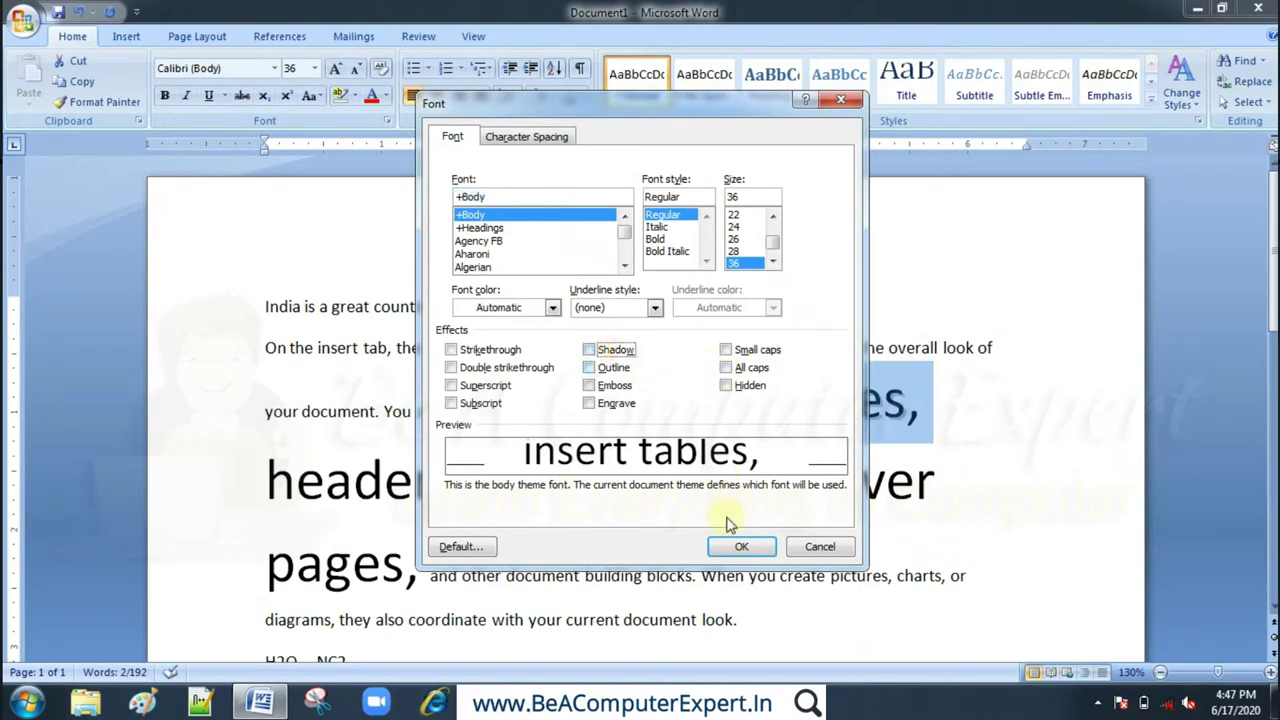
pyautogui.click(737, 548)
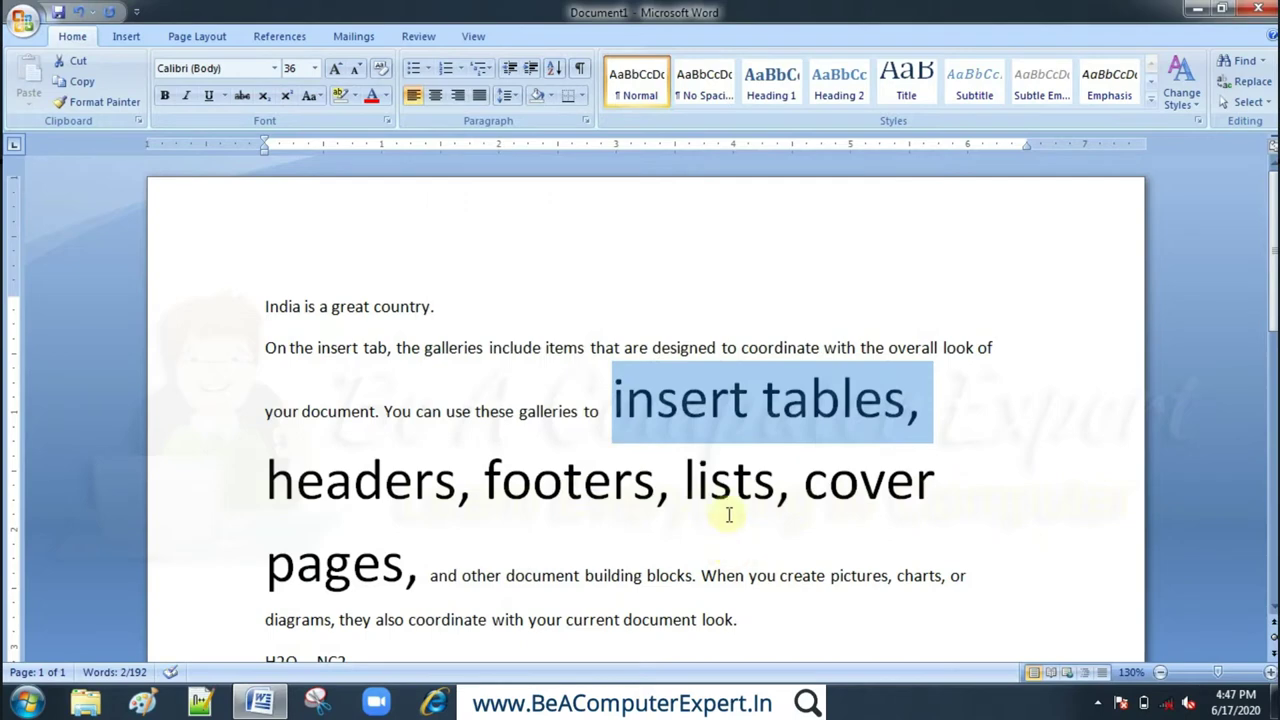
# - Apply the Outline effect to 'insert tables,'
pyautogui.click(386, 120)
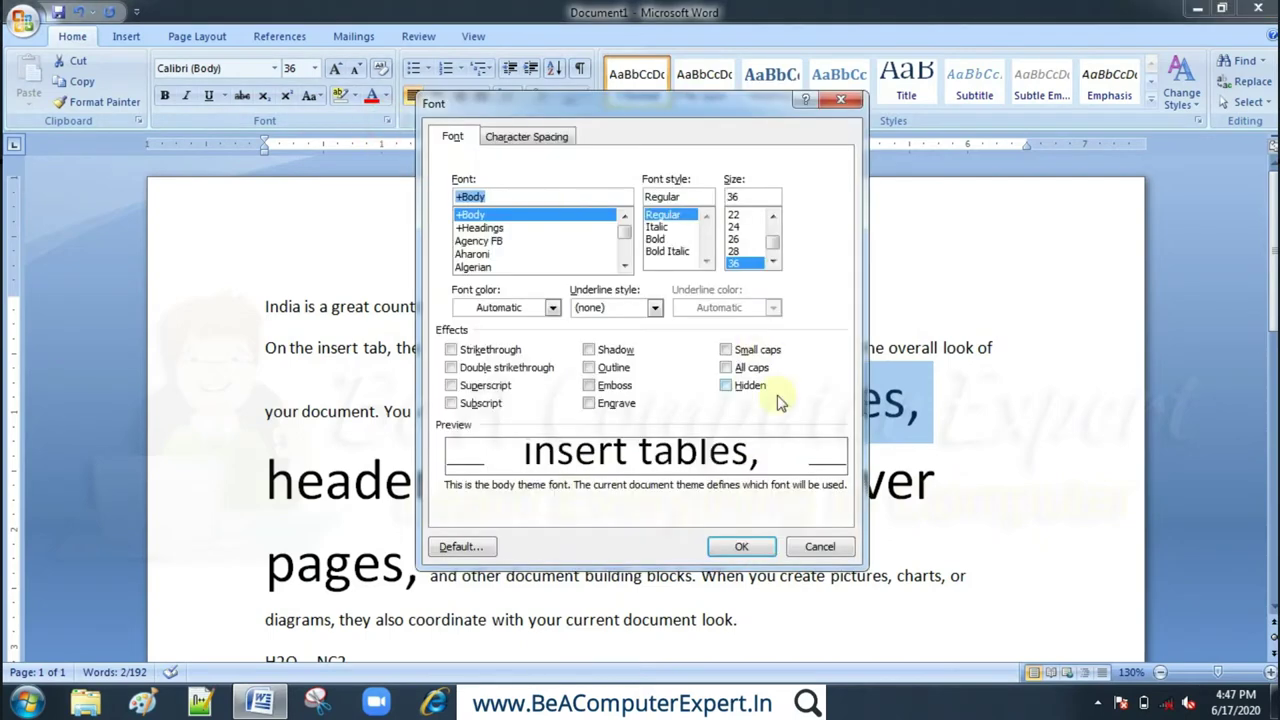
pyautogui.click(603, 368)
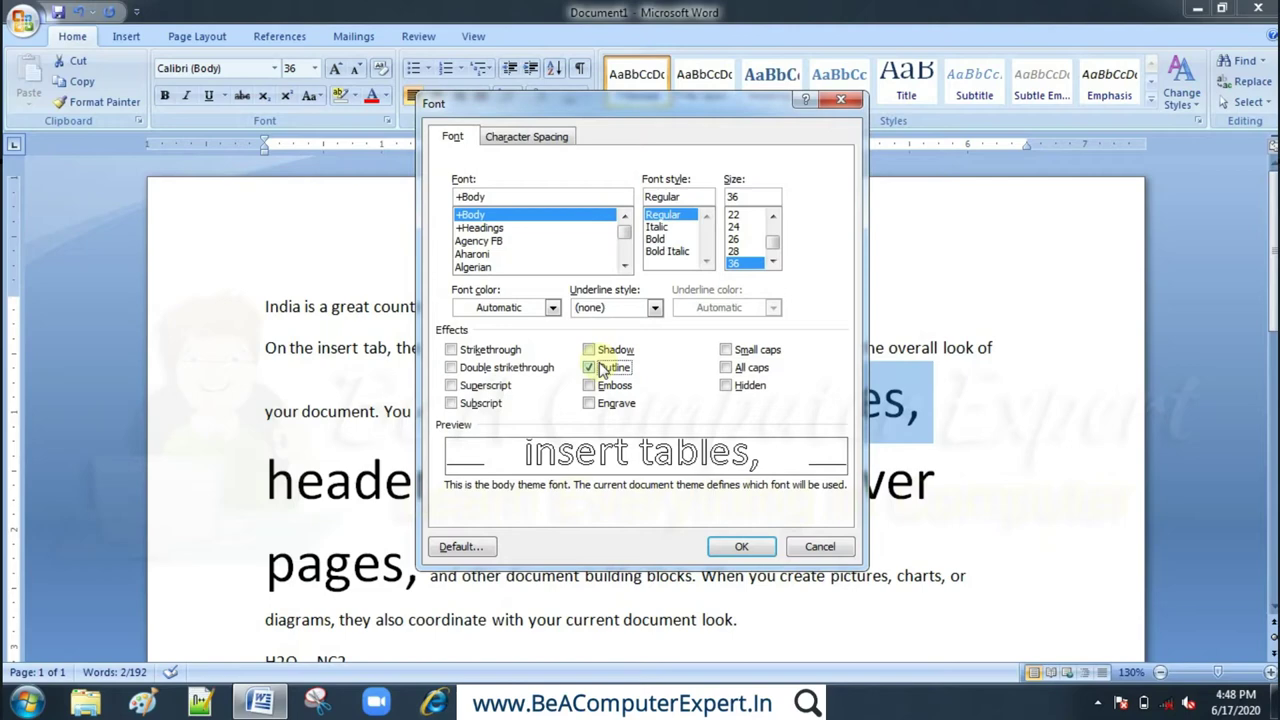
pyautogui.click(745, 546)
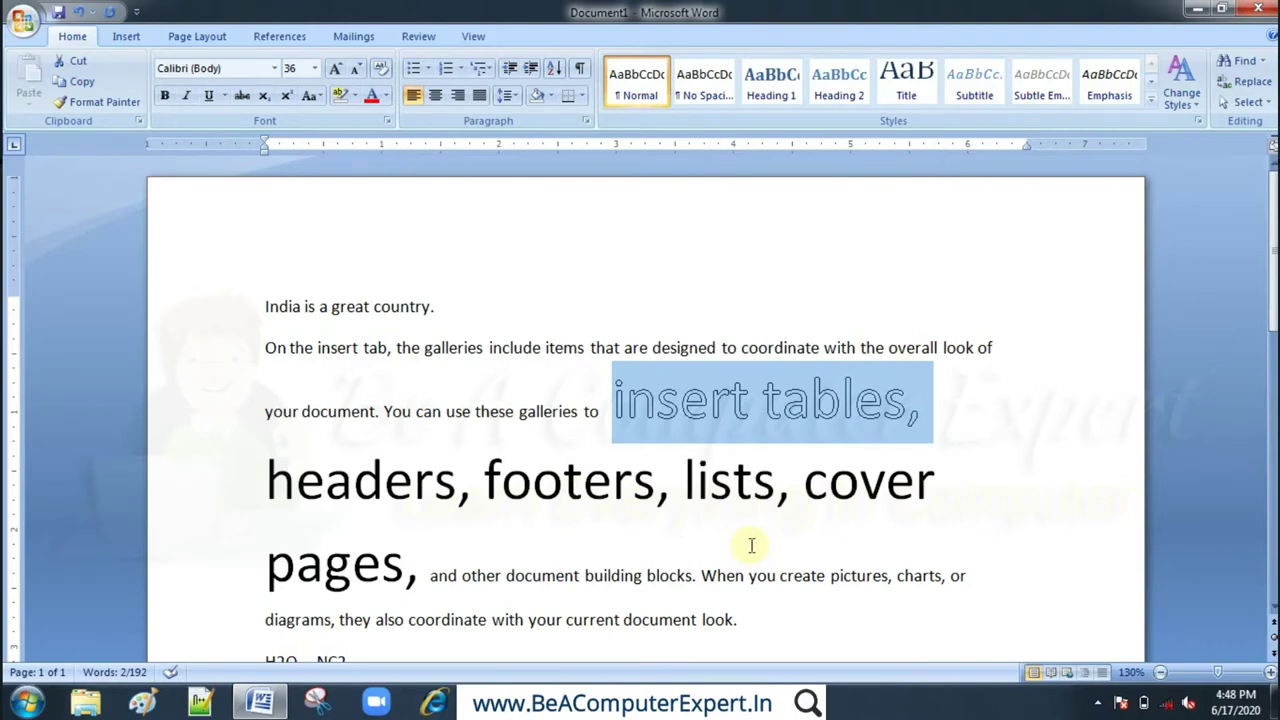
# - Remove the Outline effect from 'insert tables,'
pyautogui.click(388, 120)
pyautogui.click(589, 367)
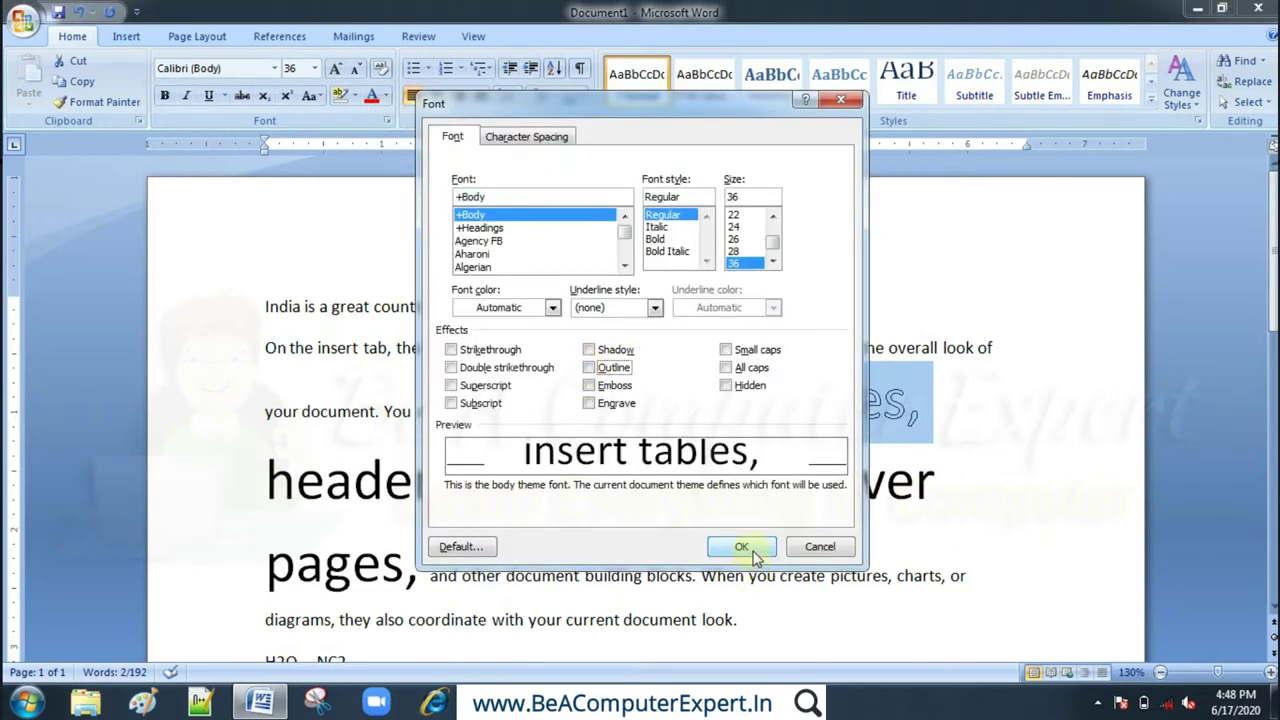
pyautogui.click(742, 546)
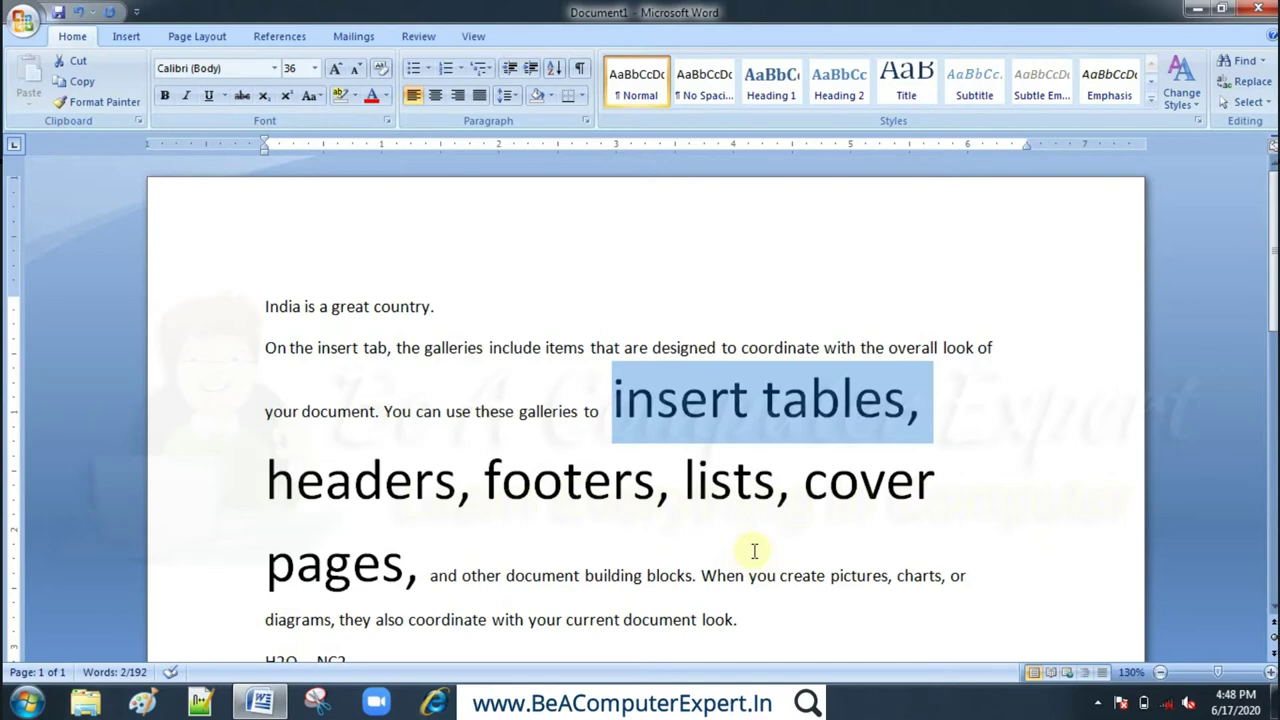
# - Apply the Emboss effect to 'insert tables,' and deselect to view it
pyautogui.click(387, 122)
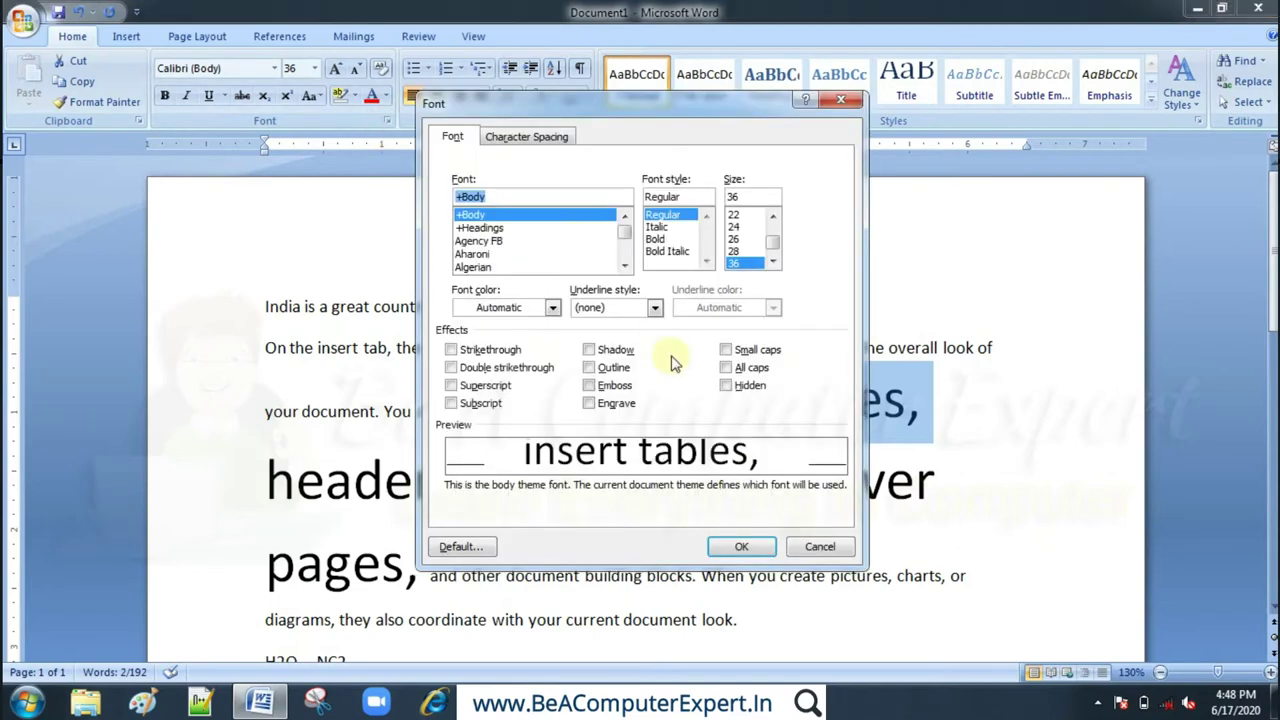
pyautogui.click(590, 386)
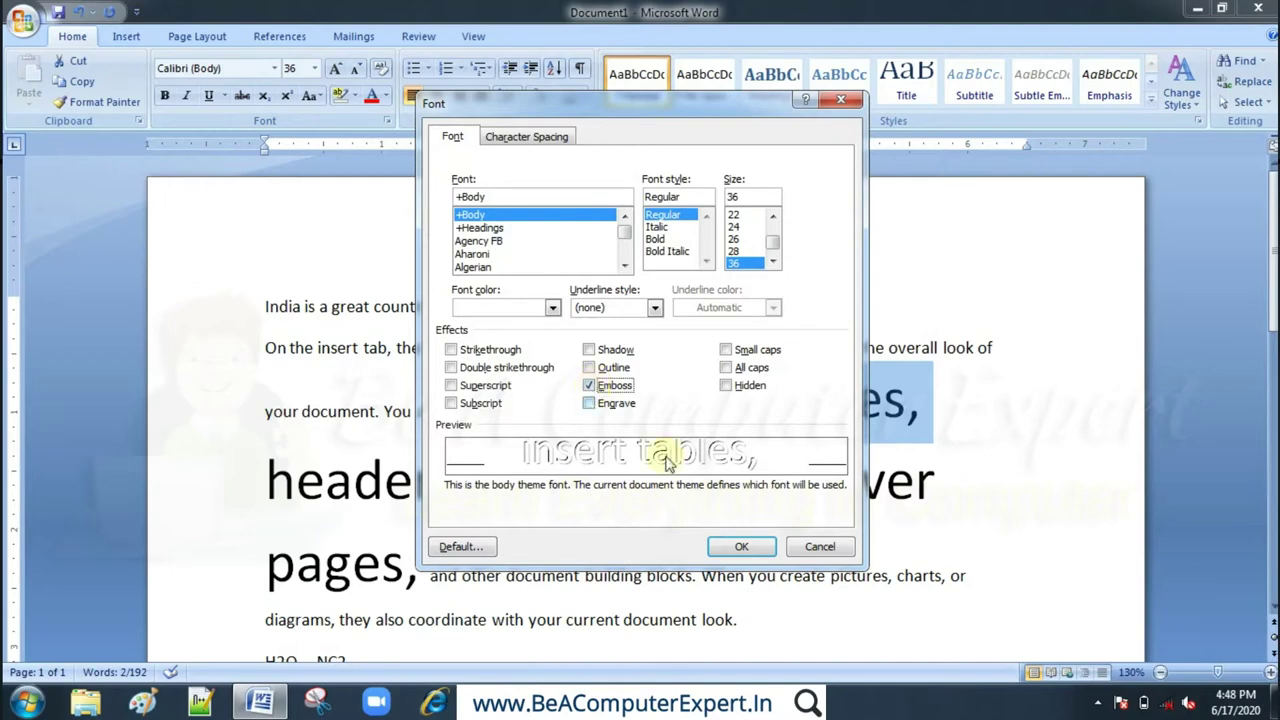
pyautogui.click(735, 556)
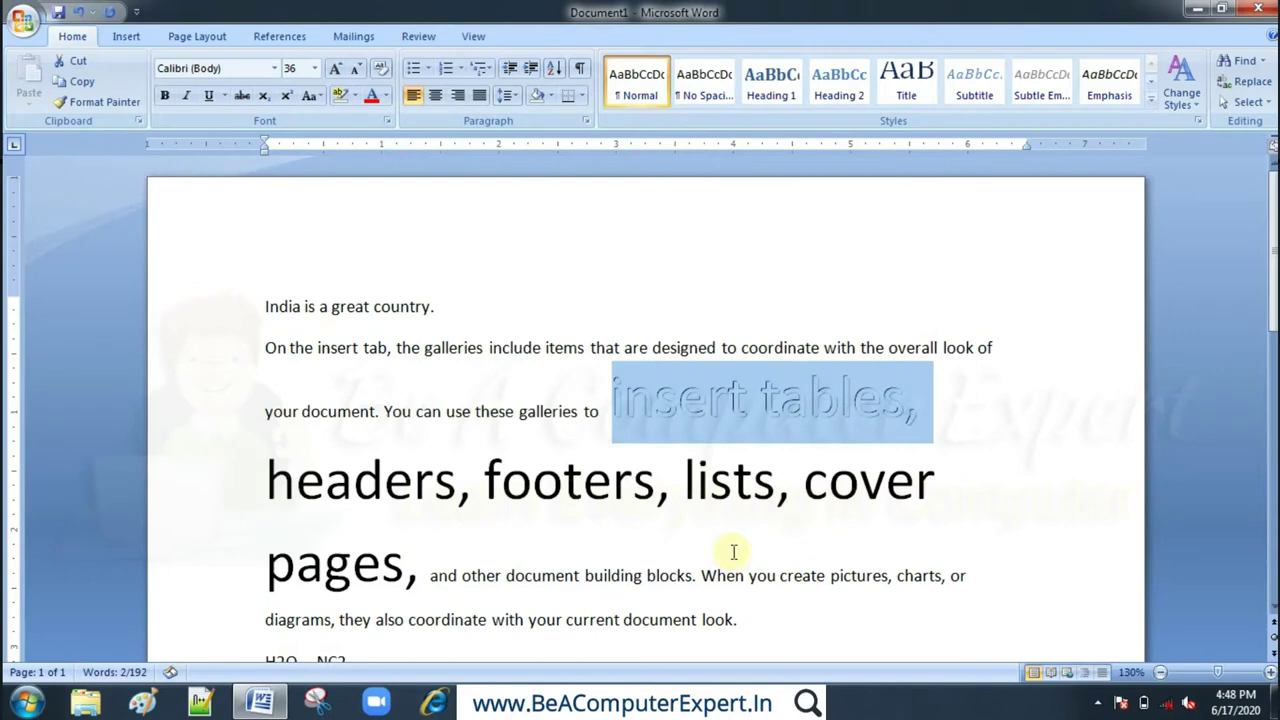
pyautogui.click(735, 505)
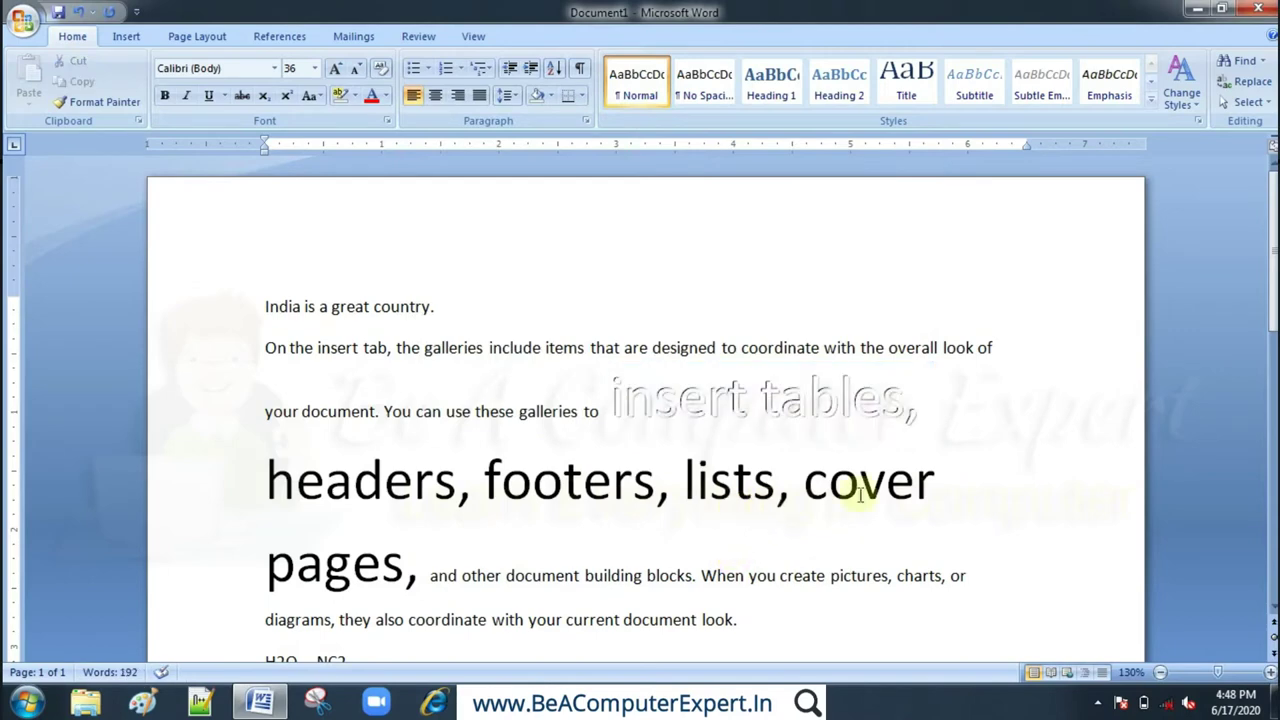
# - Apply the Engrave effect to 'lists, cover' through the Font dialog
pyautogui.moveTo(937, 478); pyautogui.dragTo(728, 466)
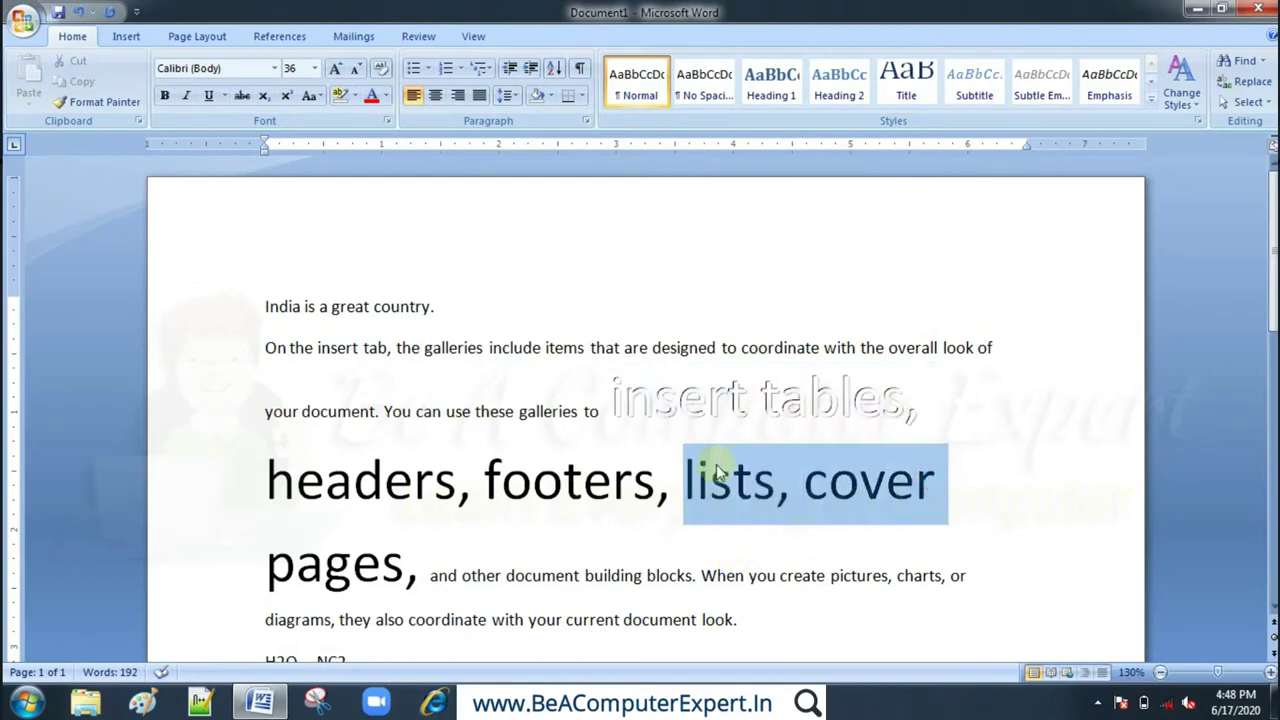
pyautogui.click(387, 121)
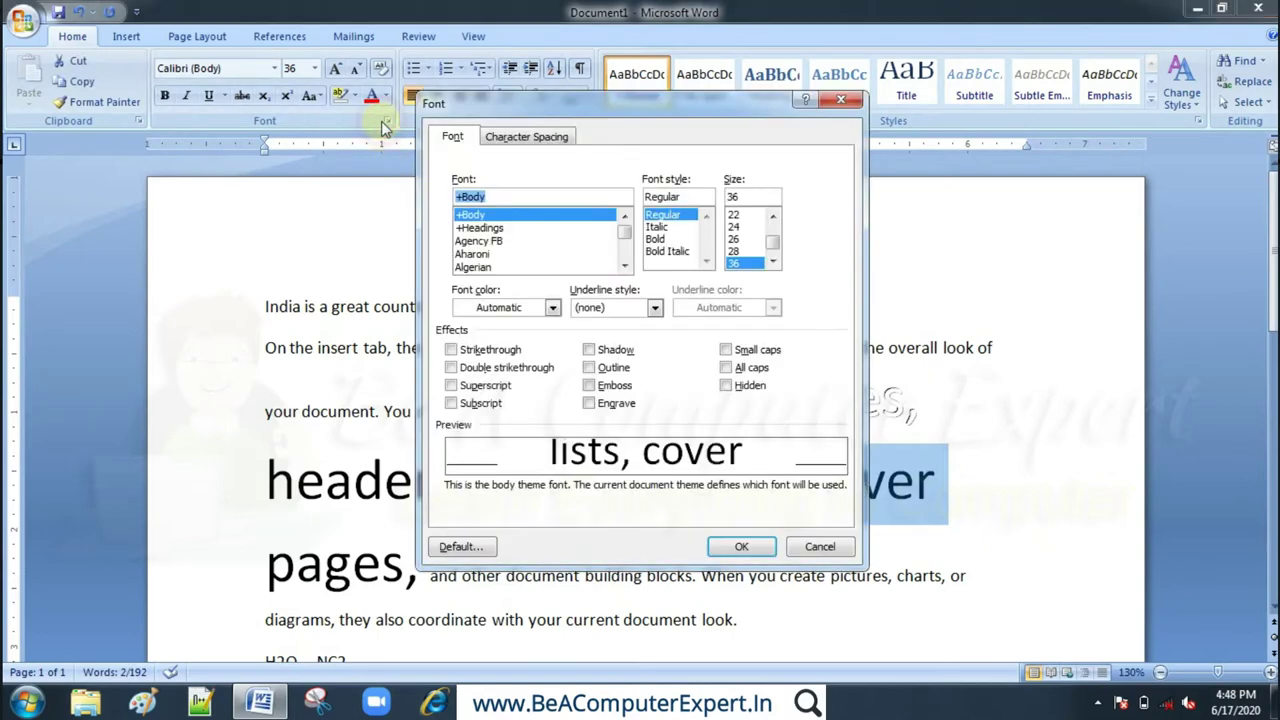
pyautogui.click(592, 405)
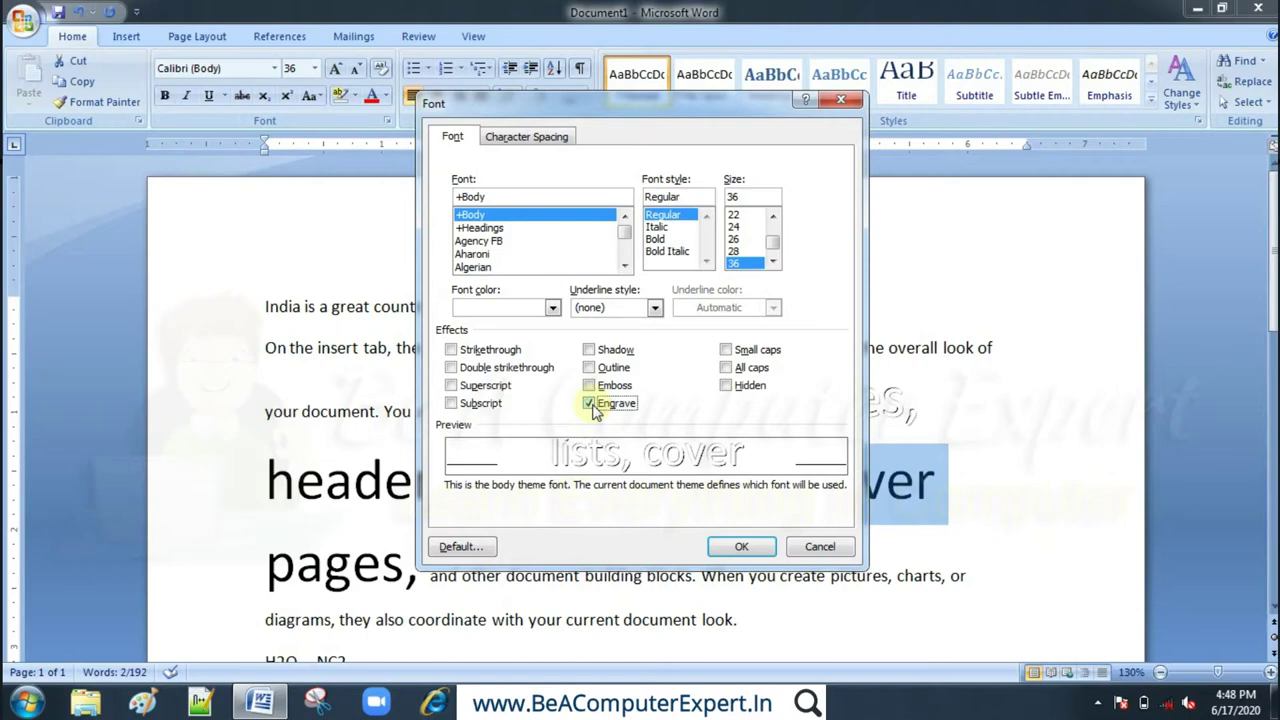
pyautogui.click(738, 546)
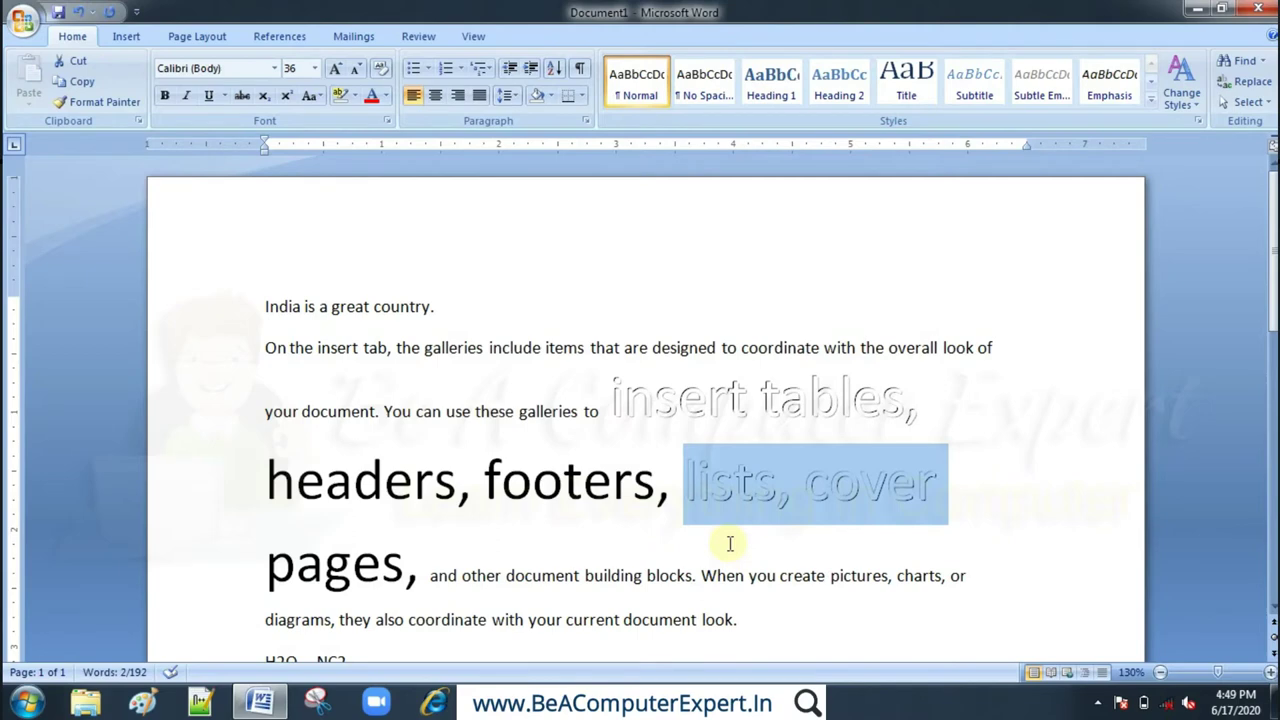
pyautogui.click(730, 543)
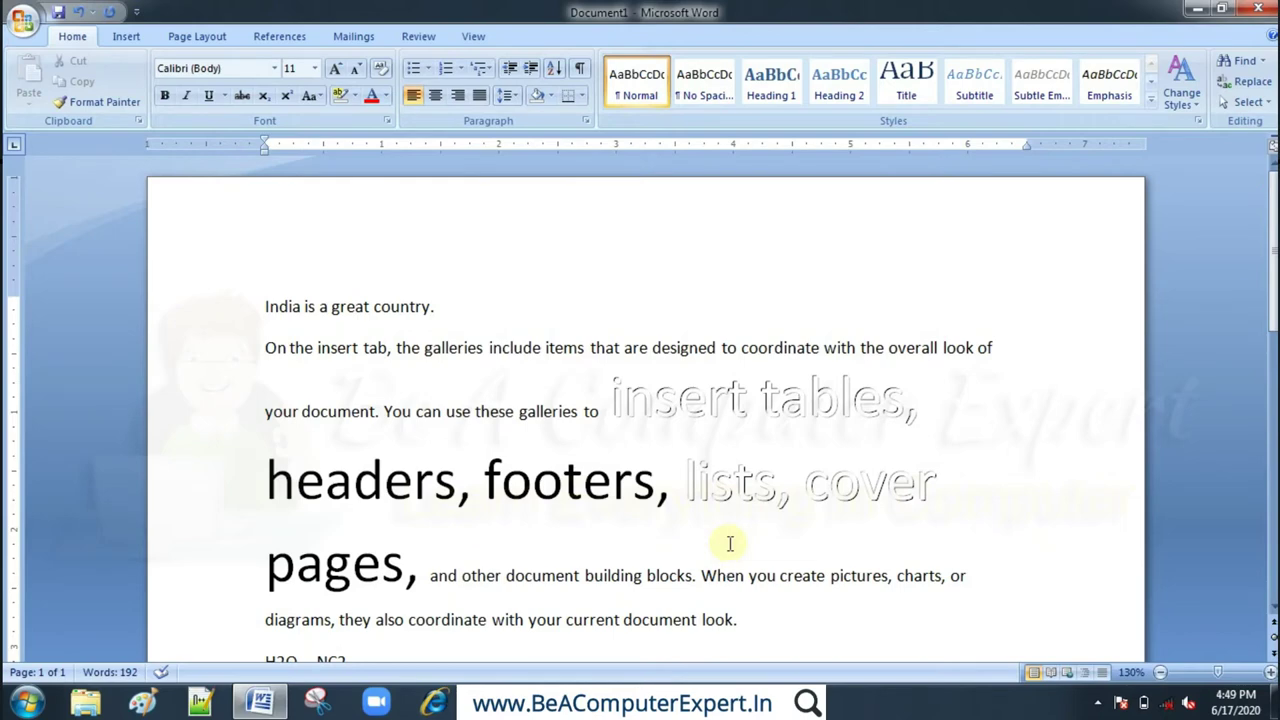
# - Select letters of 'insert' and 'lists' to compare the emboss and engrave effects
pyautogui.moveTo(680, 400); pyautogui.dragTo(655, 395)
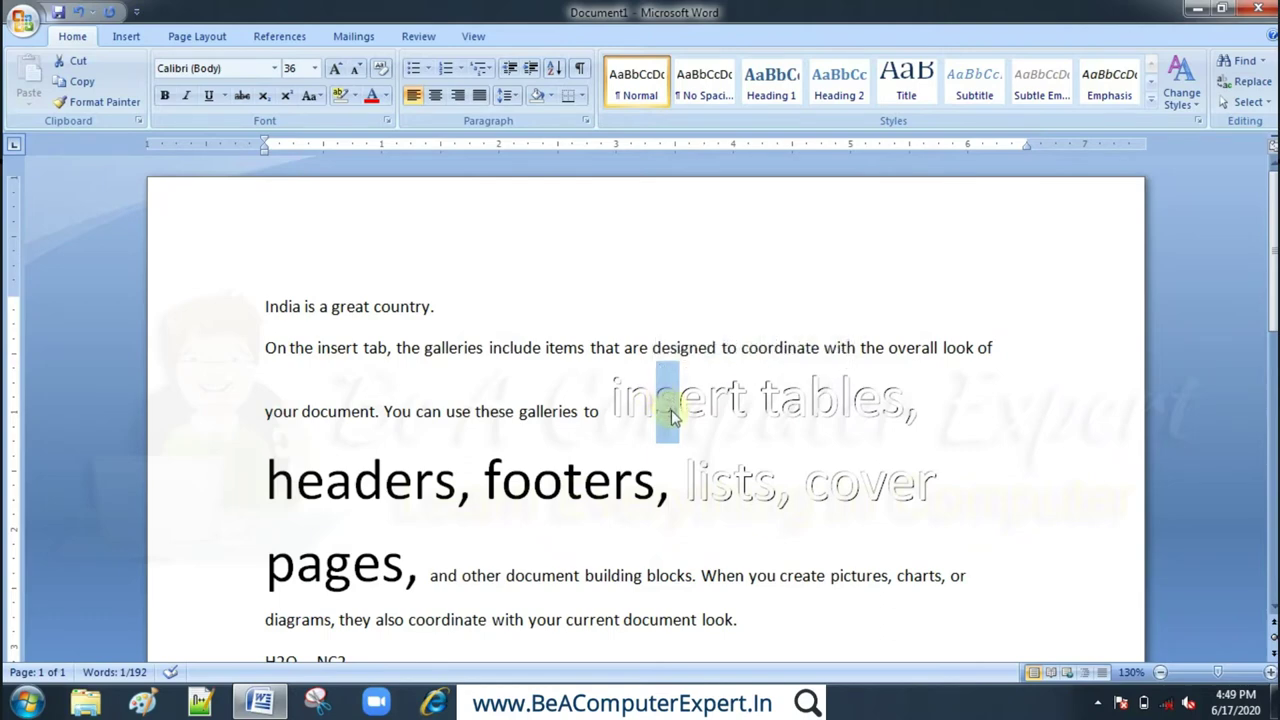
pyautogui.moveTo(733, 486); pyautogui.dragTo(713, 486)
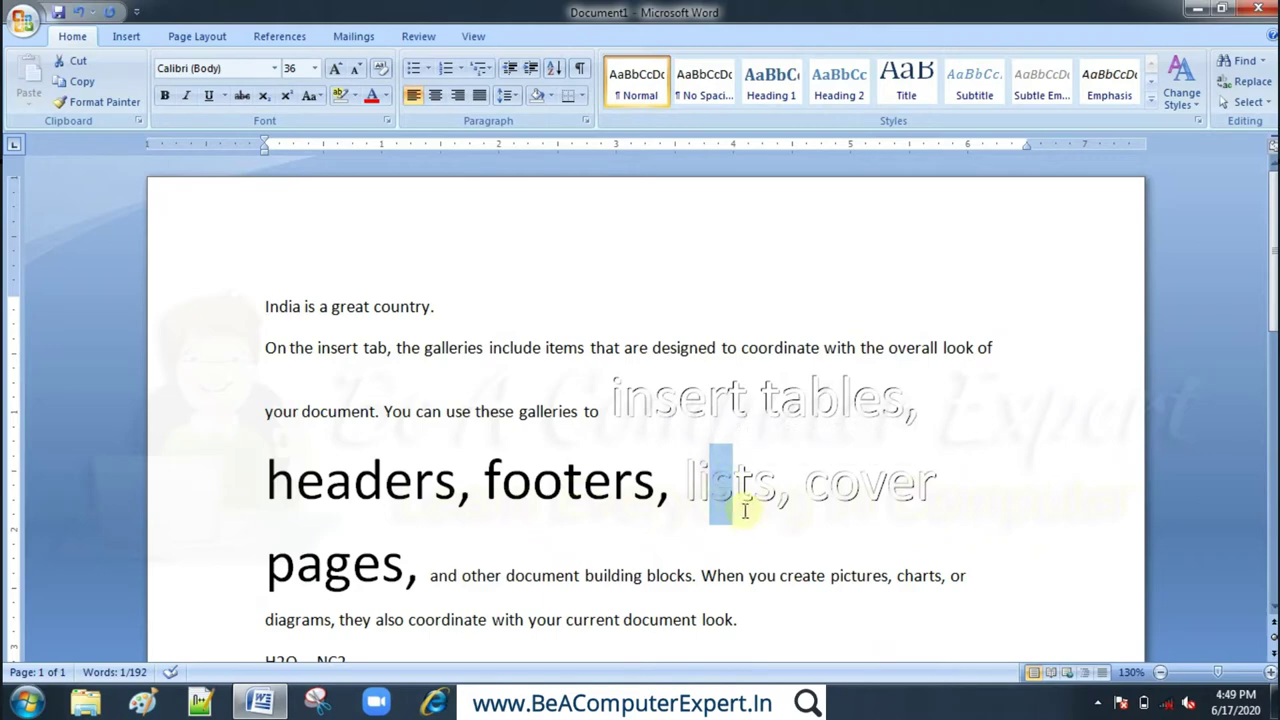
pyautogui.click(675, 403)
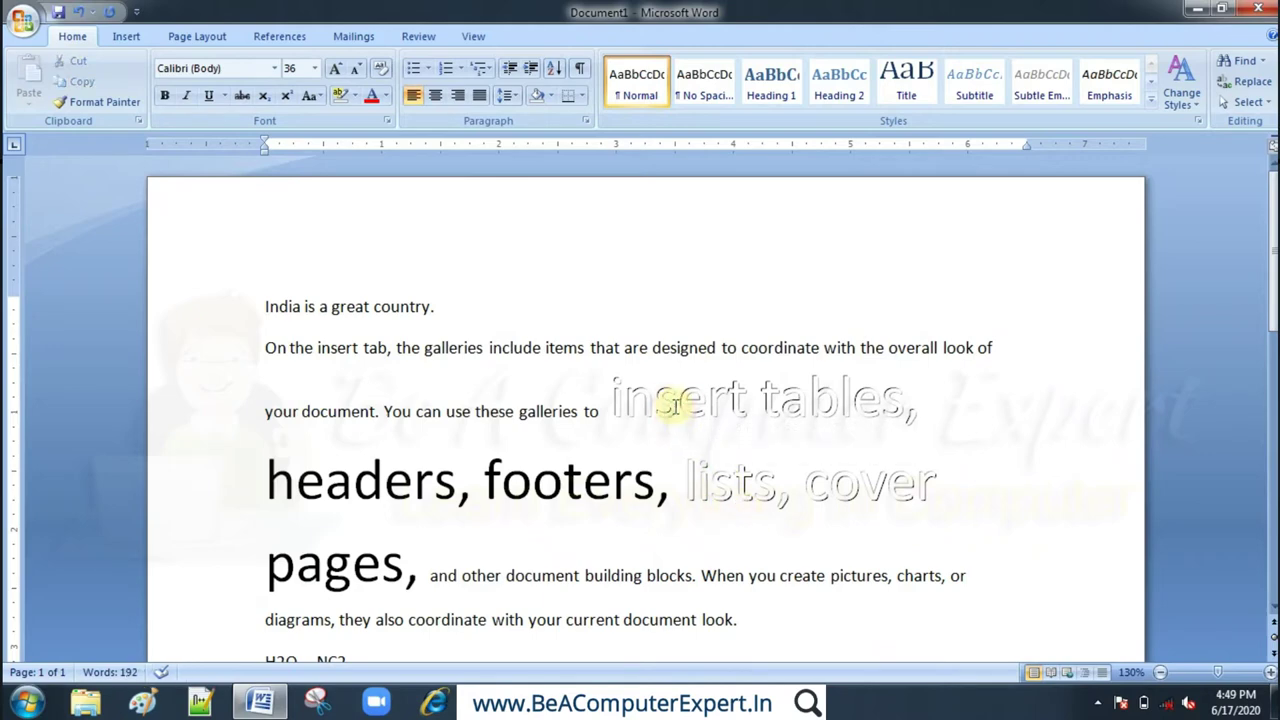
pyautogui.click(750, 470)
# - Colour 'lists, cover' and 'insert tables,' Yellow with Font Color, then reselect 'lists, cover'
pyautogui.moveTo(935, 486); pyautogui.dragTo(706, 480)
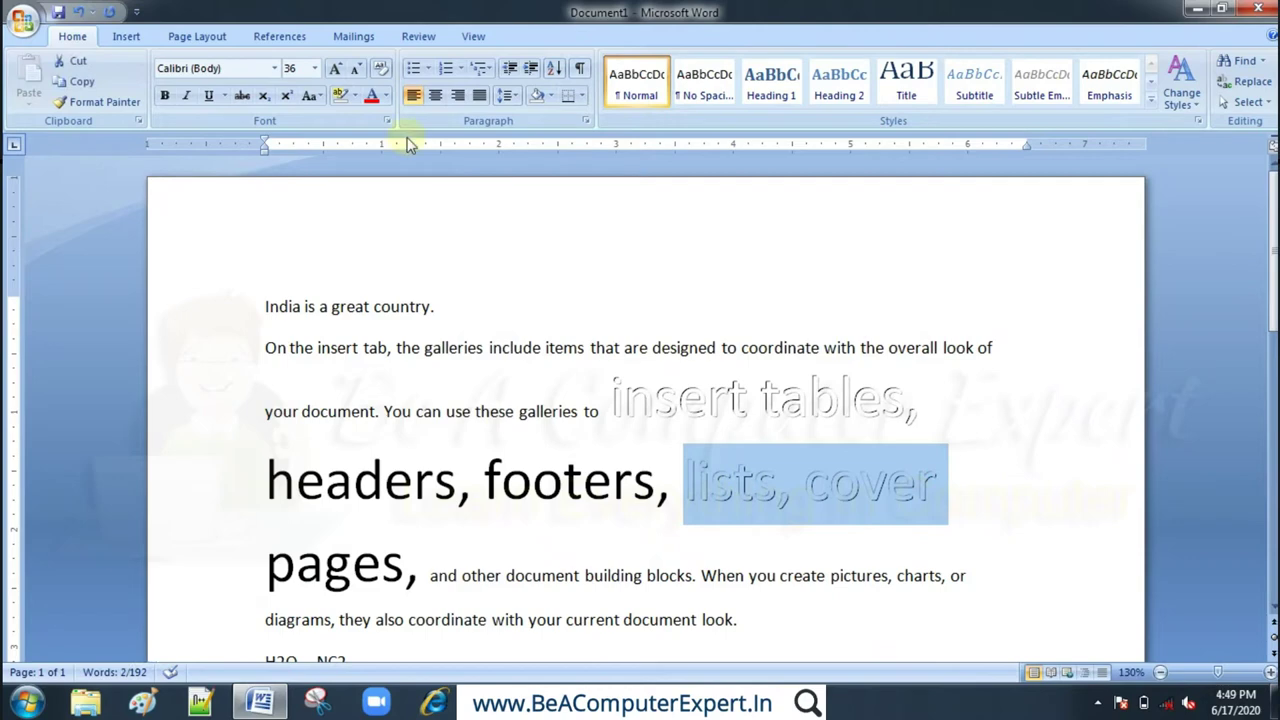
pyautogui.click(386, 97)
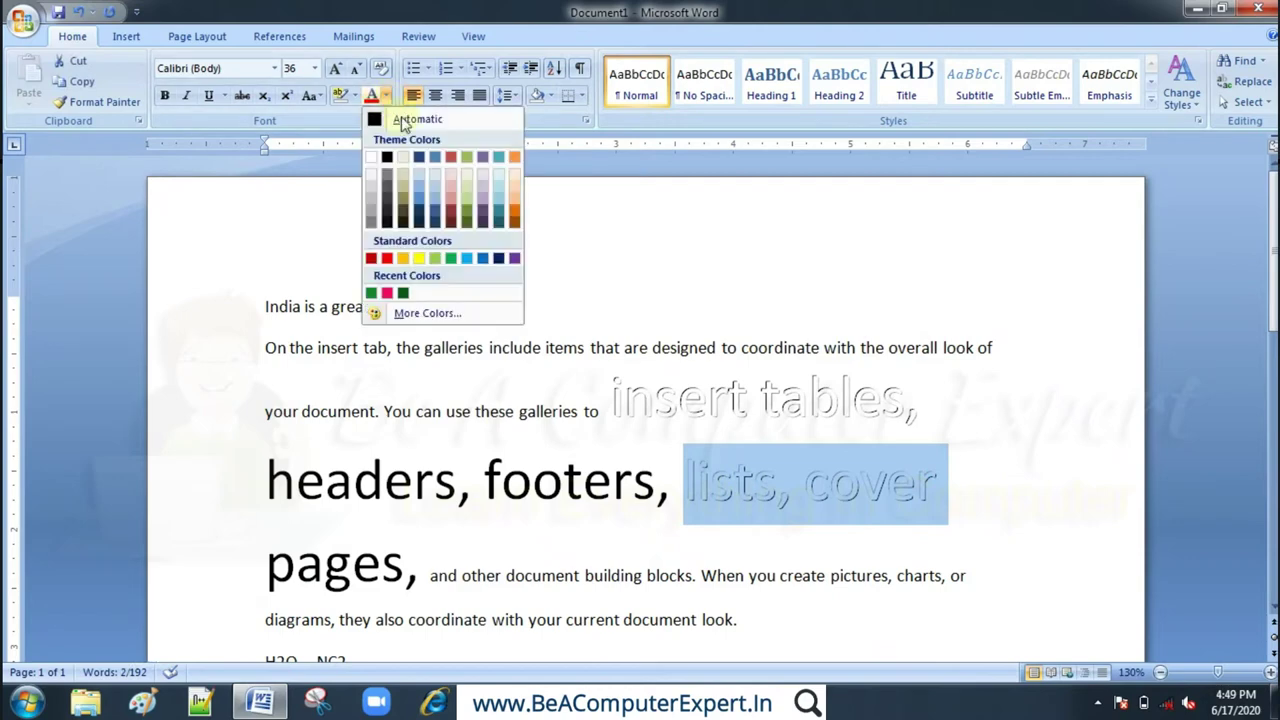
pyautogui.click(424, 262)
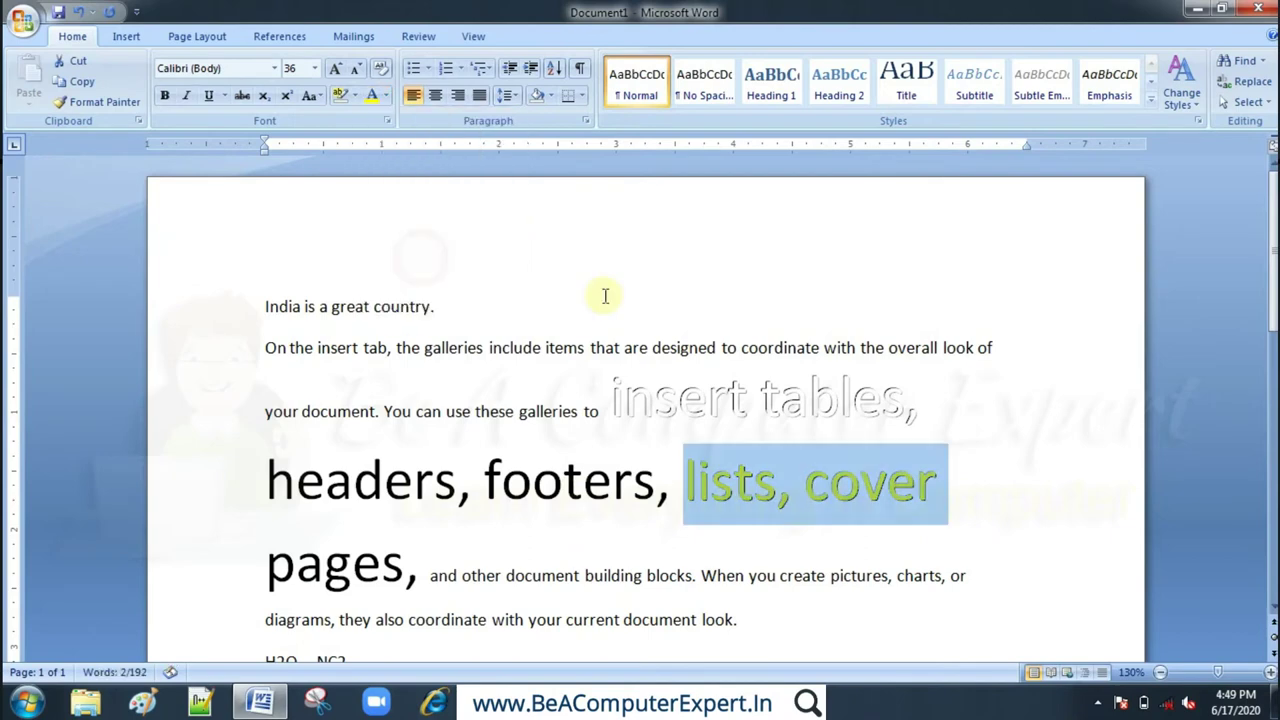
pyautogui.moveTo(920, 400); pyautogui.dragTo(672, 388)
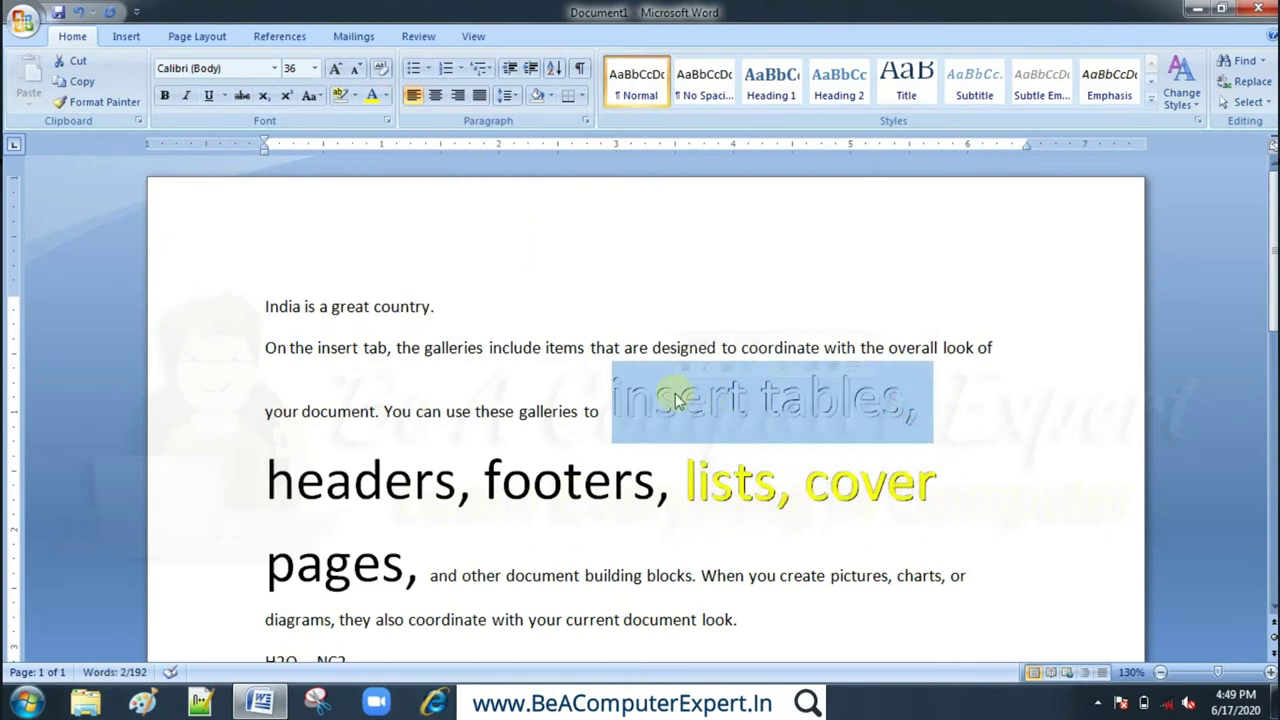
pyautogui.click(372, 96)
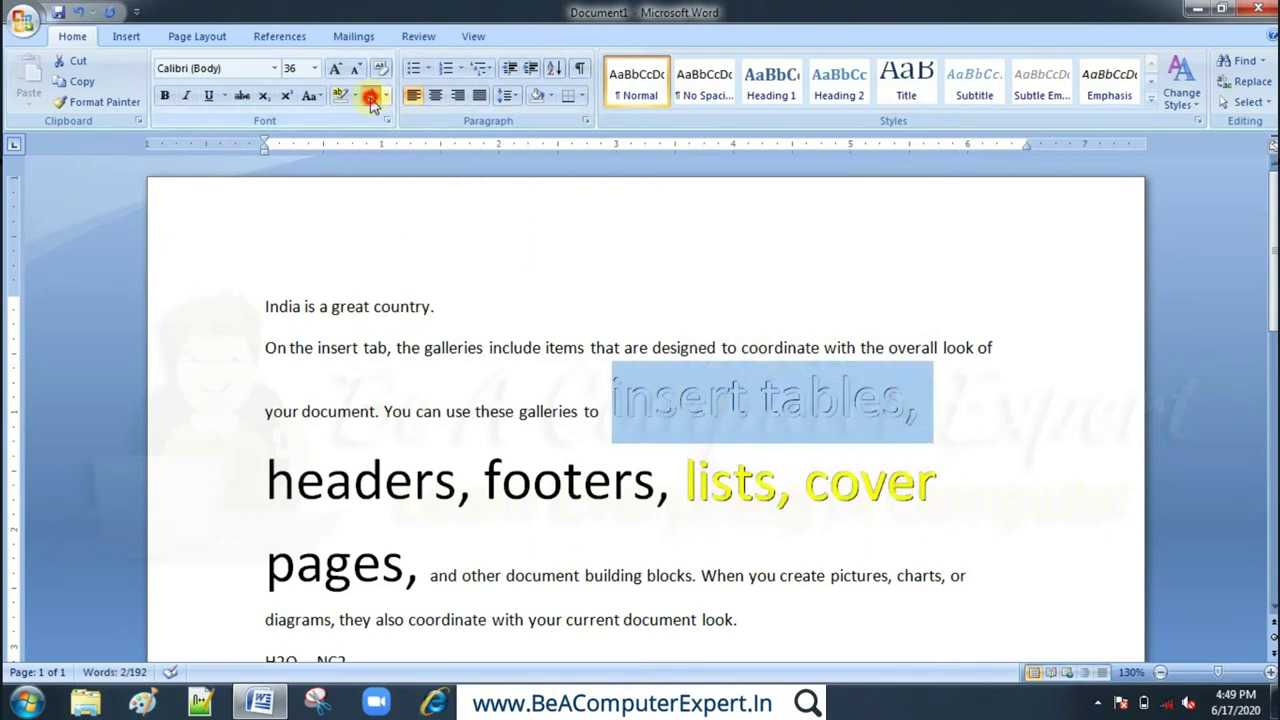
pyautogui.click(579, 418)
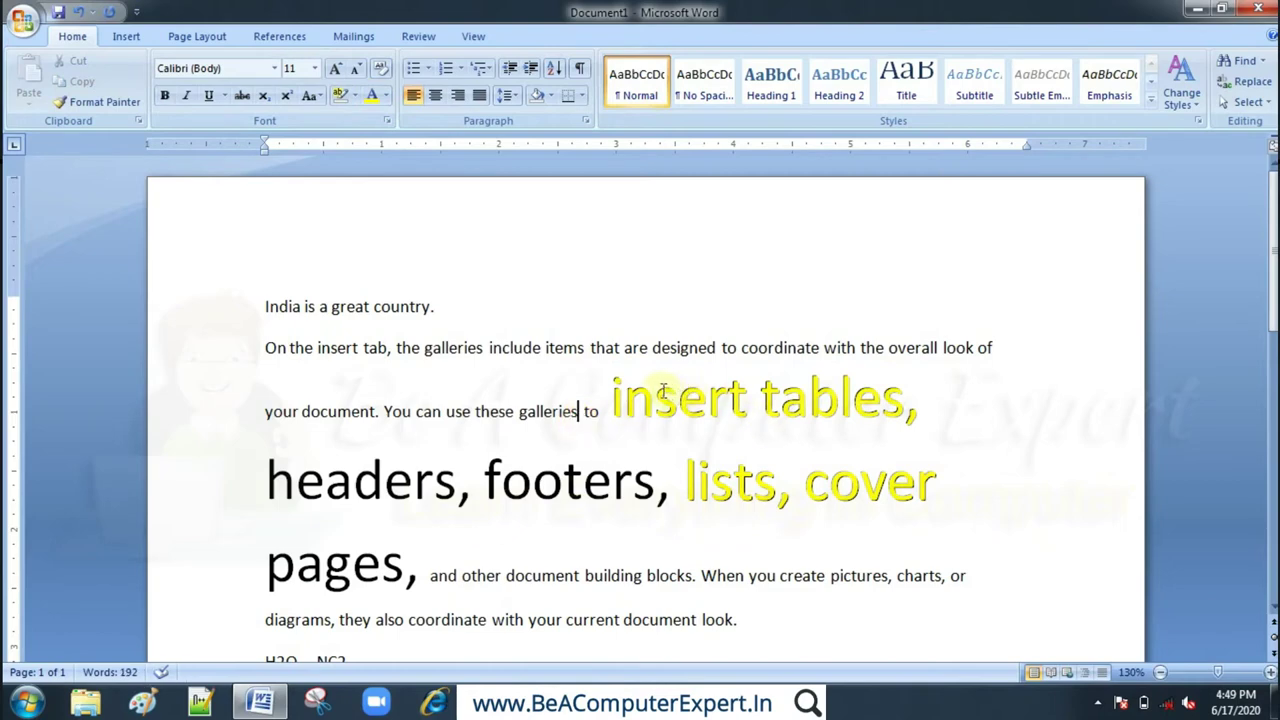
pyautogui.click(729, 480)
pyautogui.moveTo(940, 483); pyautogui.dragTo(697, 483)
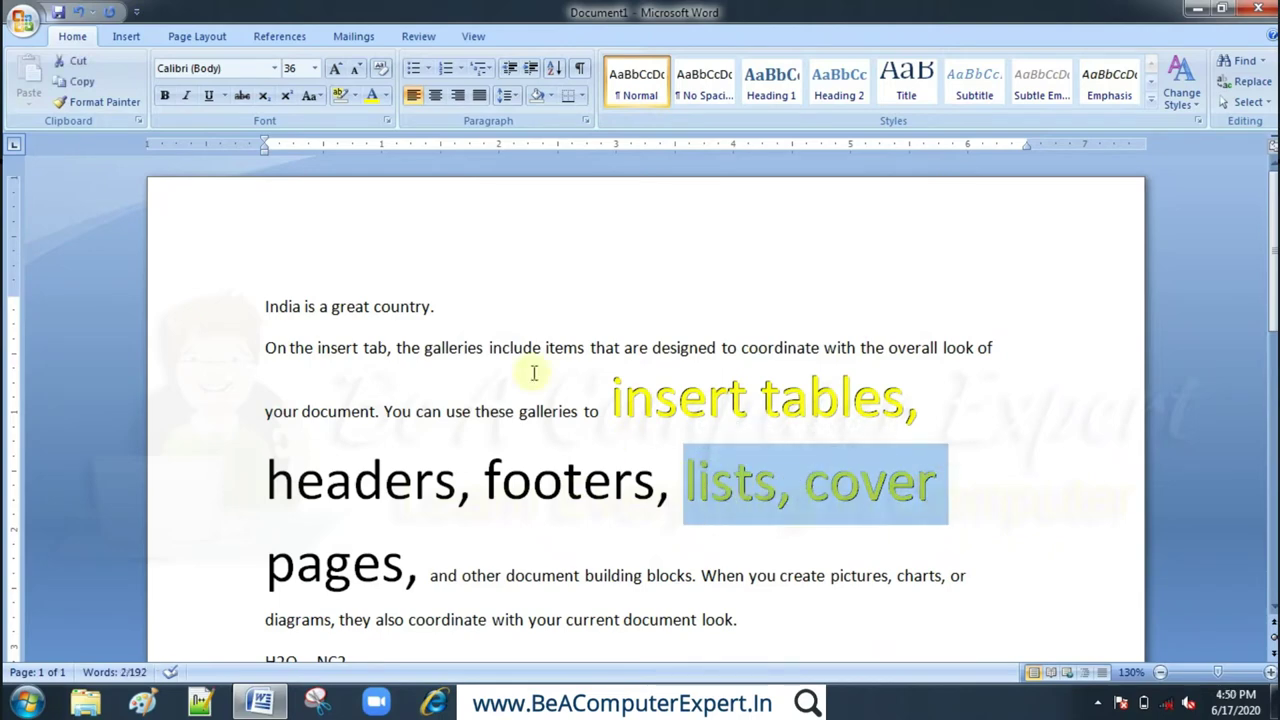
# - Remove the engrave effect from 'lists, cover' and color it black
pyautogui.click(388, 119)
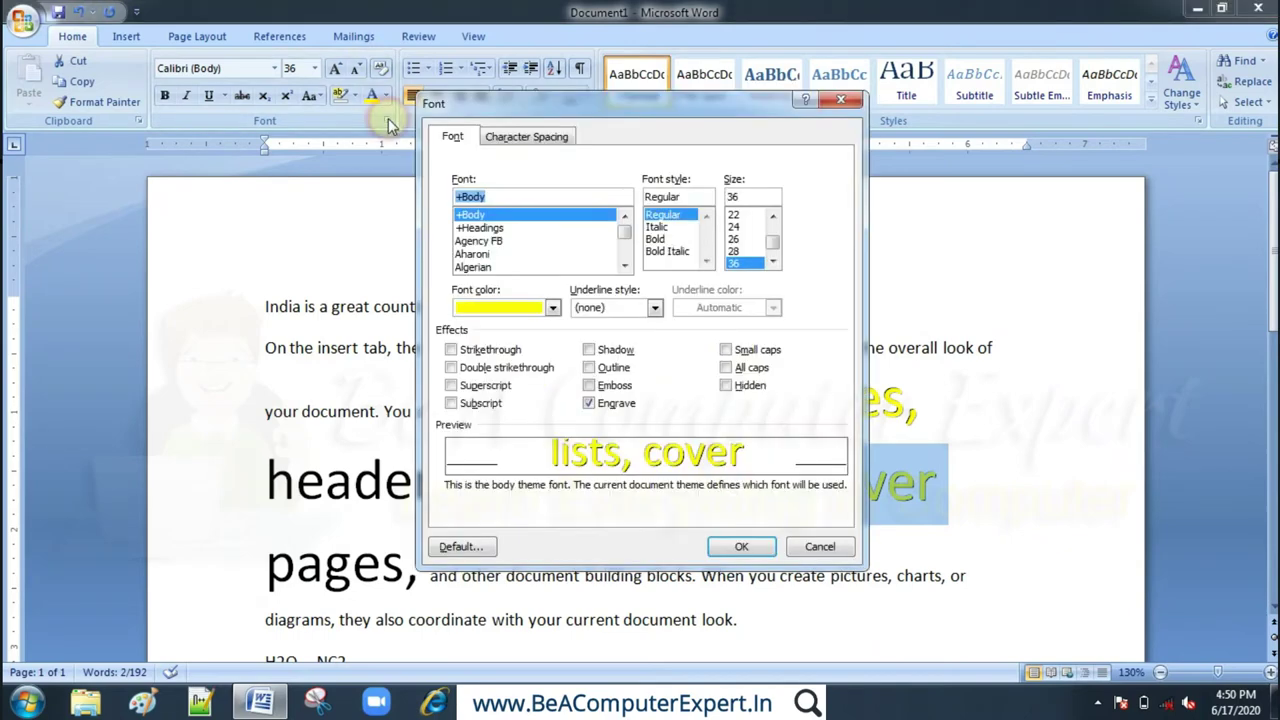
pyautogui.click(590, 403)
pyautogui.click(743, 547)
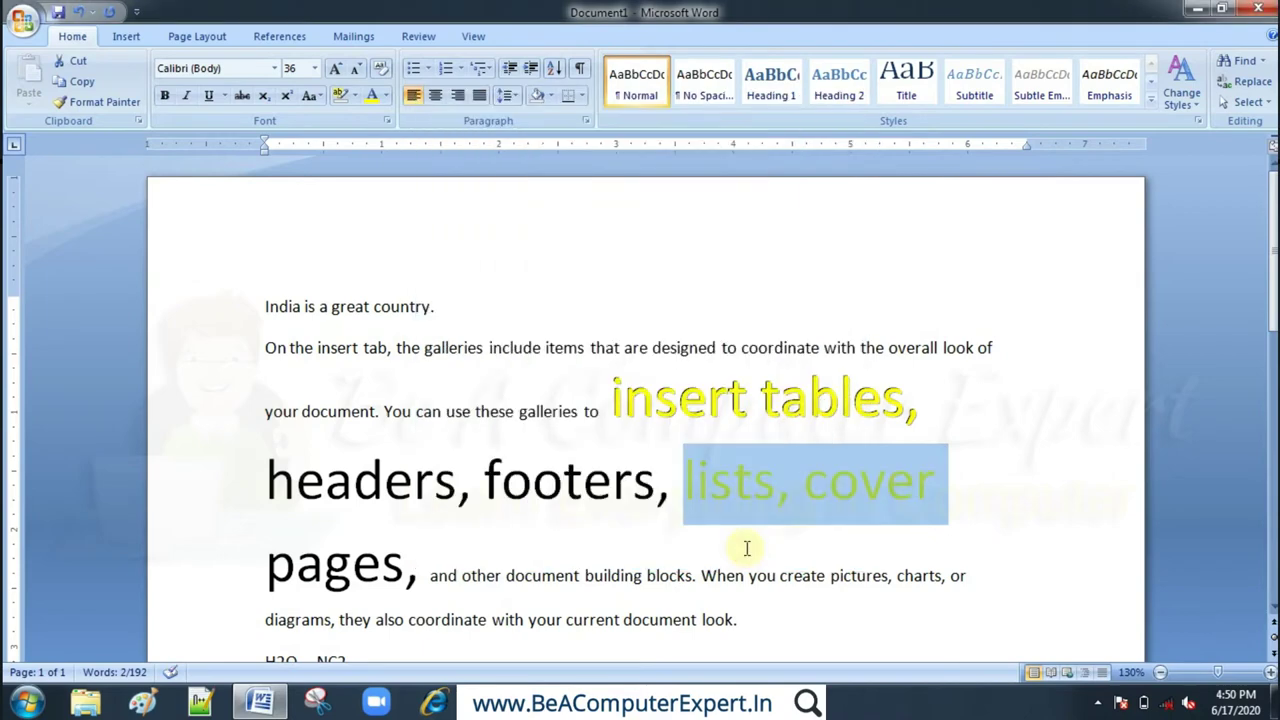
pyautogui.click(386, 96)
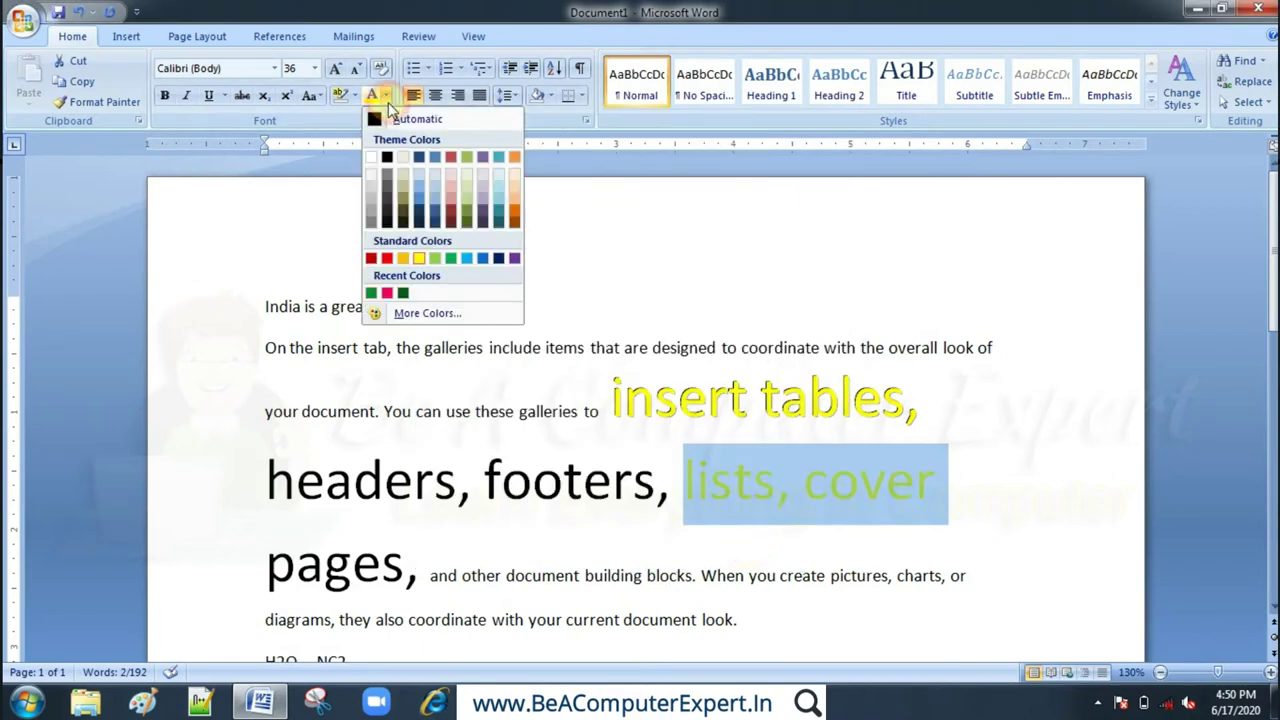
pyautogui.click(387, 158)
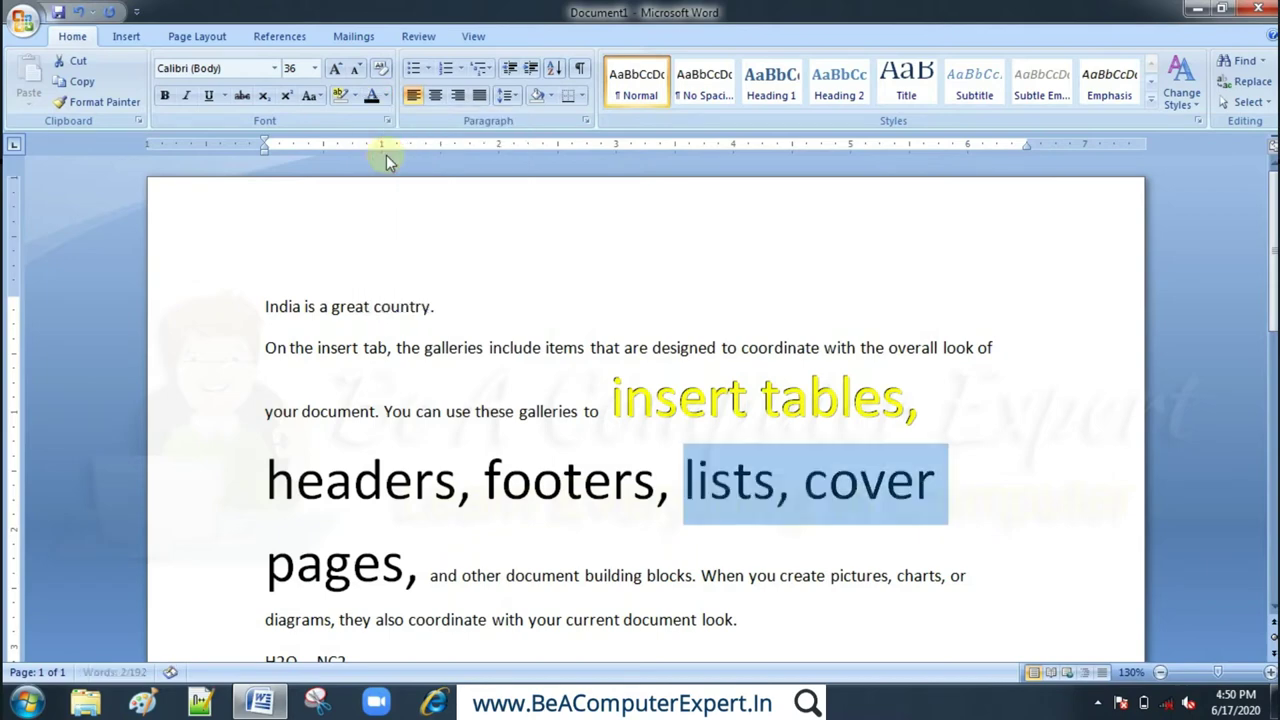
# - Select 'insert tables,', make it black, and remove its emboss effect
pyautogui.click(920, 397)
pyautogui.moveTo(918, 397); pyautogui.dragTo(612, 405)
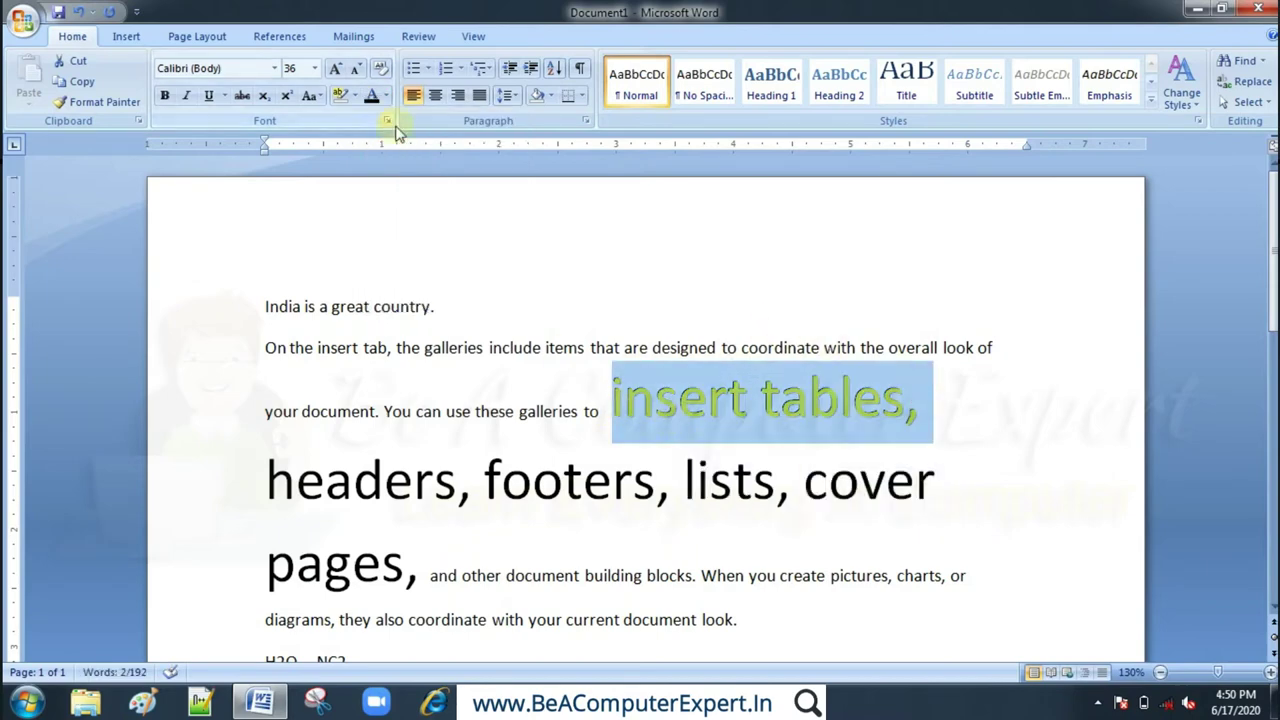
pyautogui.click(371, 96)
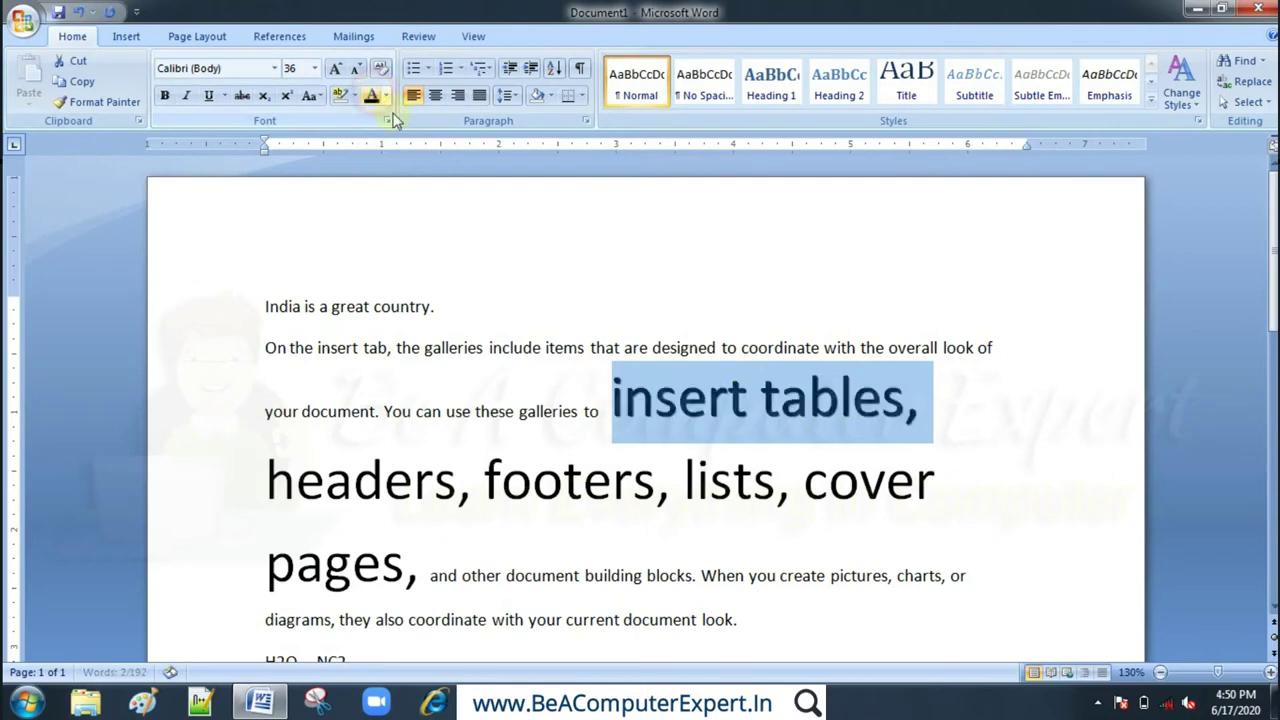
pyautogui.click(387, 121)
pyautogui.click(589, 386)
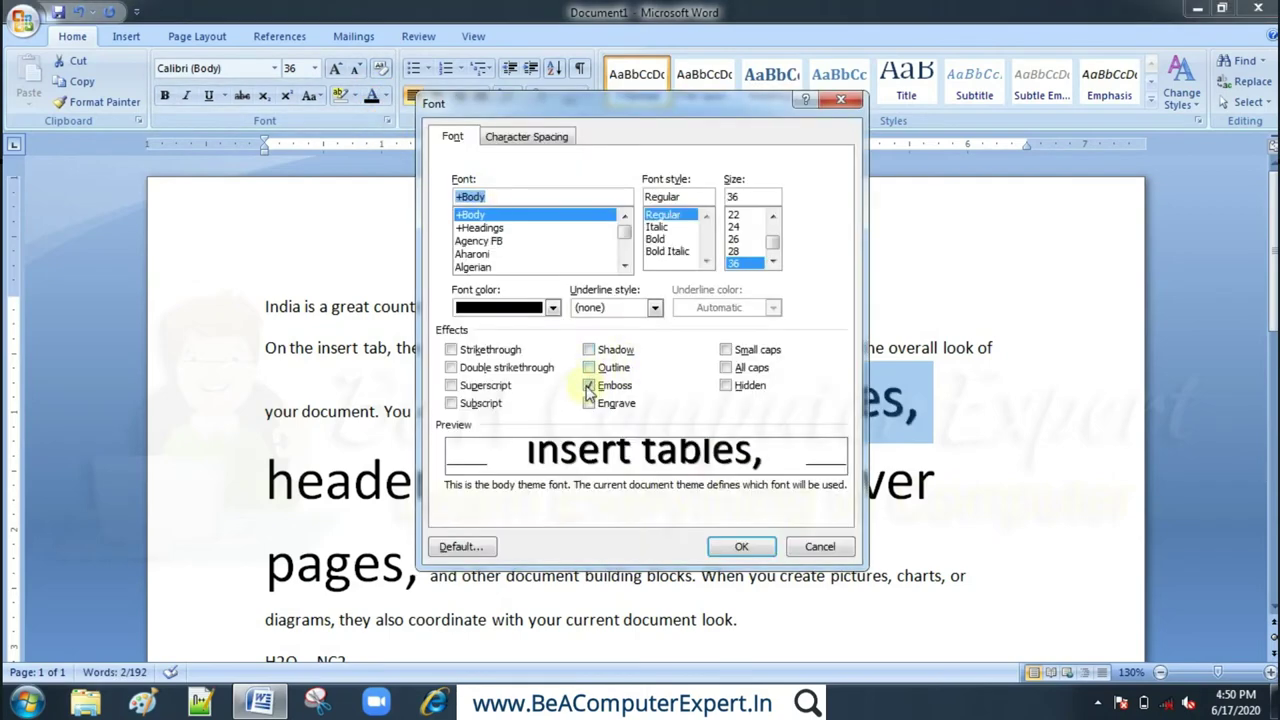
pyautogui.click(589, 386)
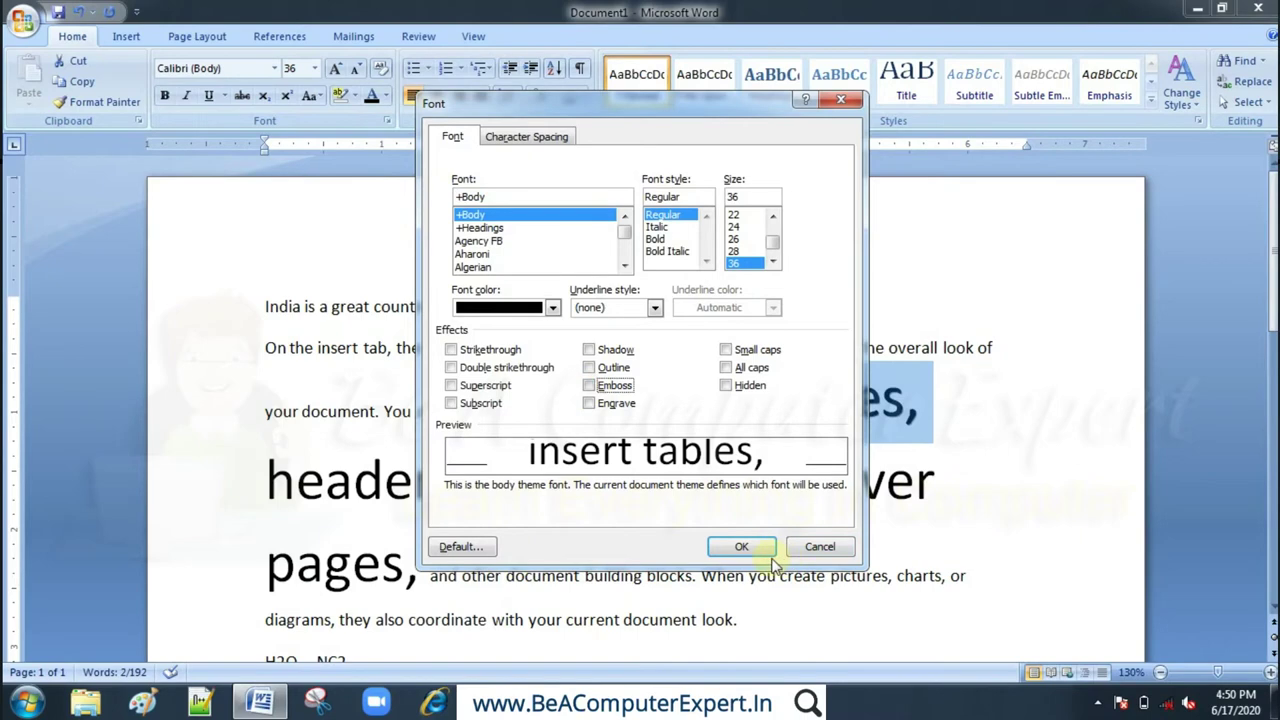
pyautogui.click(742, 548)
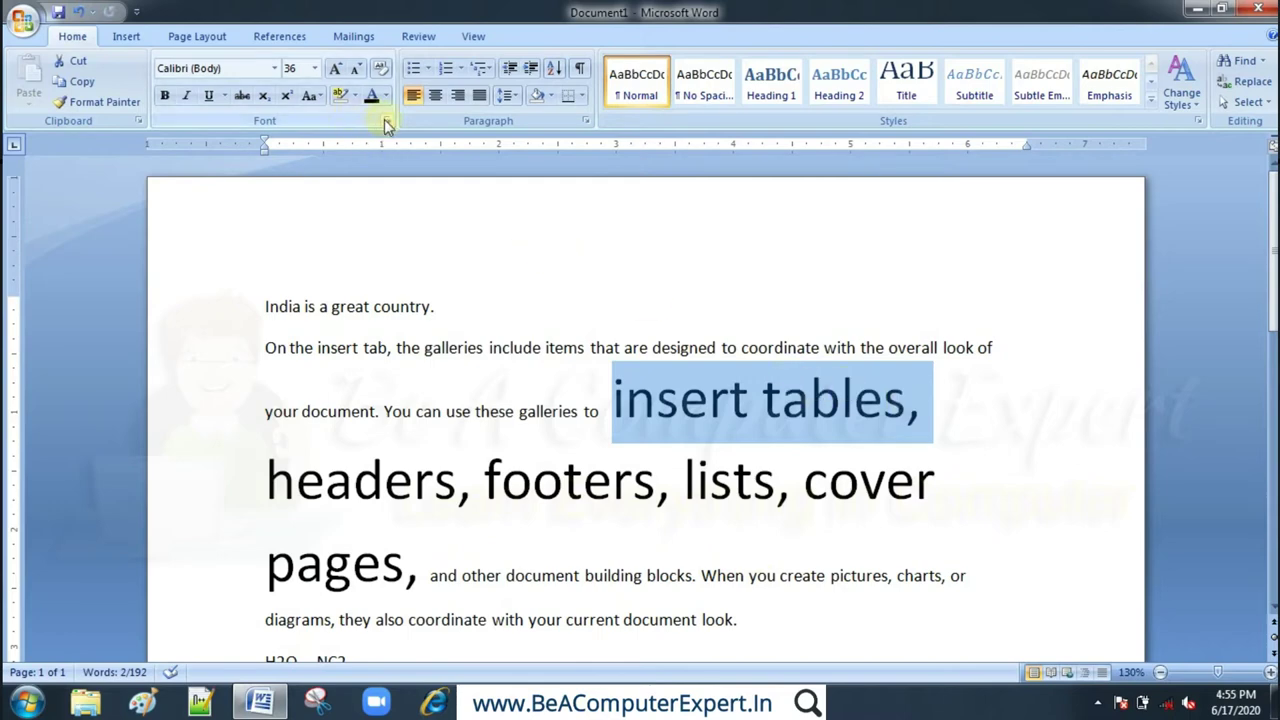
# - Apply small caps to 'insert tables,' through the Font dialog
pyautogui.click(387, 121)
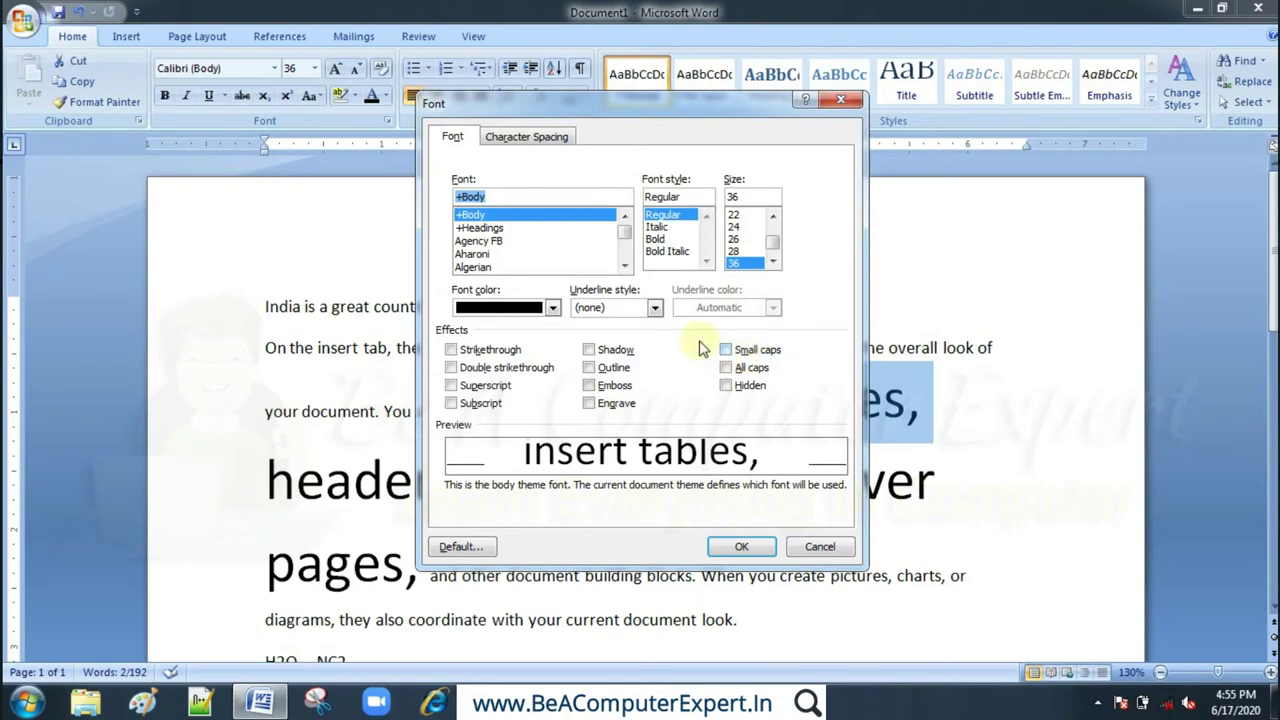
pyautogui.click(726, 351)
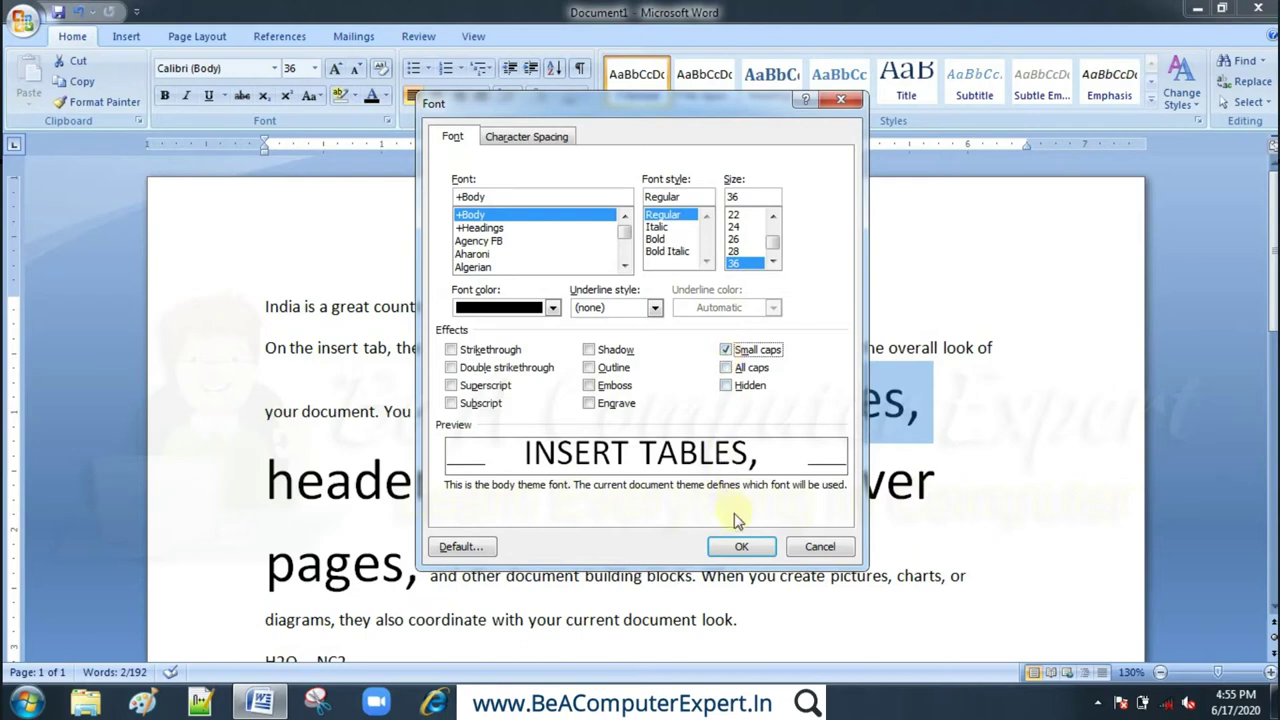
pyautogui.click(741, 546)
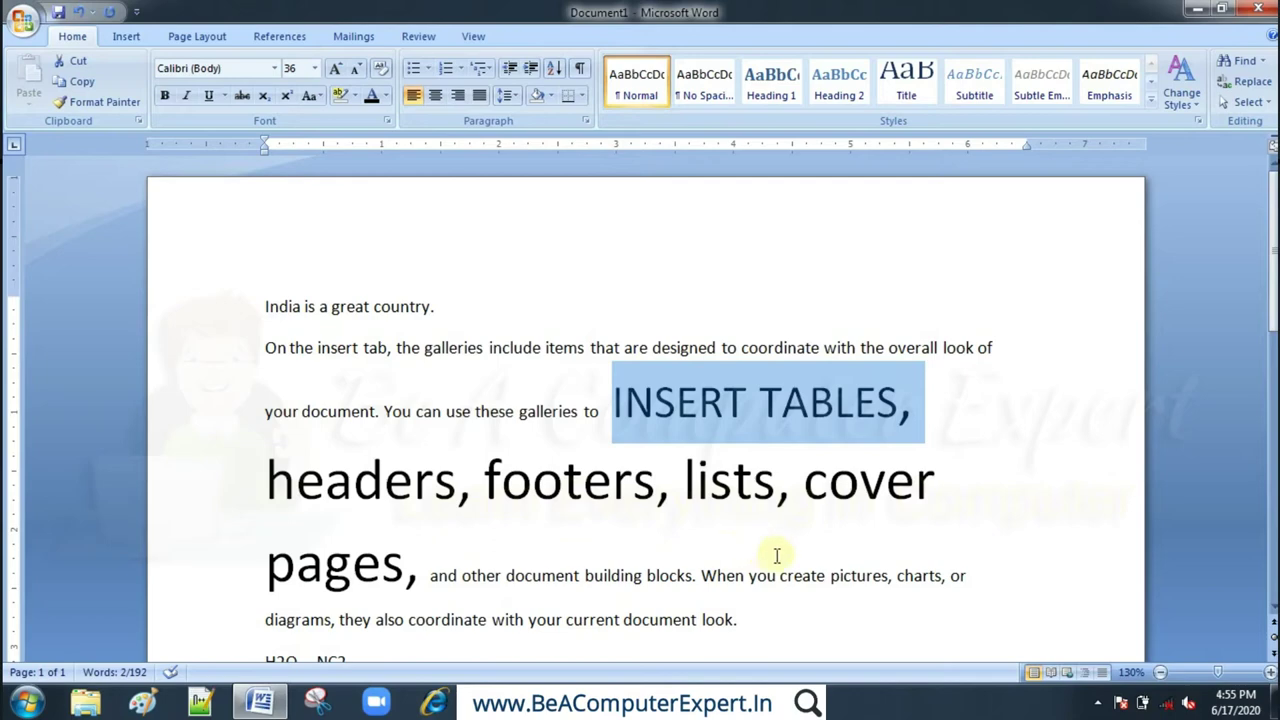
# - Turn small caps off again for 'insert tables,'
pyautogui.click(383, 119)
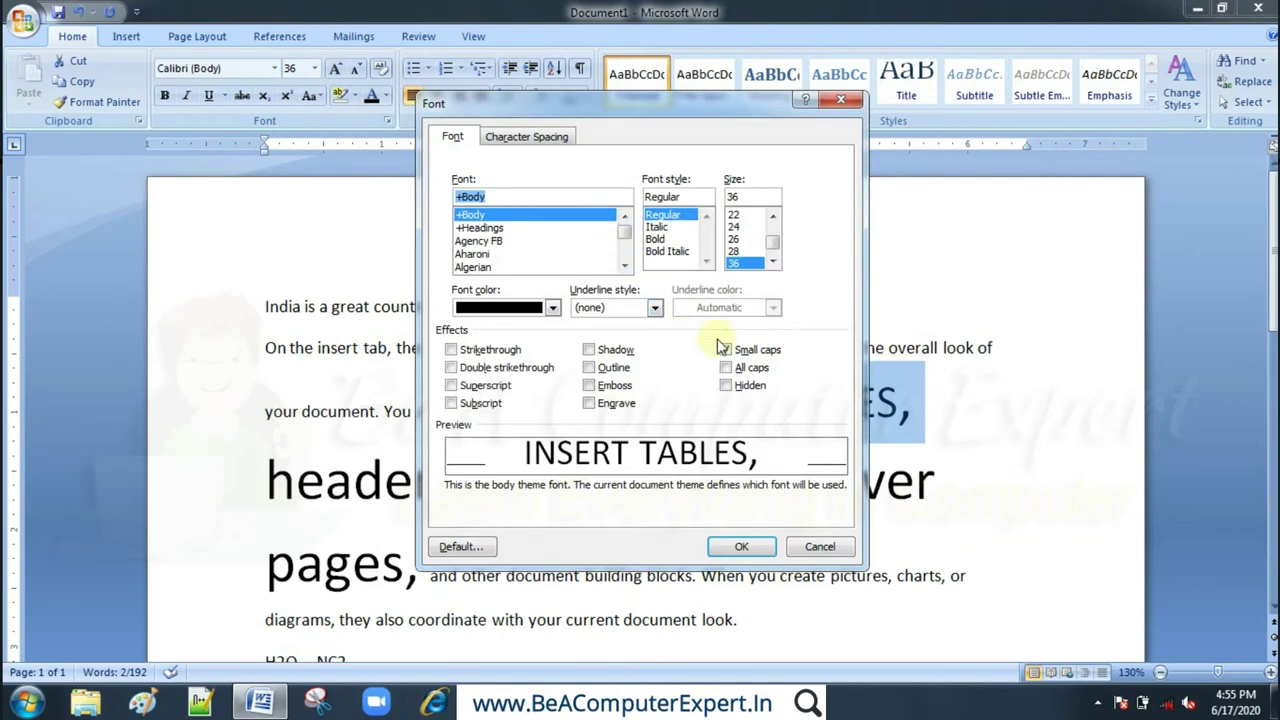
pyautogui.click(726, 350)
pyautogui.click(726, 350)
pyautogui.click(733, 549)
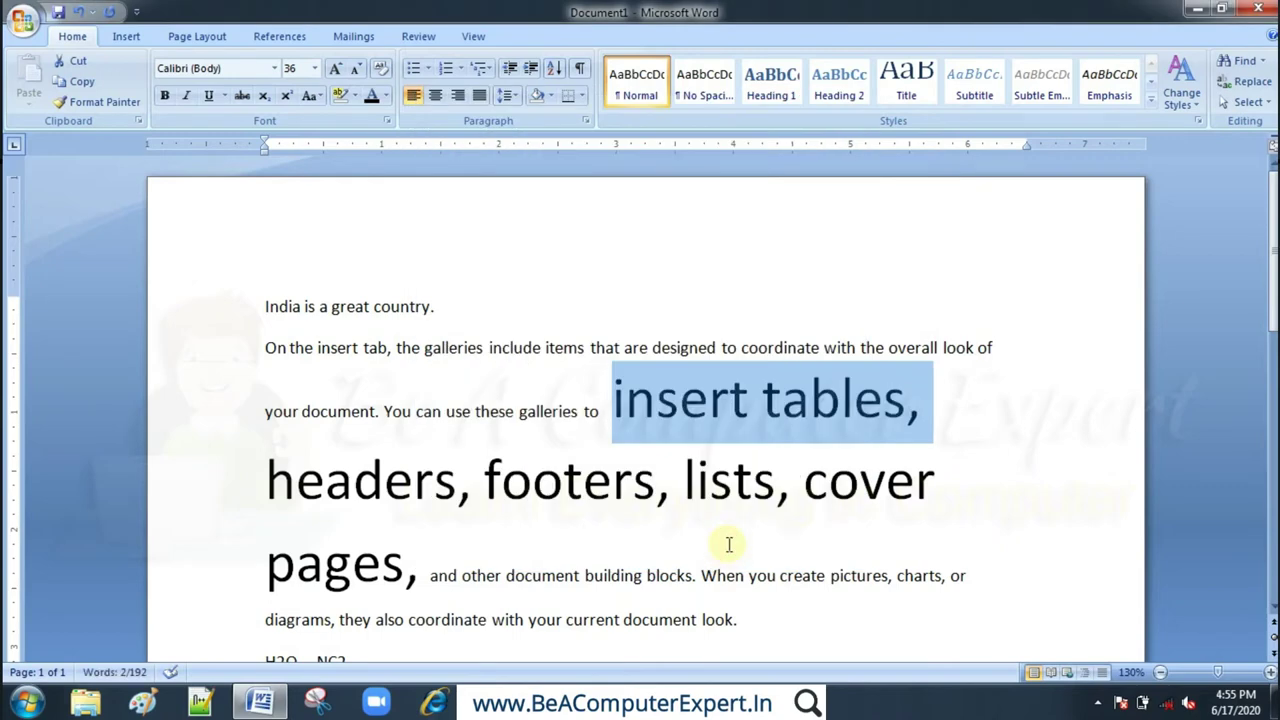
pyautogui.click(388, 121)
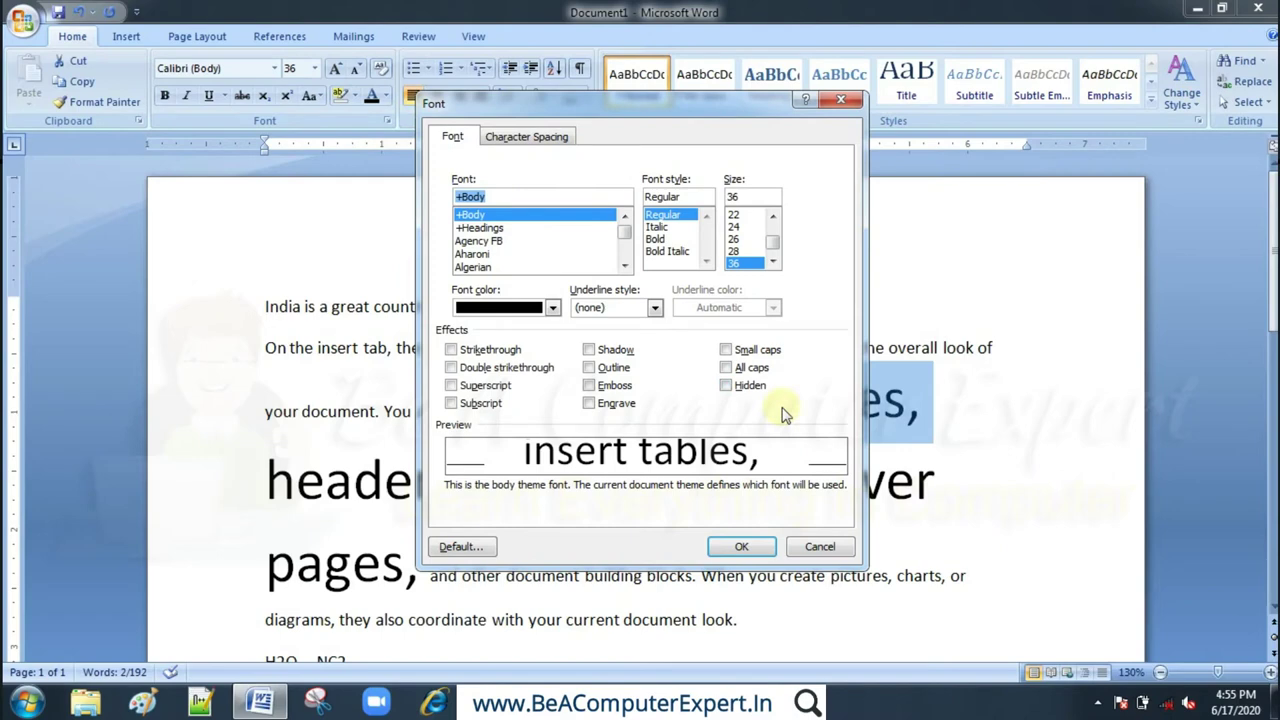
pyautogui.click(726, 368)
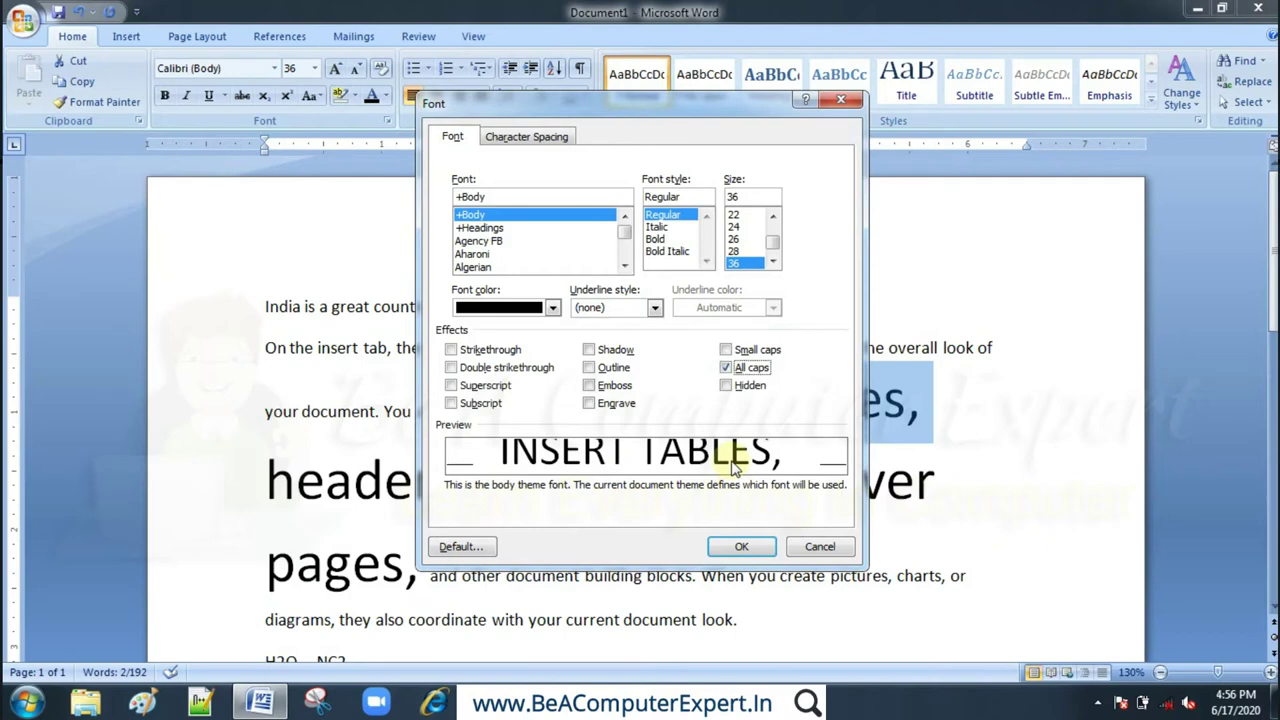
pyautogui.click(735, 546)
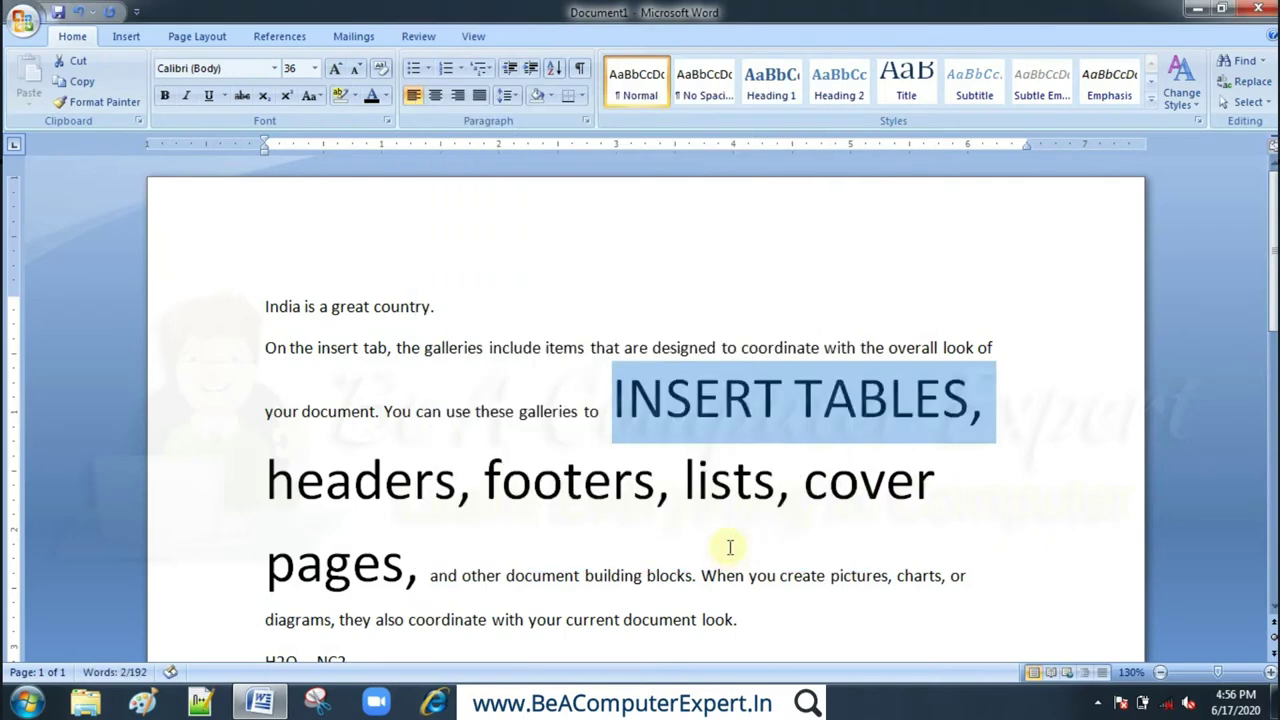
pyautogui.click(387, 121)
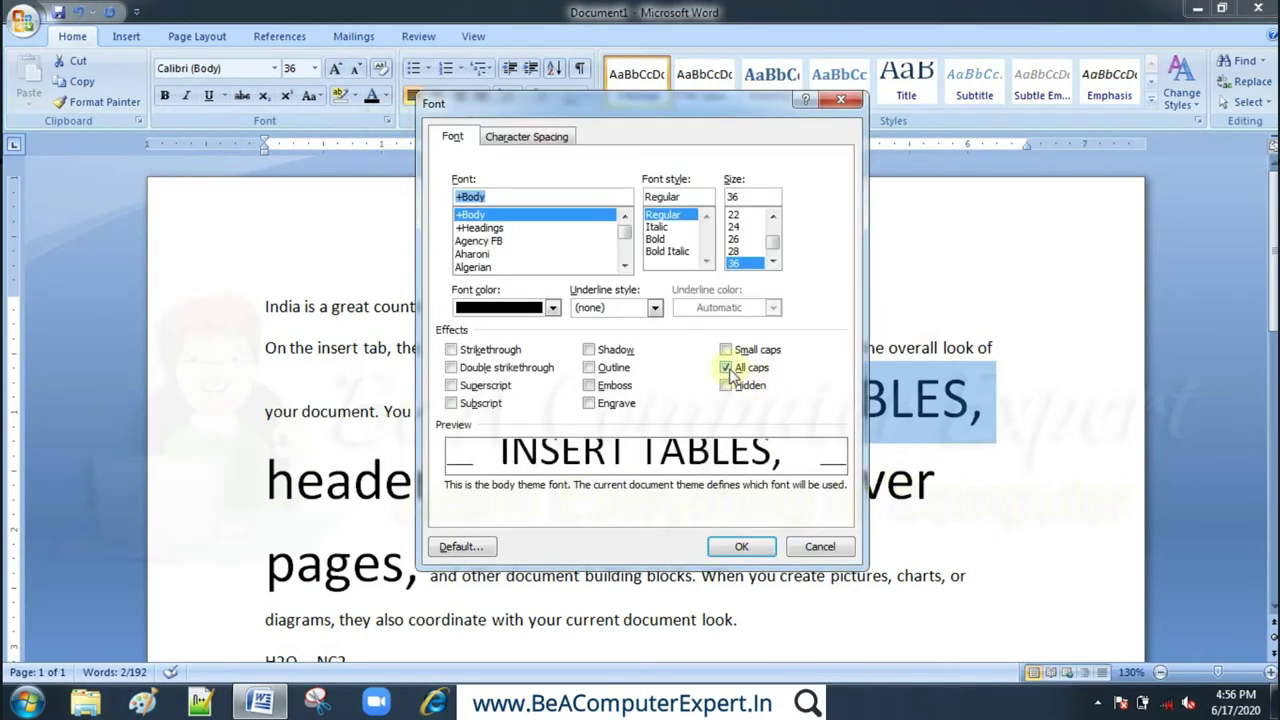
pyautogui.click(727, 367)
pyautogui.click(740, 548)
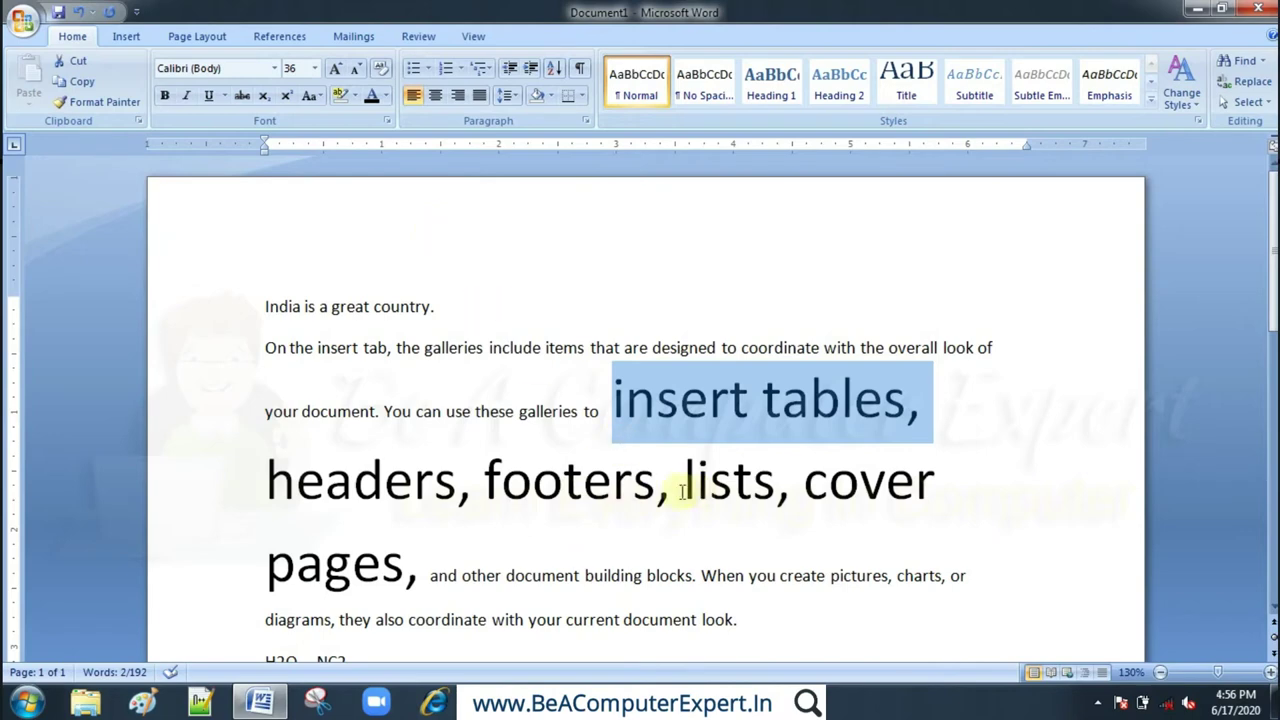
# - Select 'footers,' and mark it as Hidden text in the Font dialog
pyautogui.moveTo(674, 490); pyautogui.dragTo(495, 480)
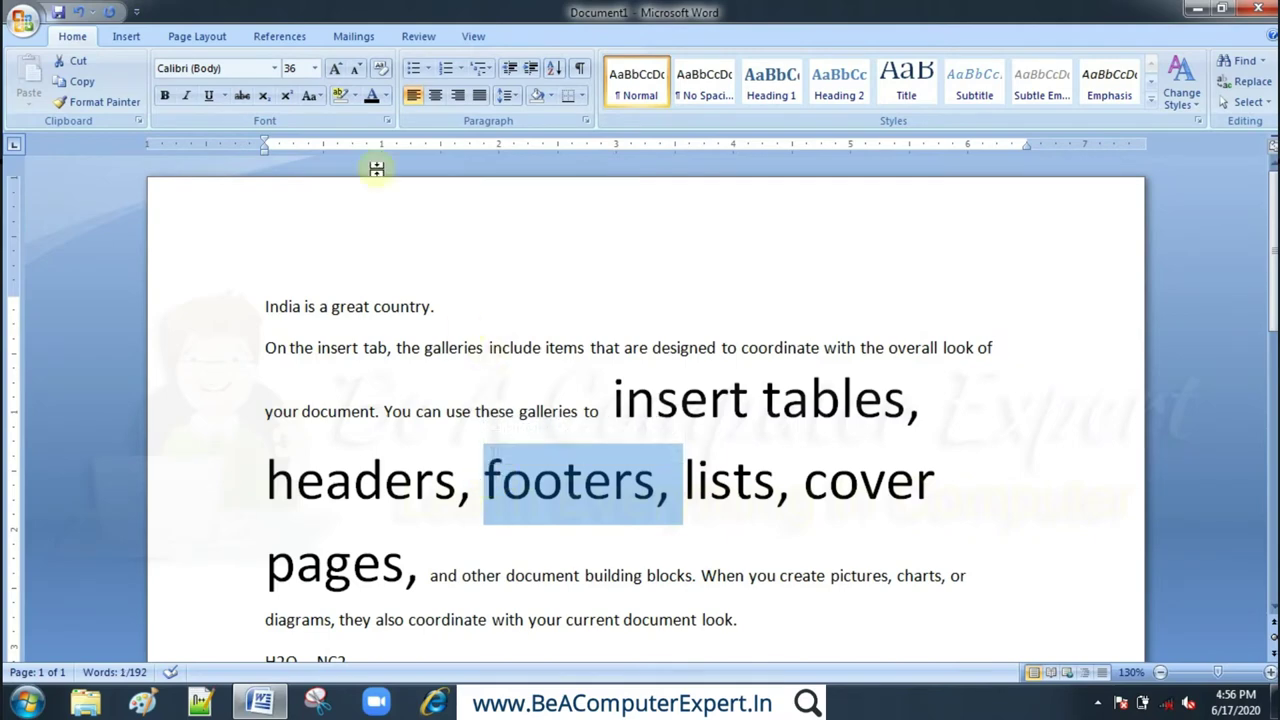
pyautogui.click(389, 124)
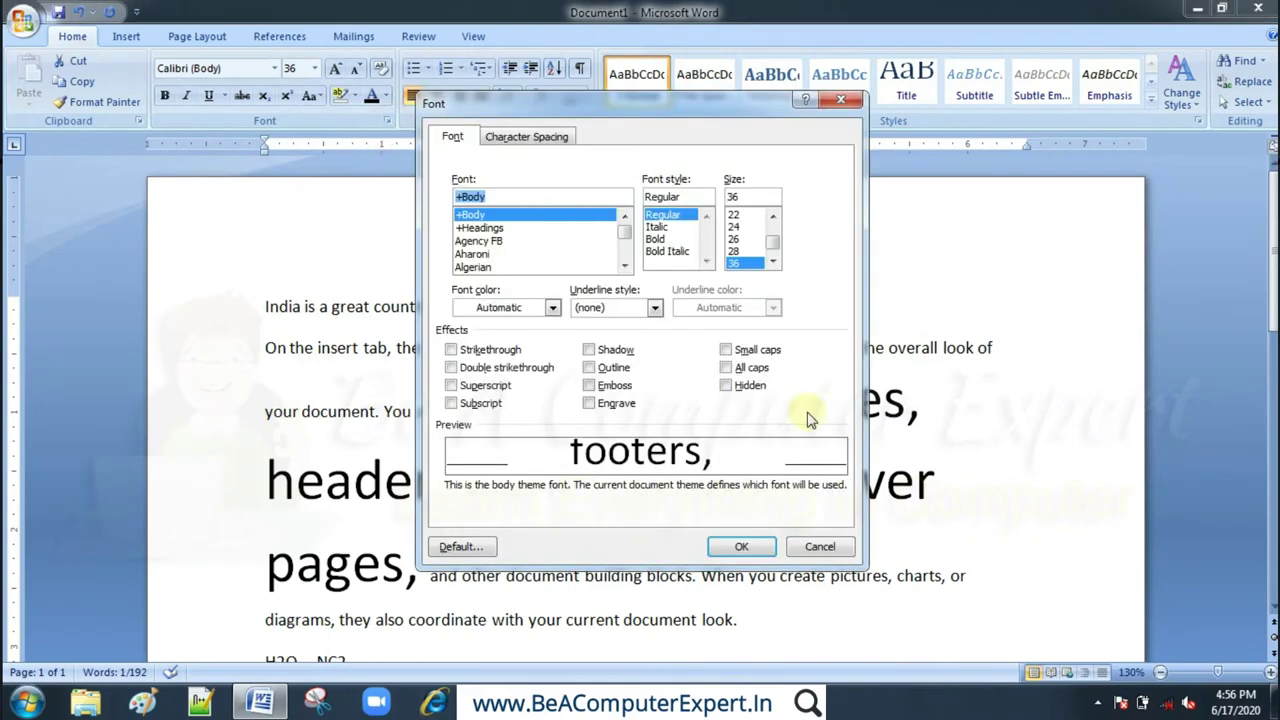
pyautogui.click(728, 388)
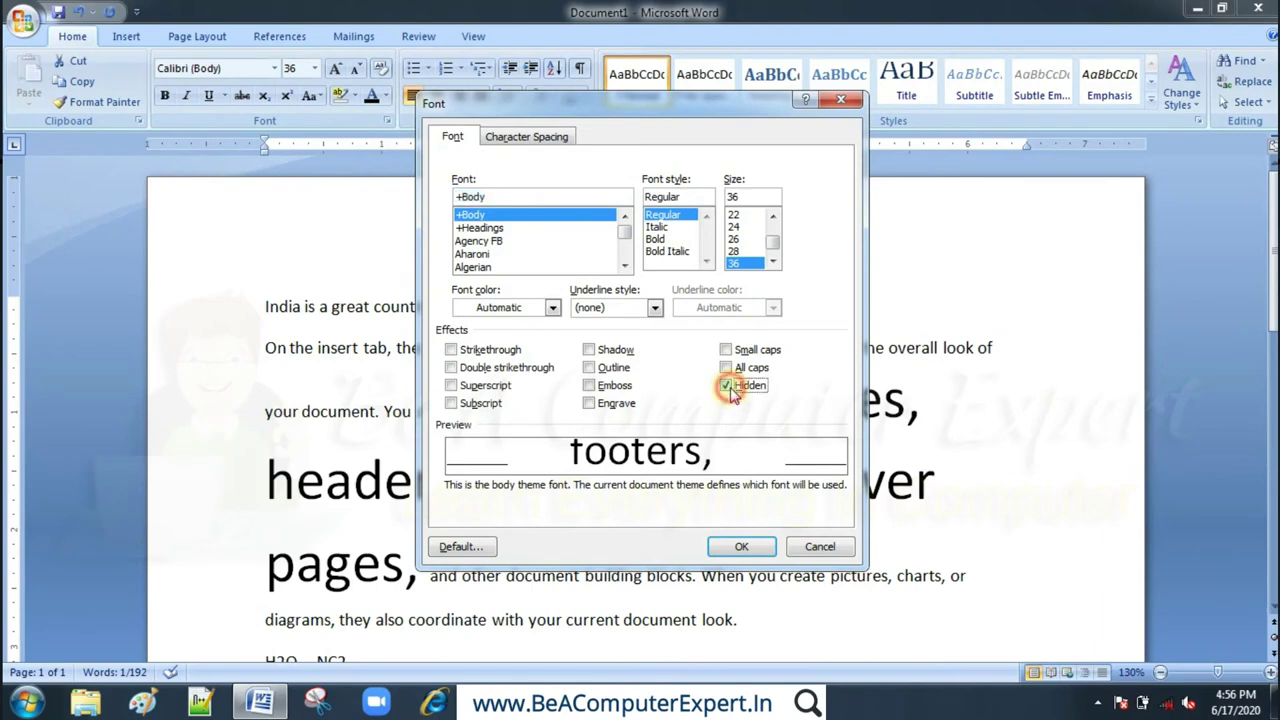
pyautogui.click(741, 548)
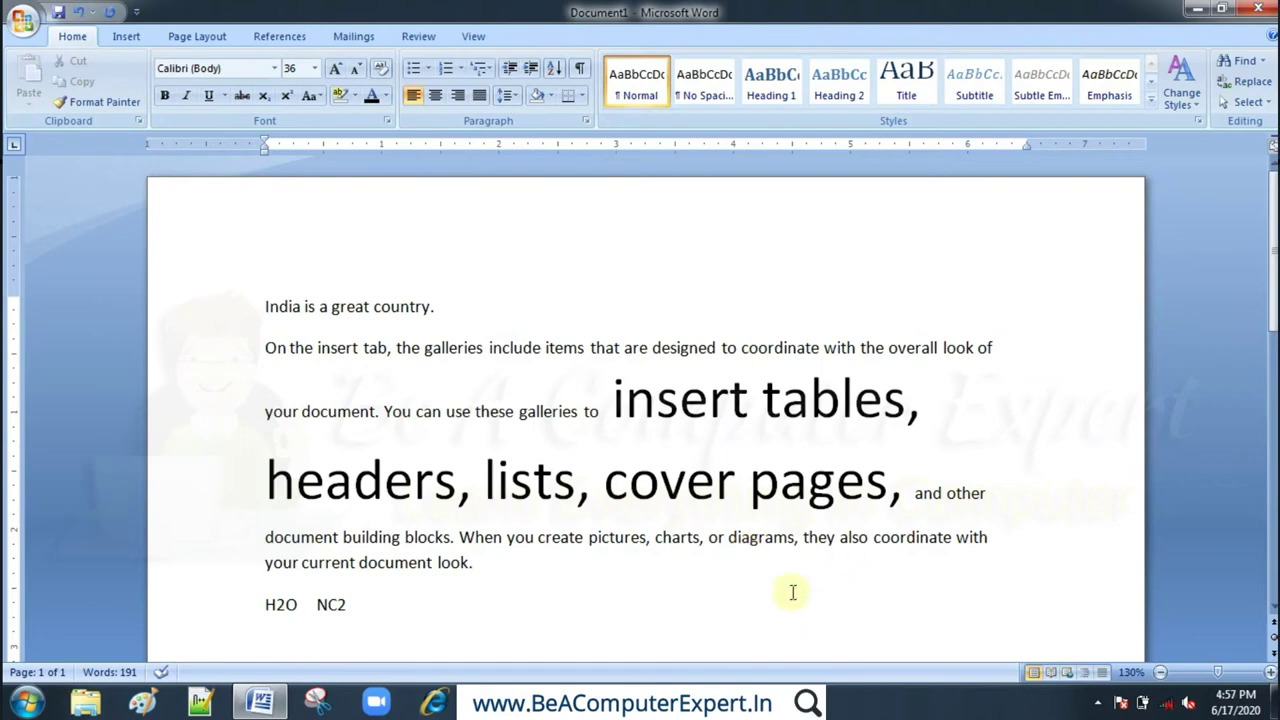
# - Clear Hidden on the 'headers, lists,' selection so 'footers,' reappears, then reopen Font settings
pyautogui.moveTo(588, 485); pyautogui.dragTo(230, 488)
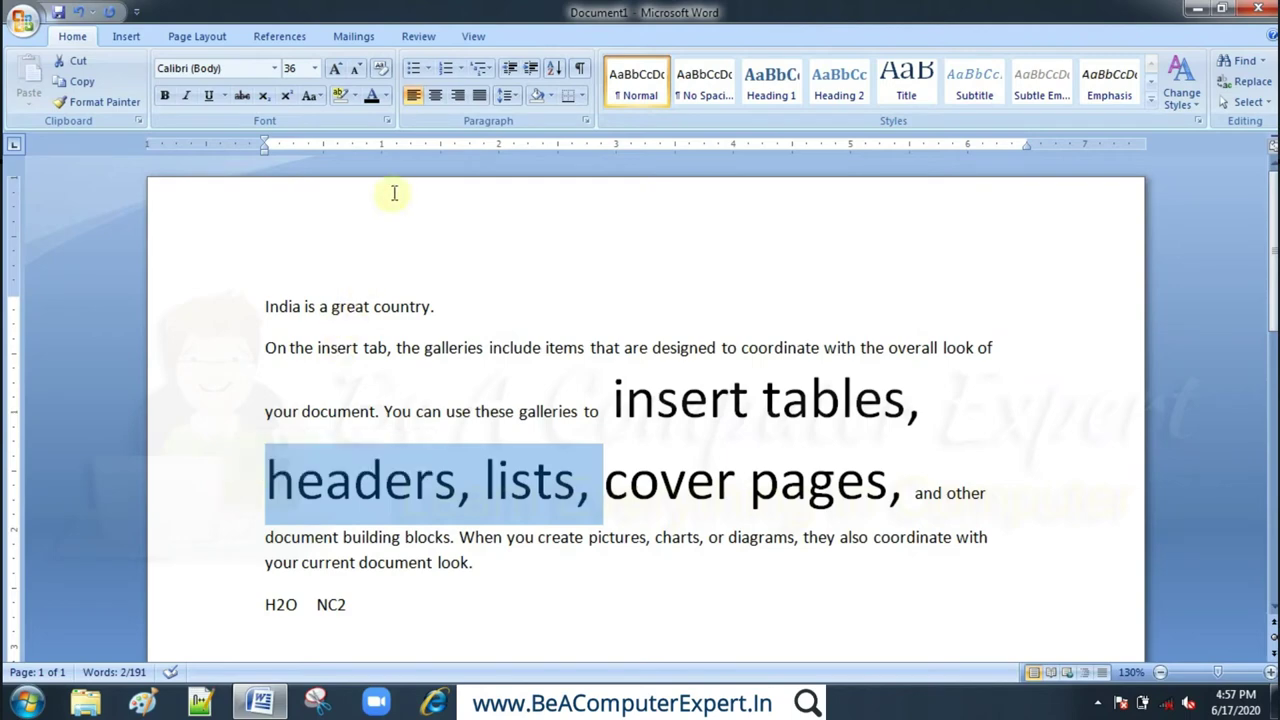
pyautogui.click(387, 122)
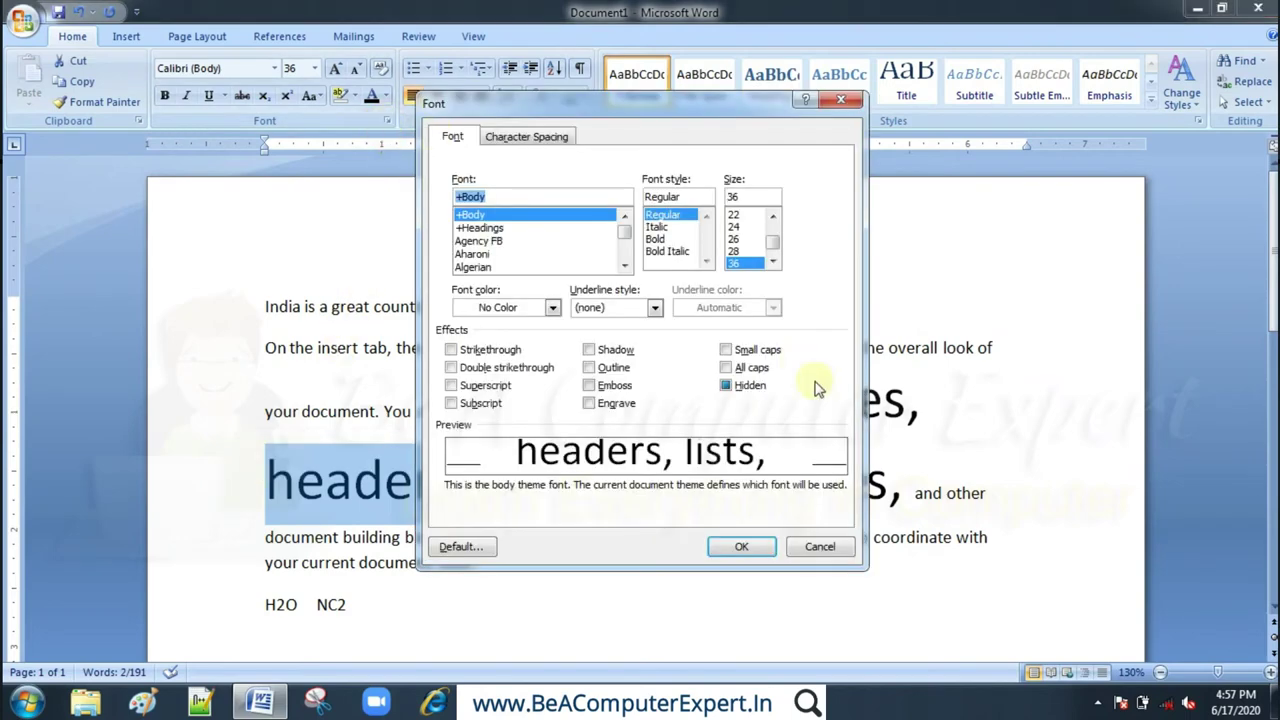
pyautogui.click(727, 386)
pyautogui.click(727, 386)
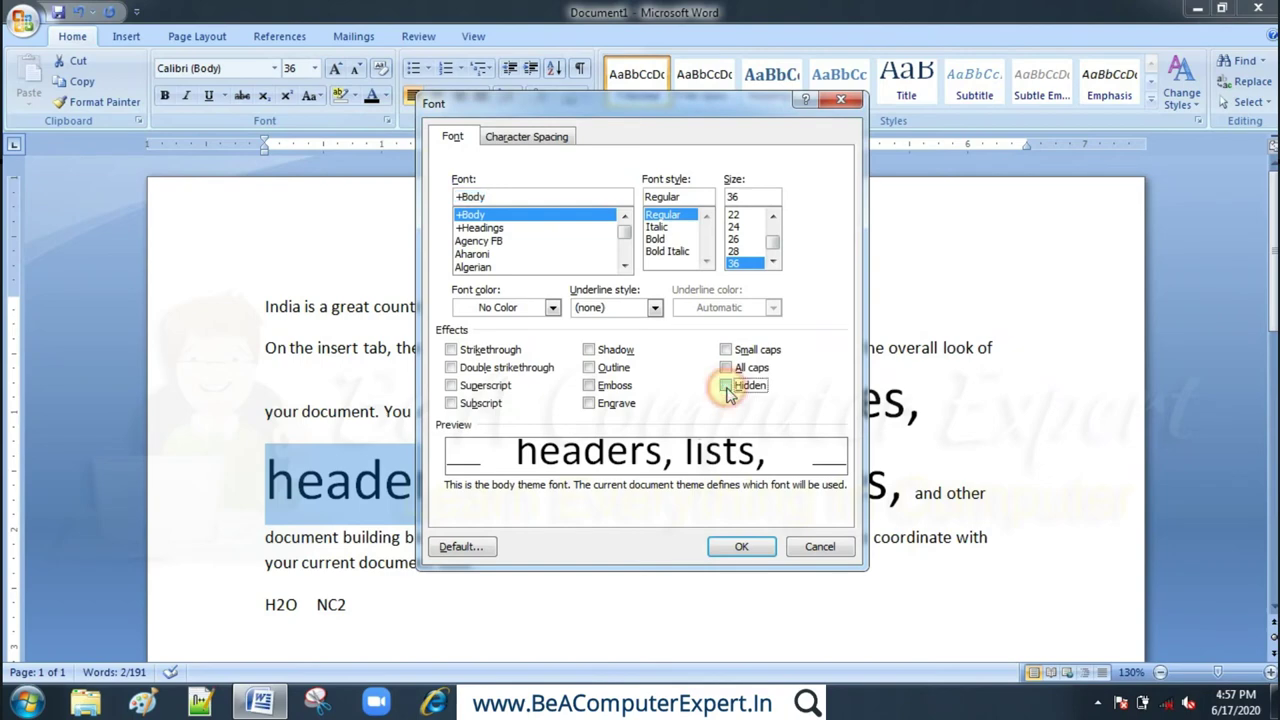
pyautogui.click(746, 547)
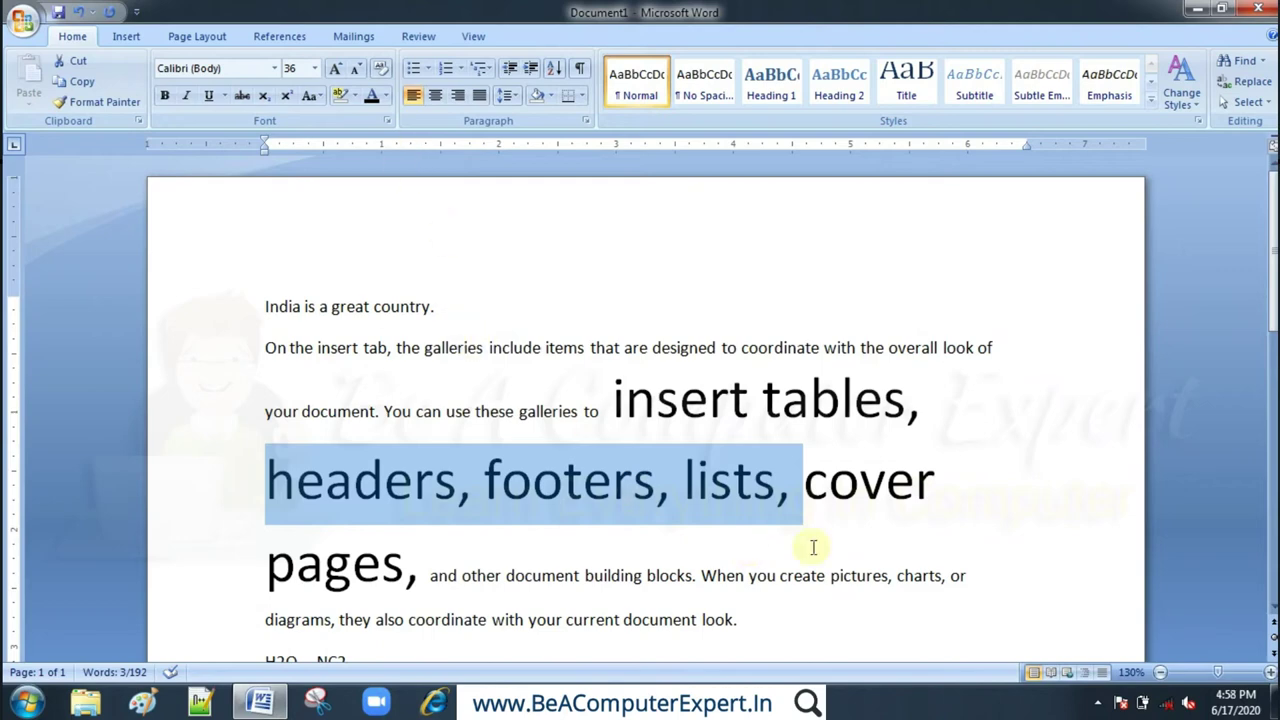
pyautogui.click(387, 120)
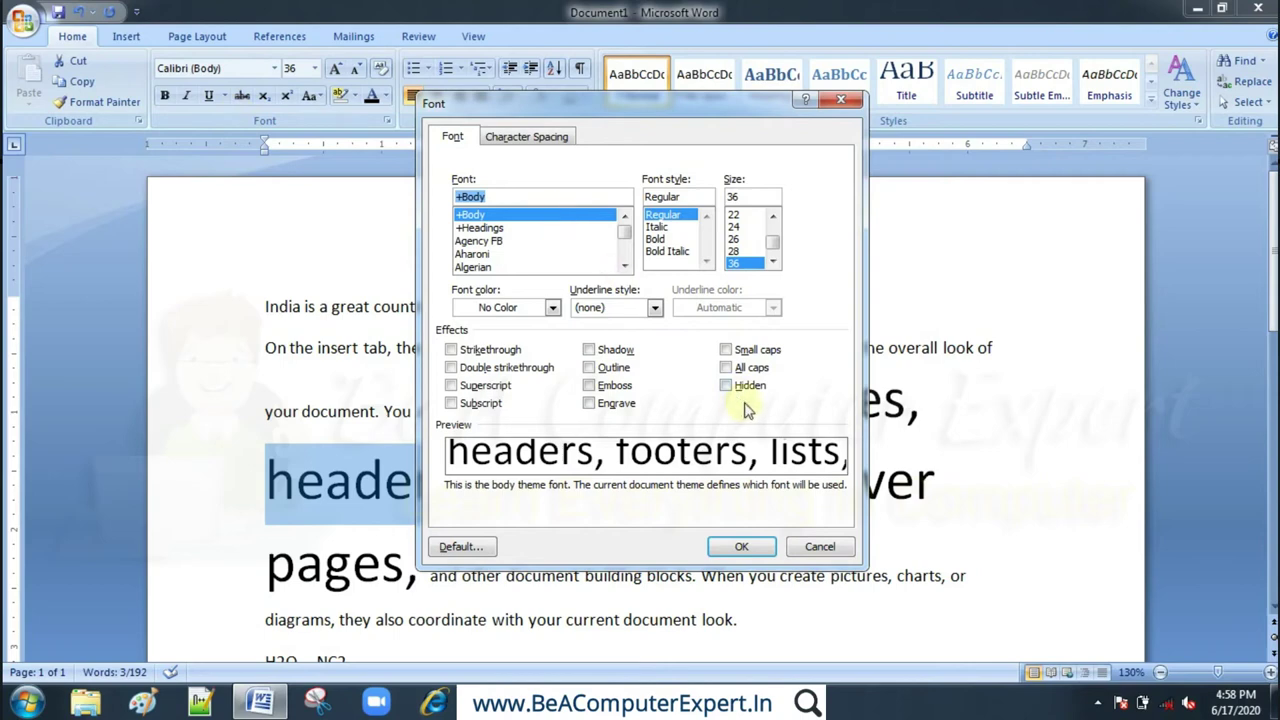
# - Switch between Font and Character Spacing tabs, ending on Character Spacing (scale 100%, spacing Normal)
pyautogui.click(510, 140)
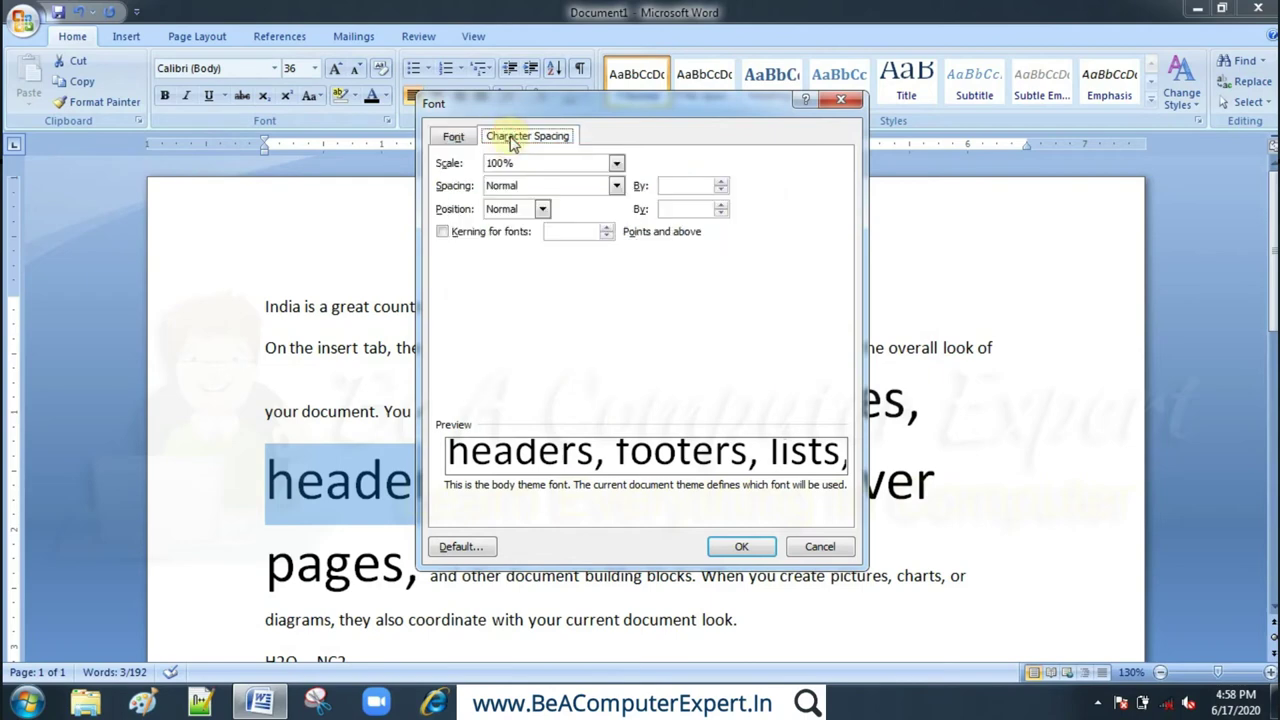
pyautogui.click(455, 133)
pyautogui.click(524, 140)
pyautogui.click(452, 136)
pyautogui.click(508, 142)
pyautogui.click(452, 136)
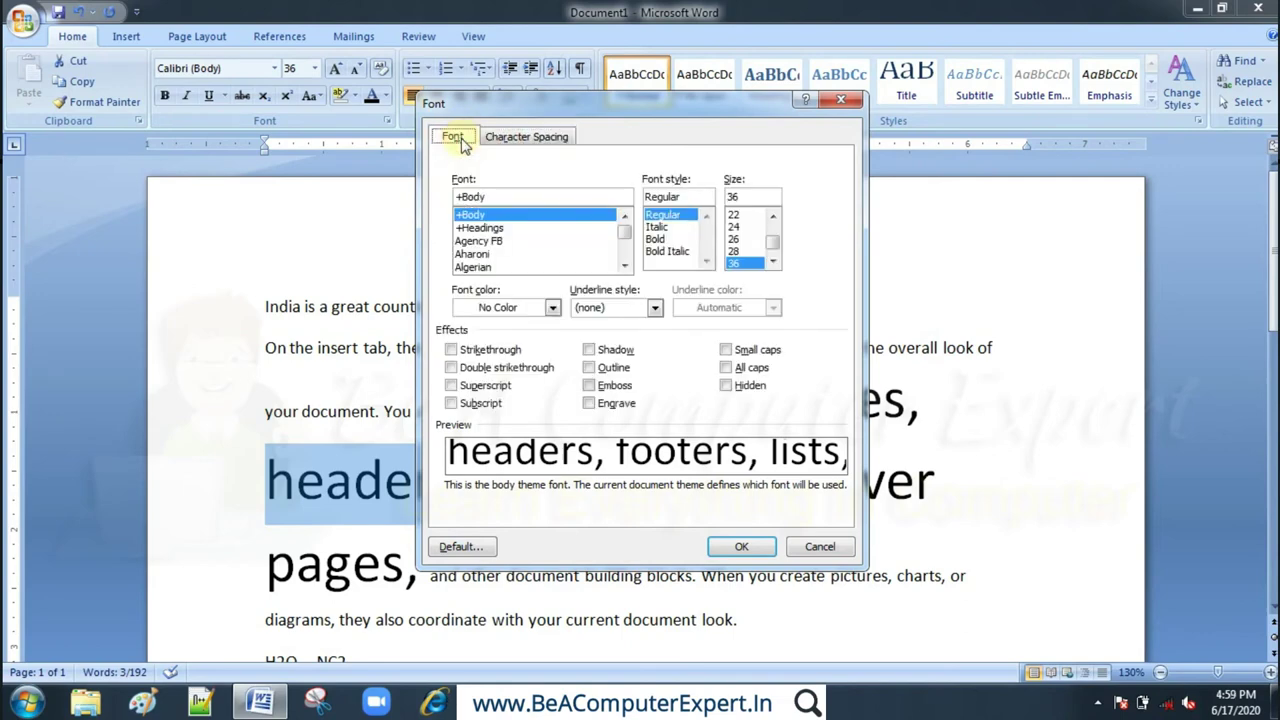
pyautogui.click(560, 146)
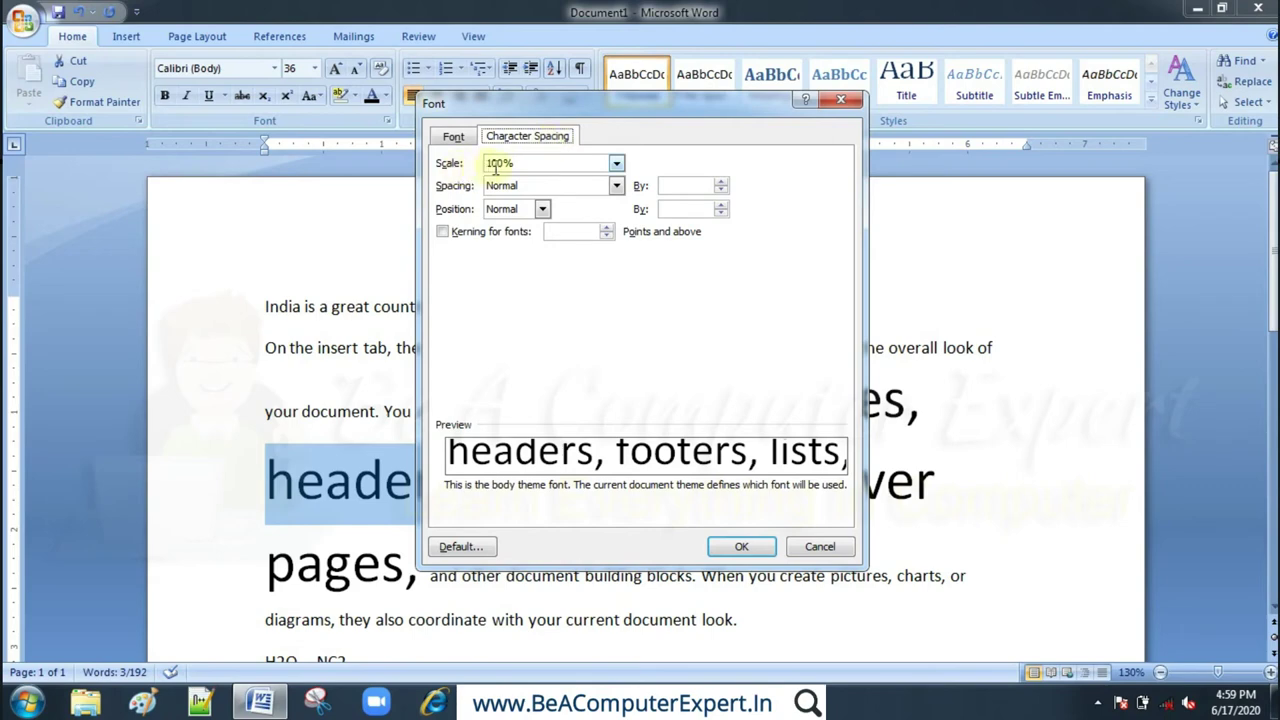
# - Stretch 'headers, footers, lists,' to 200% character scale
pyautogui.moveTo(527, 163); pyautogui.dragTo(418, 172)
pyautogui.write('200')
pyautogui.click(638, 162)
pyautogui.click(741, 546)
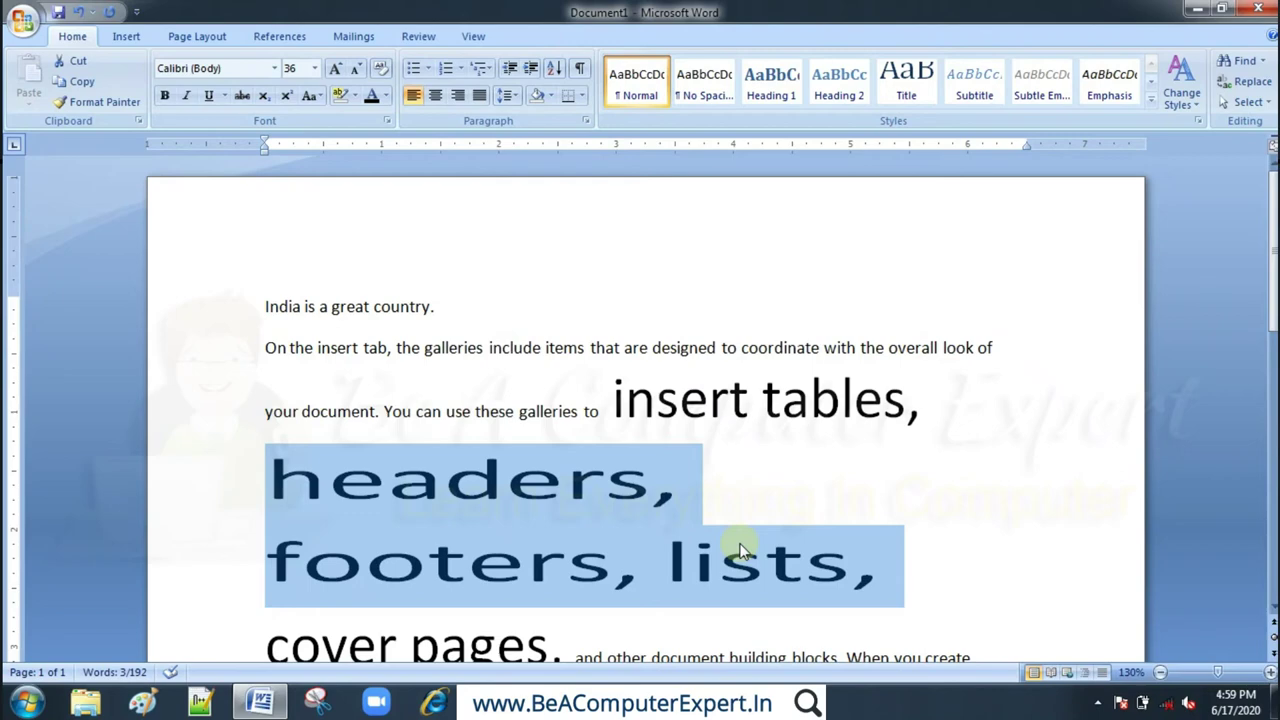
# - Restore the phrase's character scale to 100%
pyautogui.click(388, 120)
pyautogui.write('100')
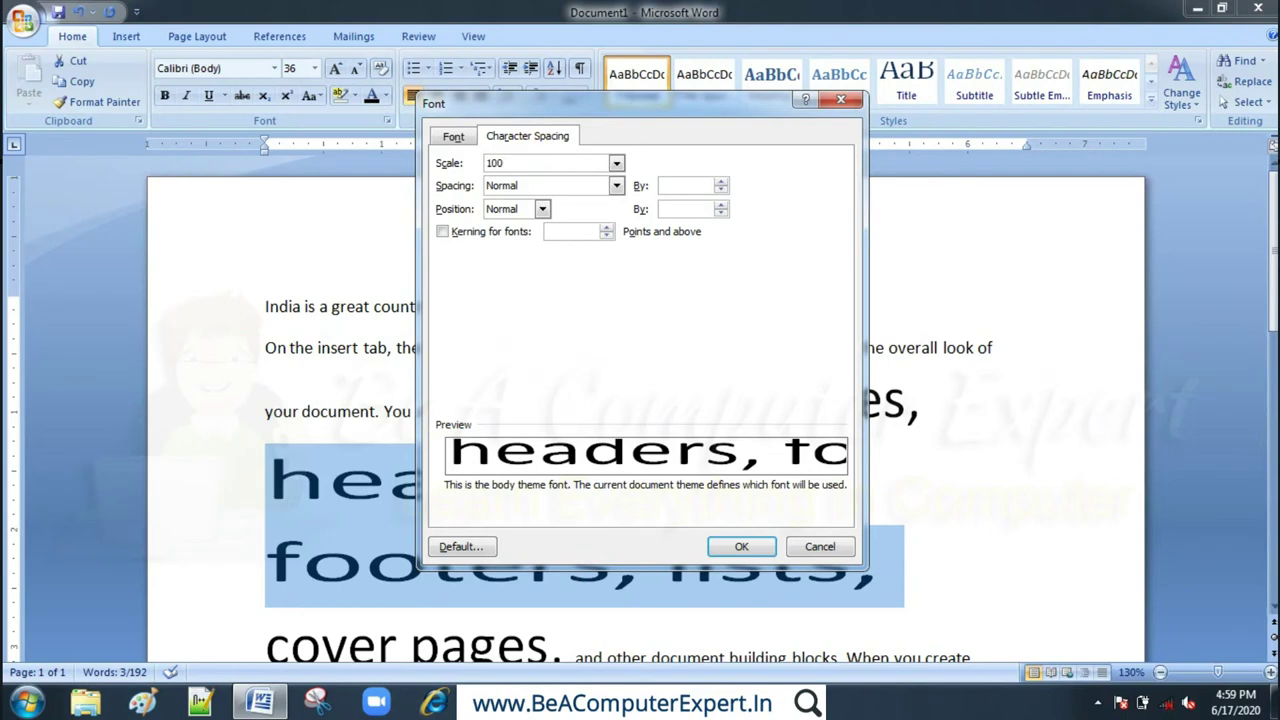
pyautogui.click(748, 547)
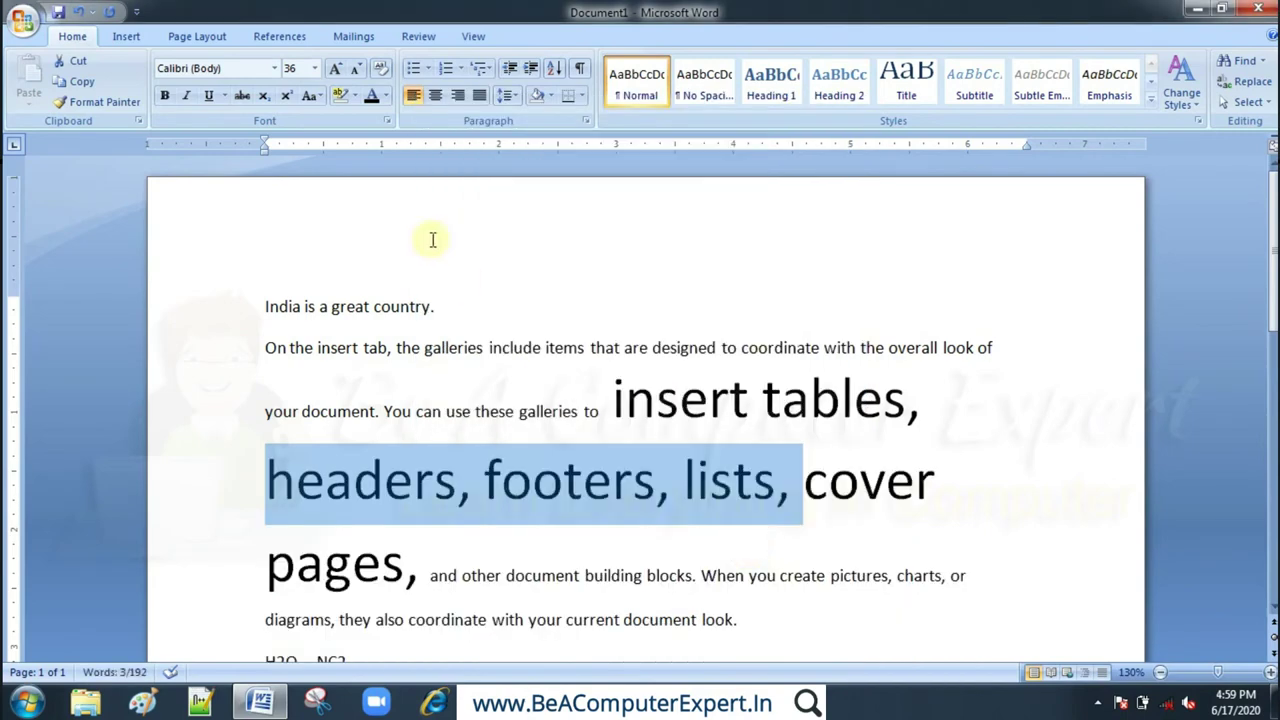
# - Set the phrase's character spacing to Expanded by 3.3 pt
pyautogui.click(387, 121)
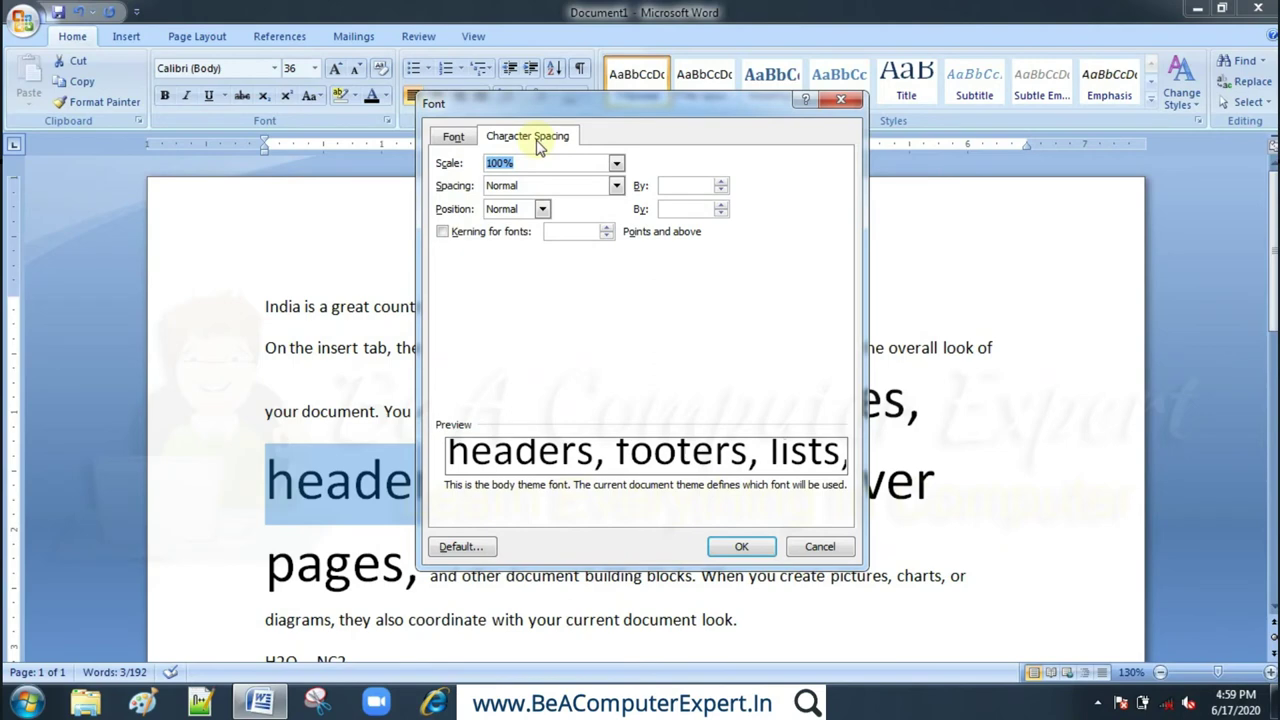
pyautogui.click(616, 186)
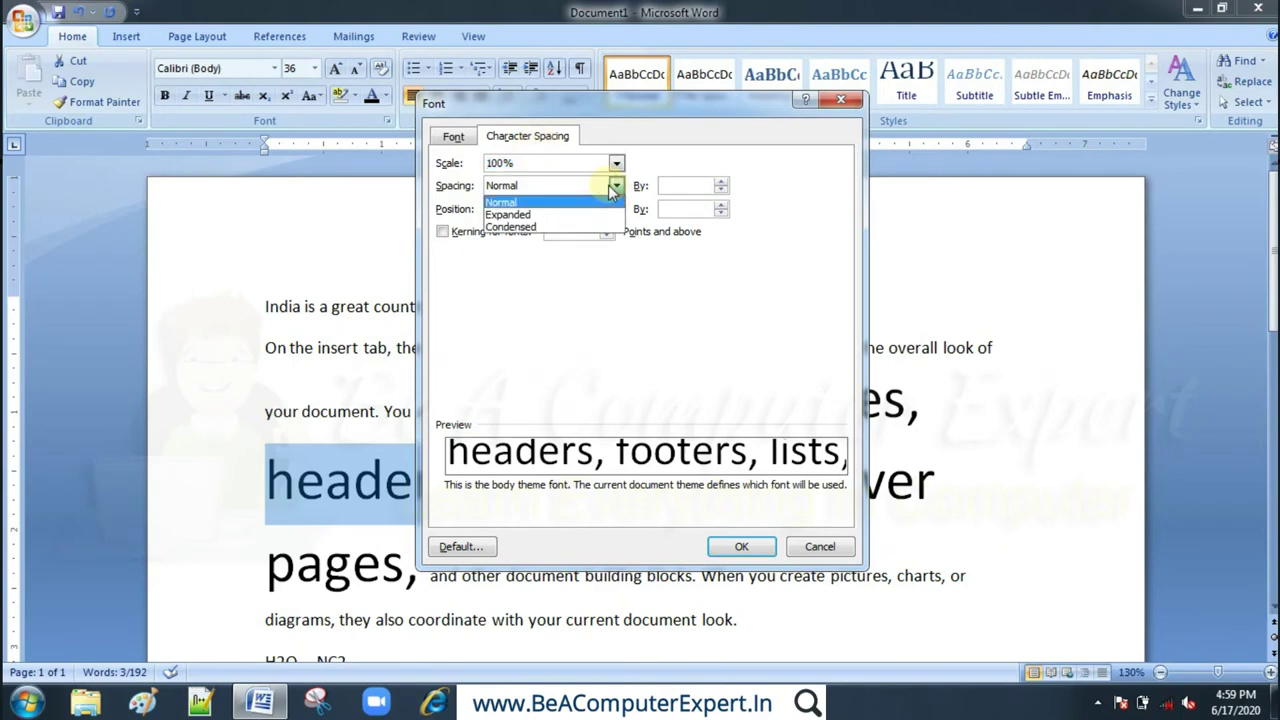
pyautogui.click(566, 216)
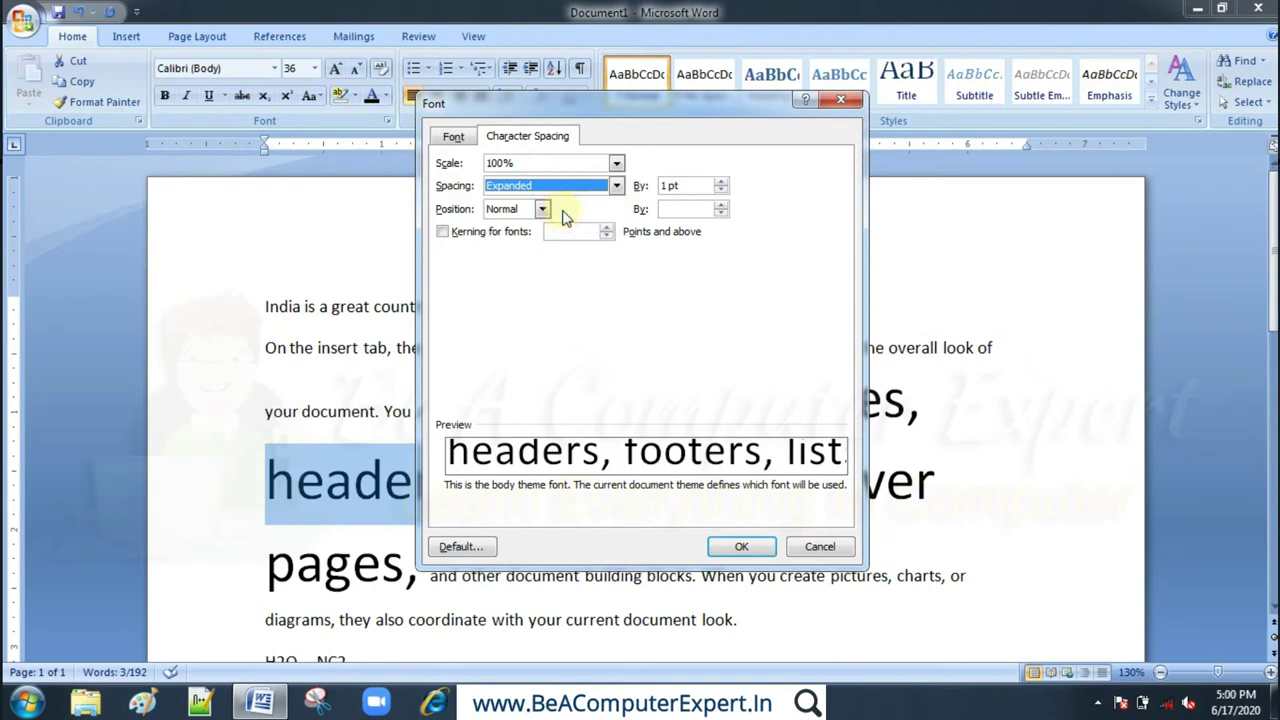
pyautogui.click(720, 181)
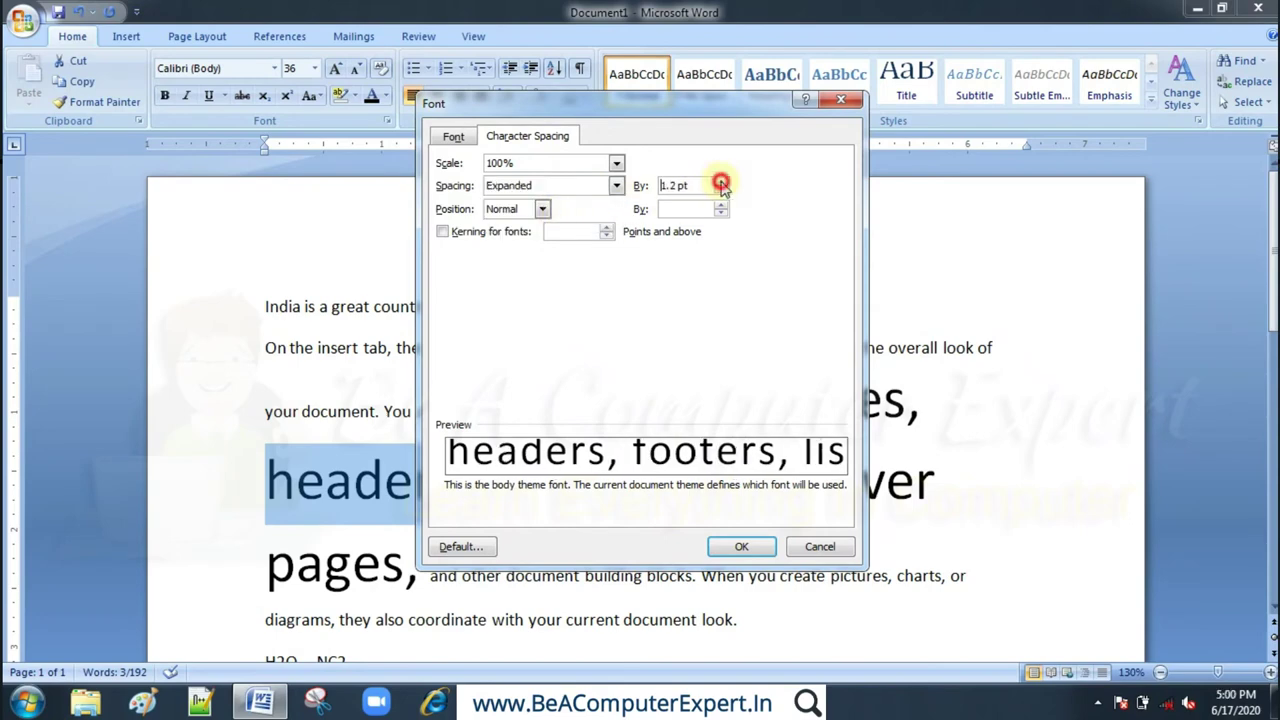
pyautogui.click(721, 181)
pyautogui.click(721, 181)
pyautogui.click(721, 181)
pyautogui.click(721, 181)
pyautogui.click(721, 181)
pyautogui.click(721, 181)
pyautogui.click(721, 181)
pyautogui.click(721, 182)
pyautogui.click(721, 191)
pyautogui.click(721, 191)
pyautogui.click(721, 191)
pyautogui.click(721, 191)
pyautogui.click(721, 191)
pyautogui.click(721, 191)
pyautogui.click(721, 183)
pyautogui.click(721, 183)
pyautogui.click(721, 183)
pyautogui.click(721, 183)
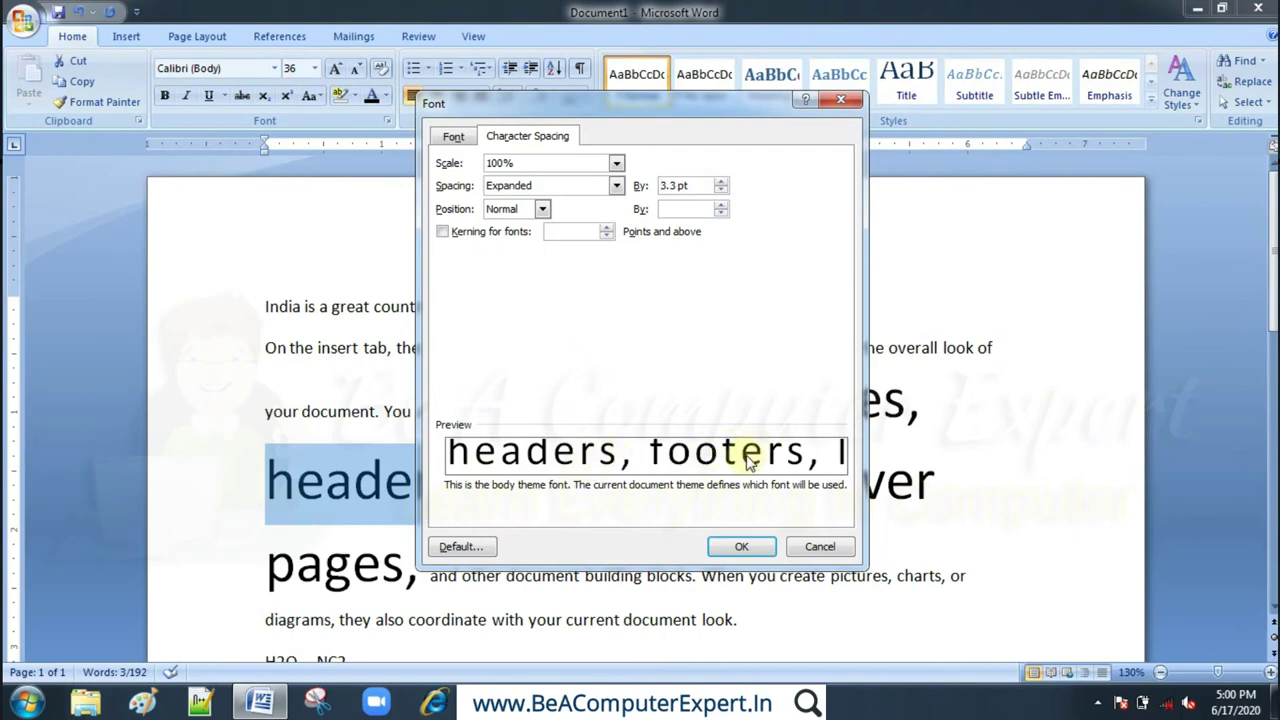
pyautogui.click(739, 545)
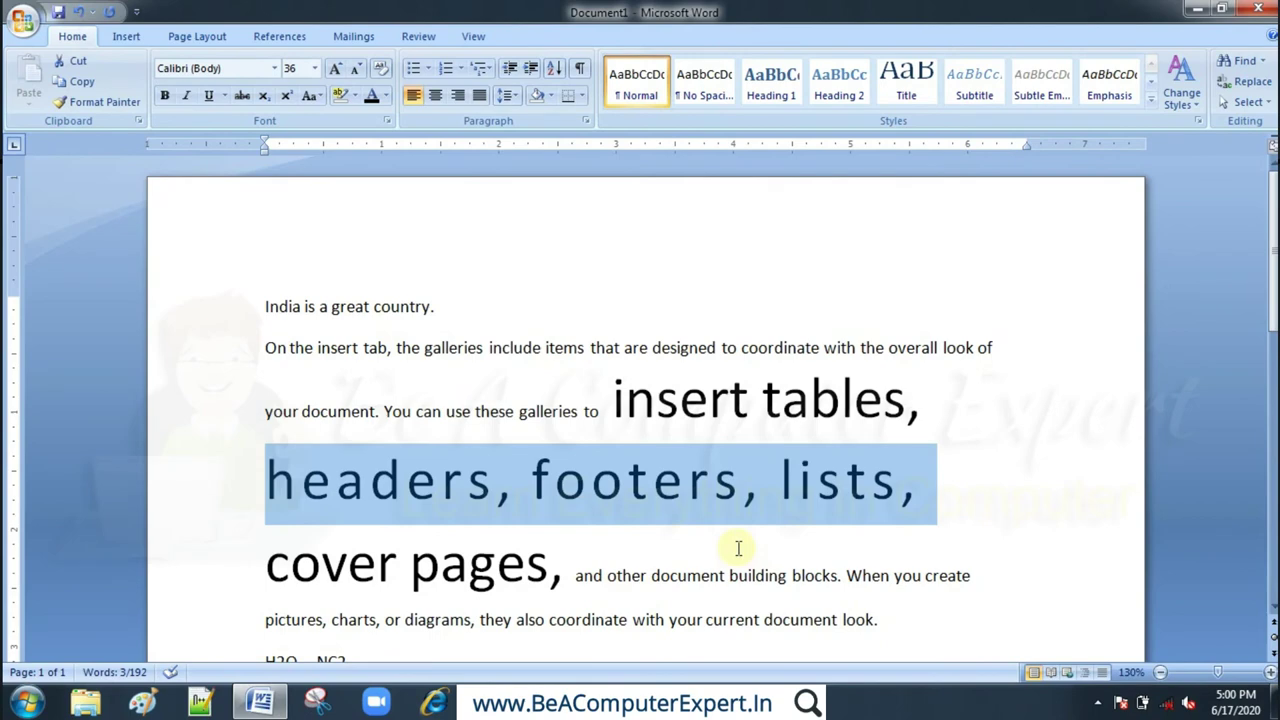
# - Change the phrase's character spacing to Condensed by 5.9 pt
pyautogui.click(388, 120)
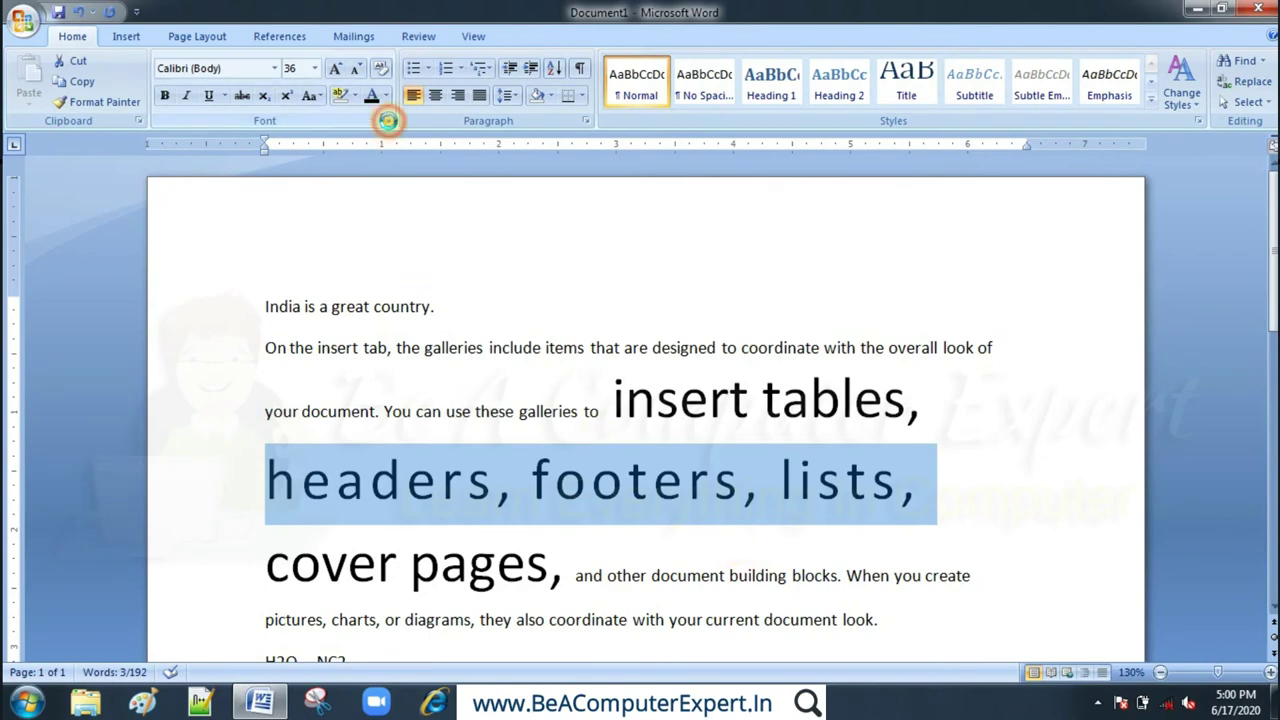
pyautogui.click(720, 184)
pyautogui.click(720, 184)
pyautogui.click(720, 184)
pyautogui.click(720, 184)
pyautogui.click(720, 184)
pyautogui.click(720, 184)
pyautogui.click(721, 192)
pyautogui.click(721, 192)
pyautogui.click(721, 192)
pyautogui.click(721, 192)
pyautogui.click(721, 192)
pyautogui.click(721, 192)
pyautogui.click(721, 192)
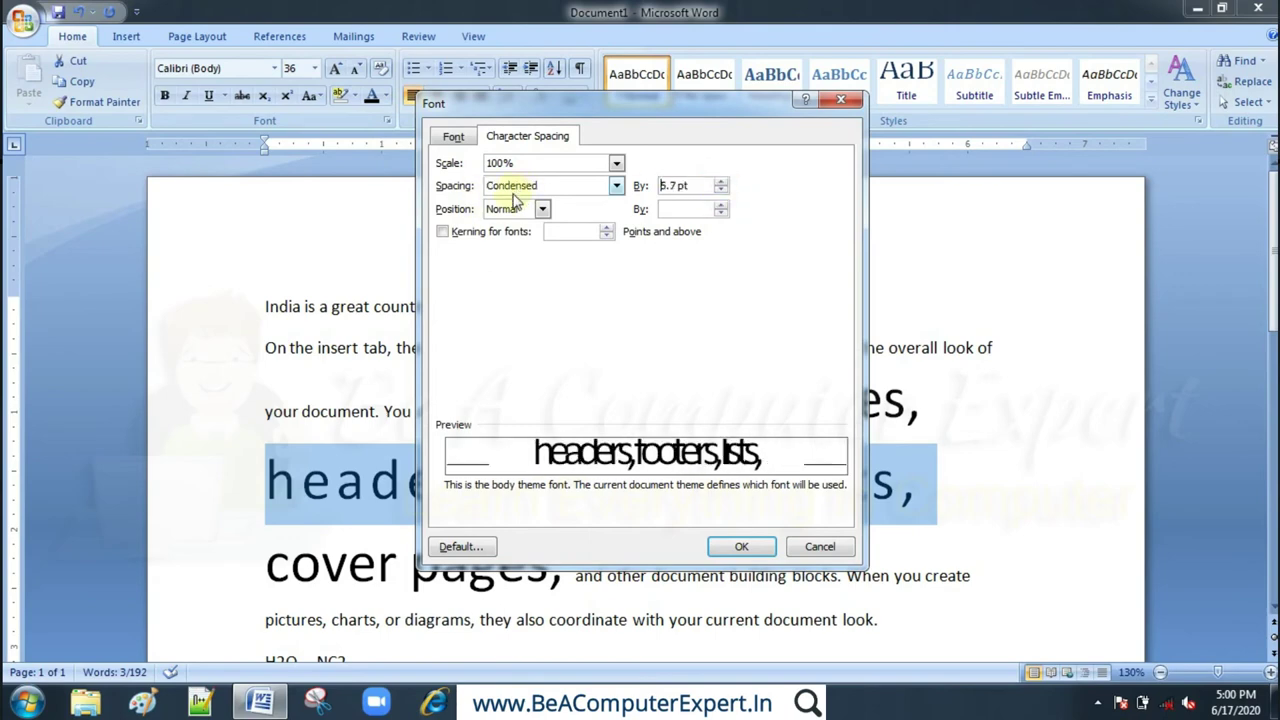
pyautogui.click(616, 186)
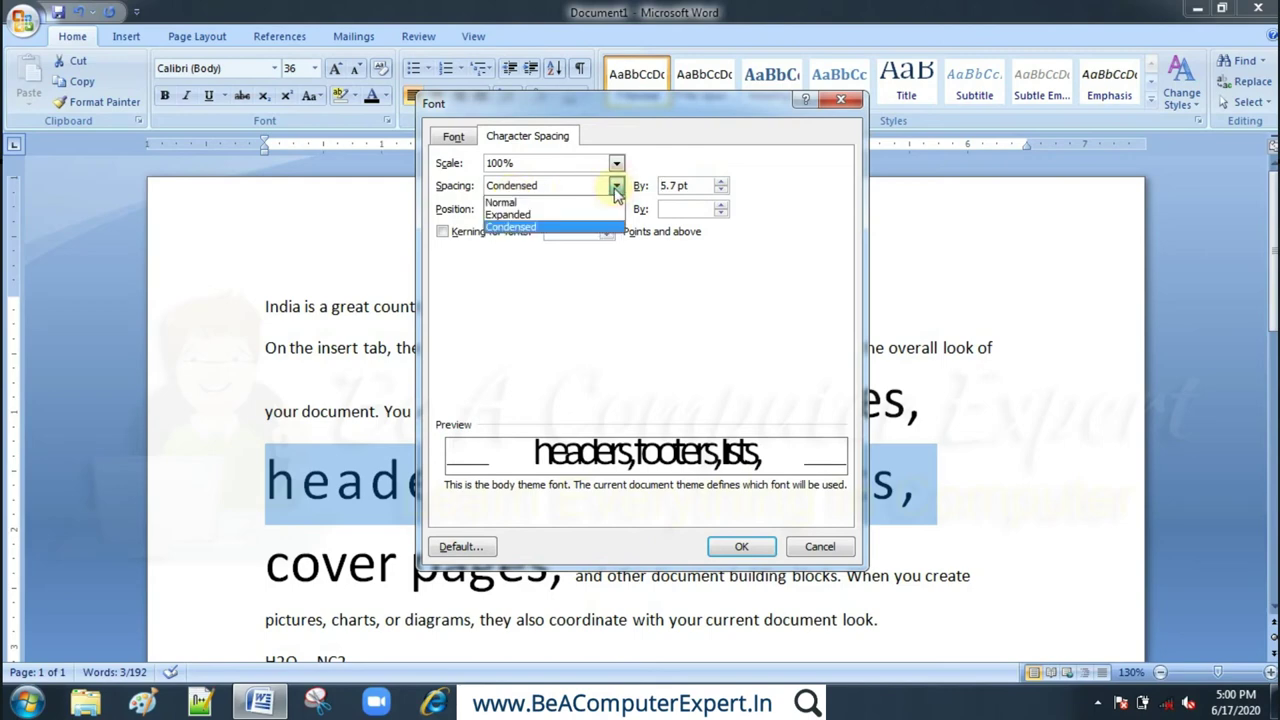
pyautogui.click(547, 229)
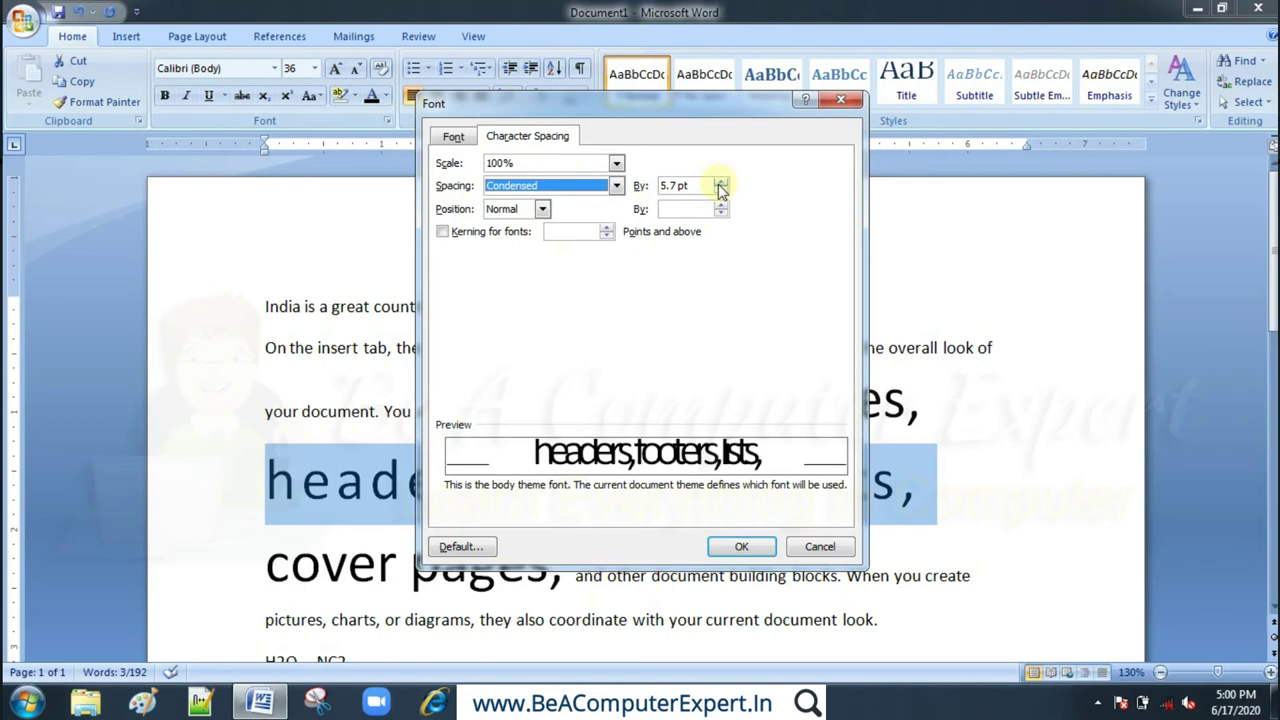
pyautogui.click(617, 187)
pyautogui.click(617, 187)
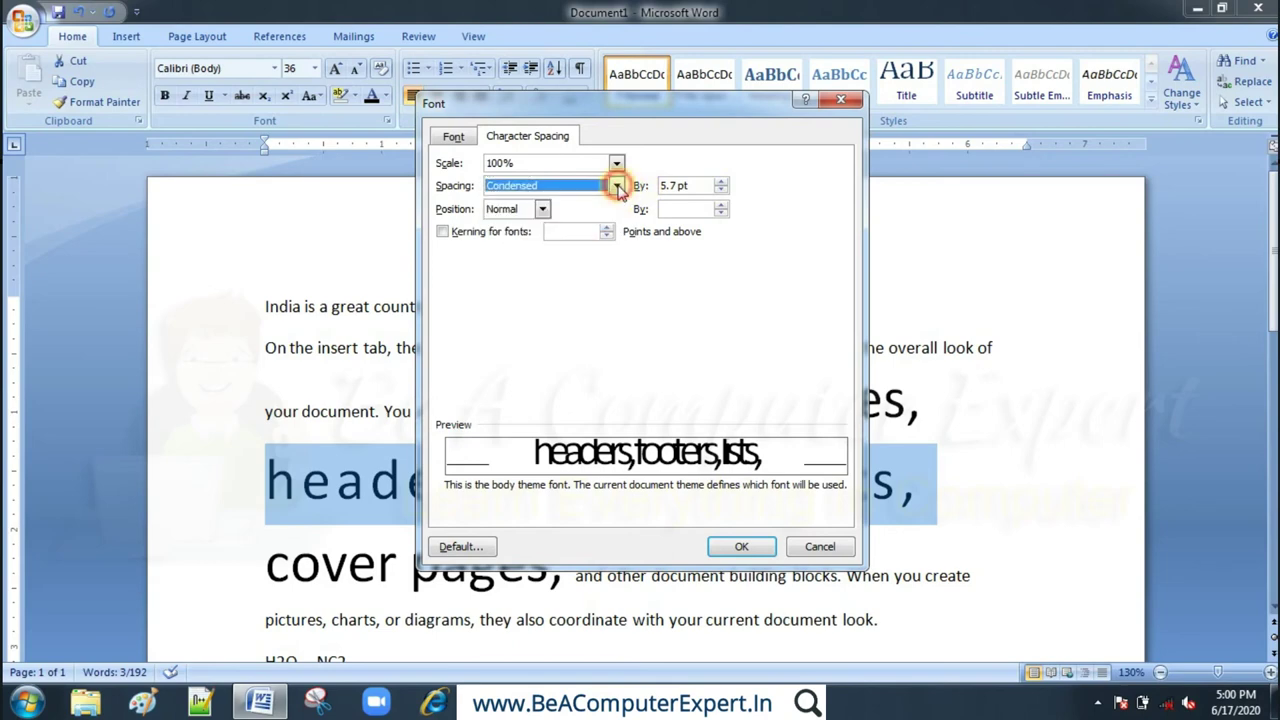
pyautogui.click(721, 184)
pyautogui.click(721, 184)
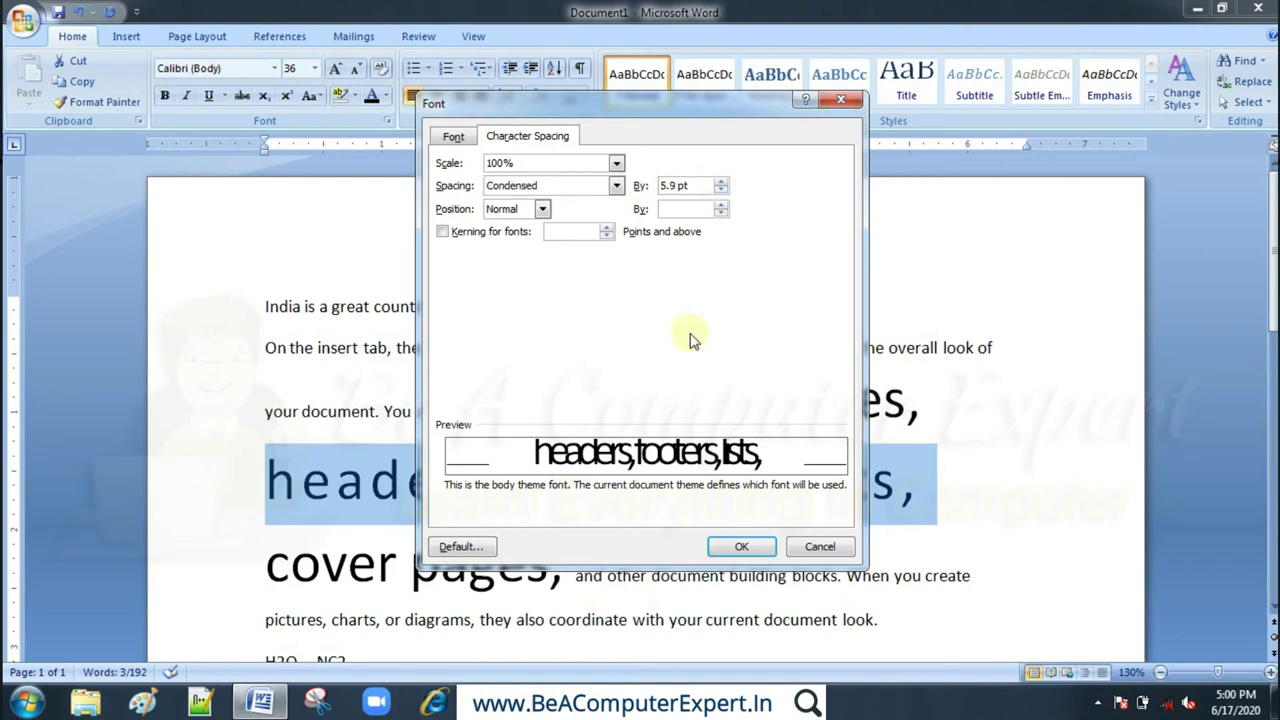
pyautogui.click(742, 548)
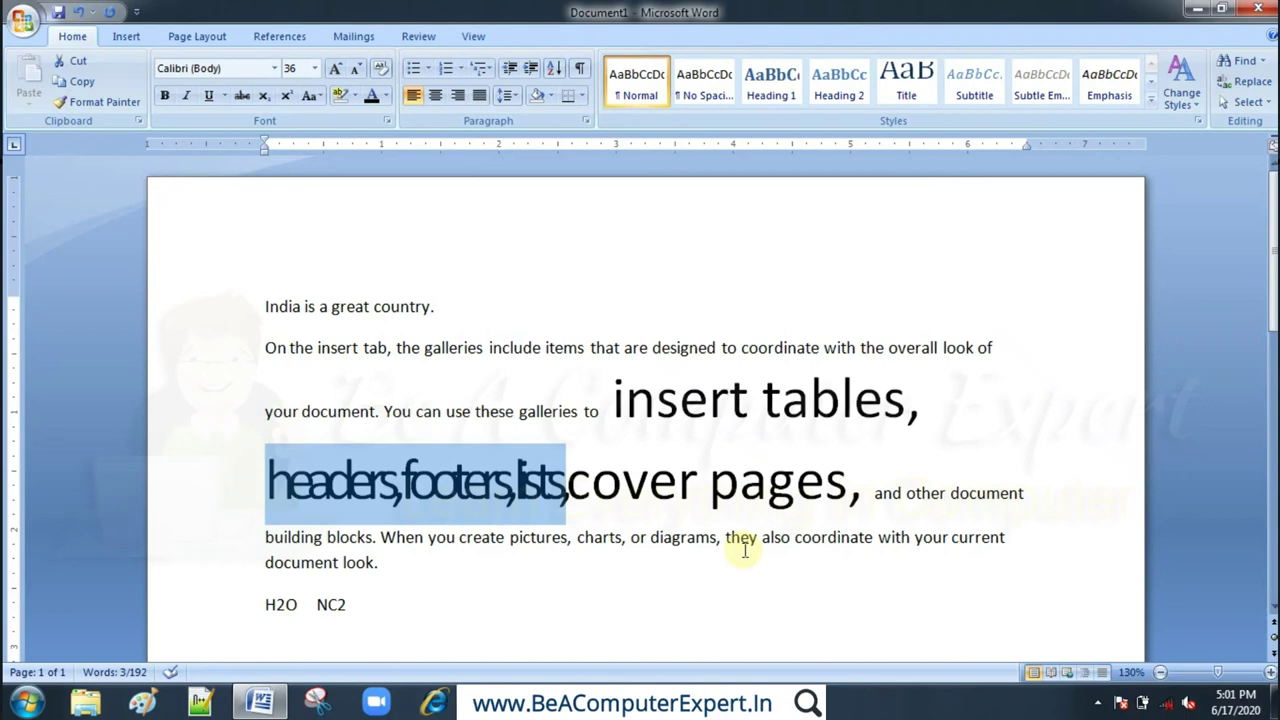
# - Reset the phrase's character spacing to Normal with a By value of 0
pyautogui.click(388, 119)
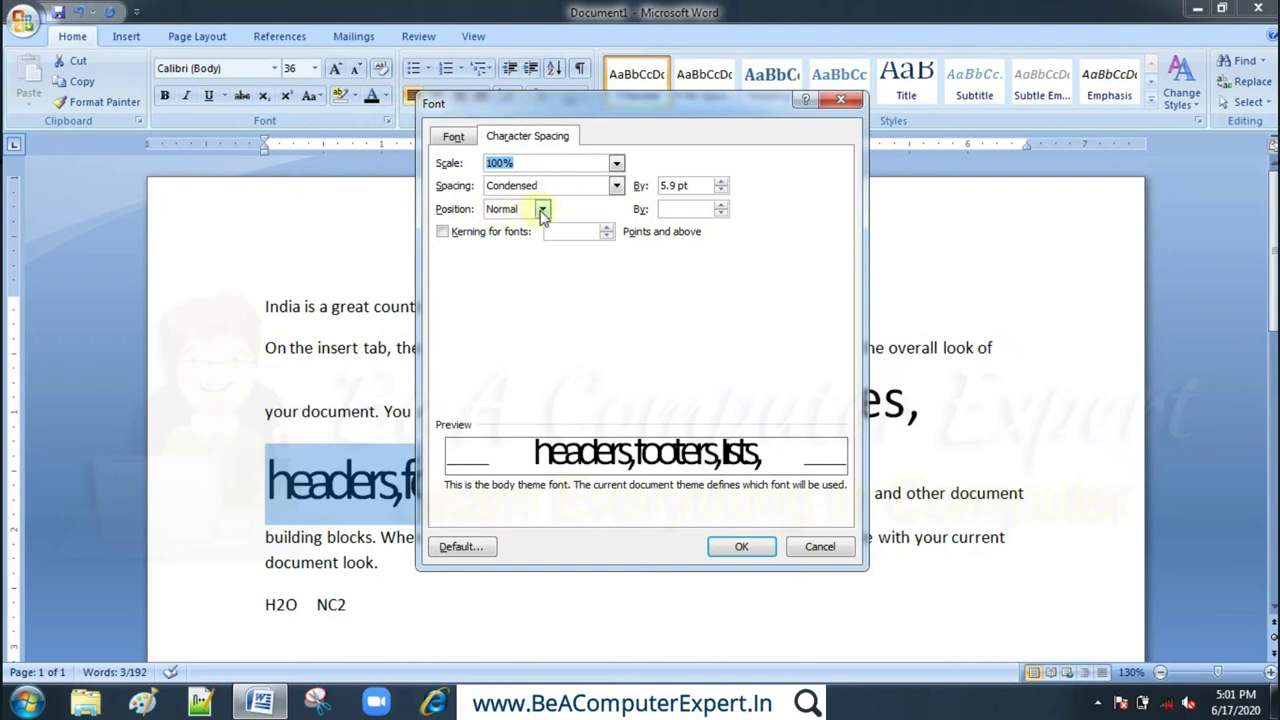
pyautogui.moveTo(680, 186); pyautogui.dragTo(658, 186)
pyautogui.click(617, 186)
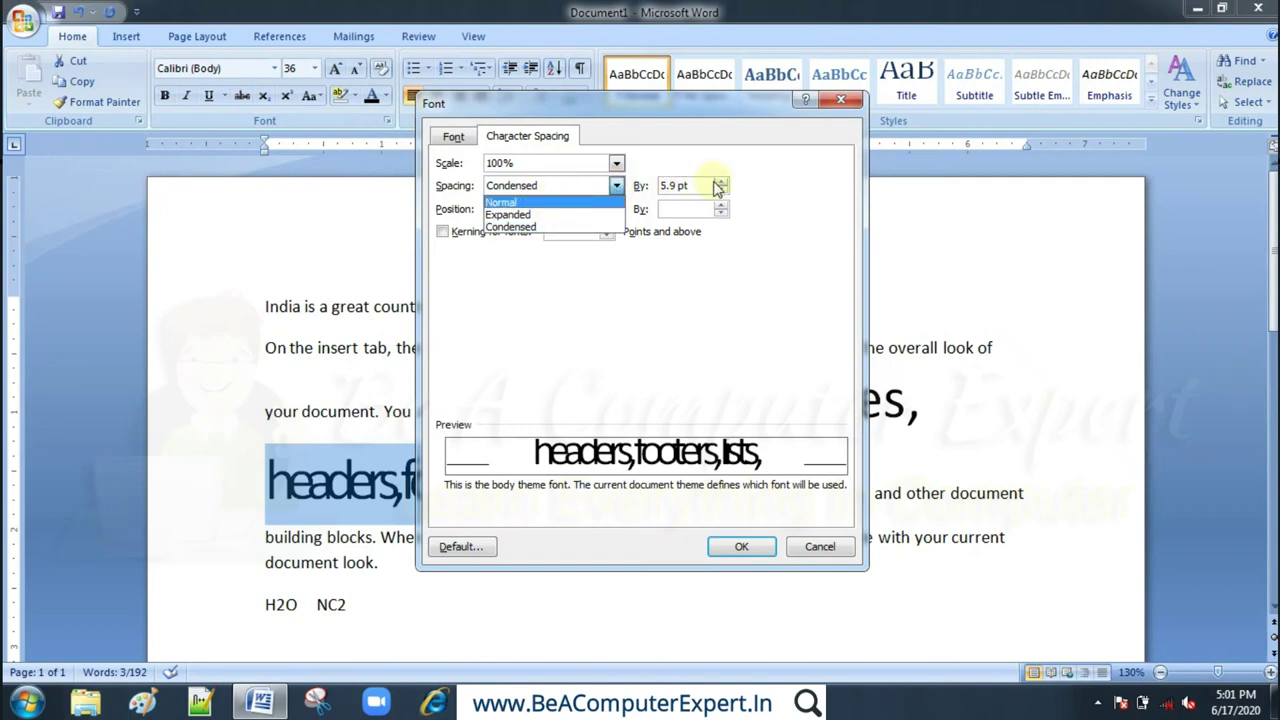
pyautogui.moveTo(700, 186); pyautogui.dragTo(606, 182)
pyautogui.write('0')
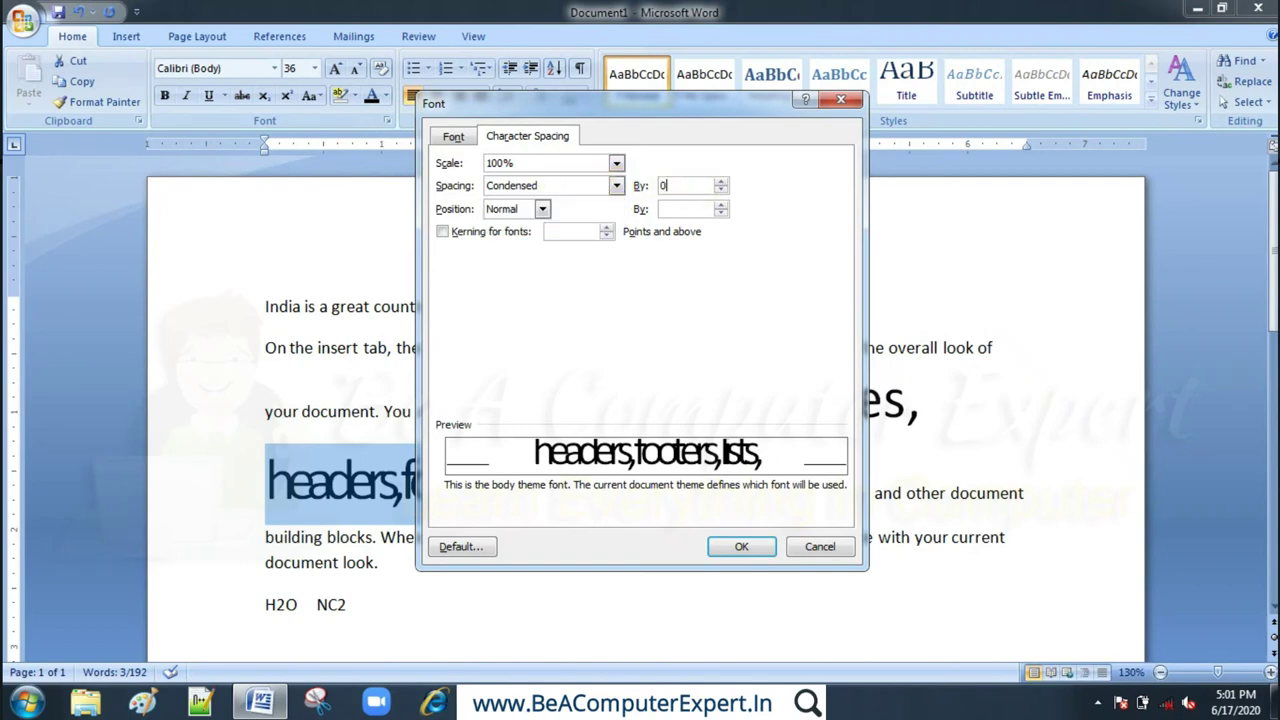
pyautogui.click(617, 186)
pyautogui.click(530, 198)
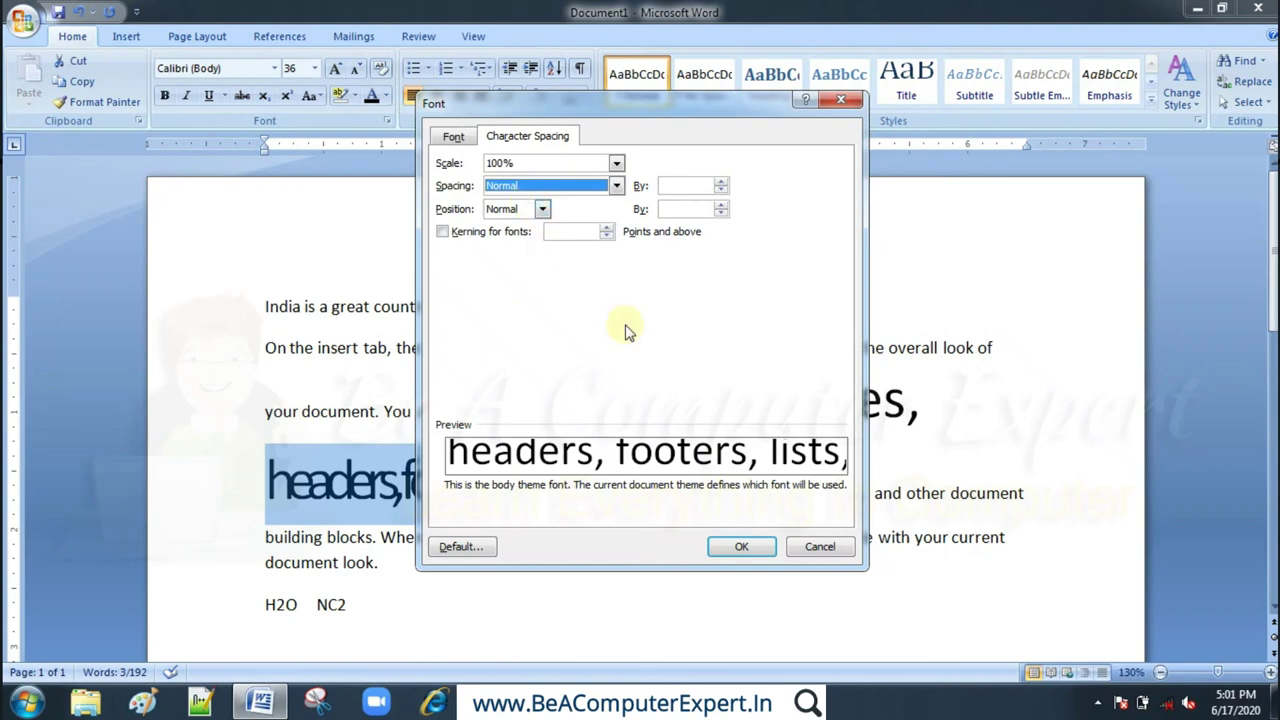
pyautogui.click(743, 549)
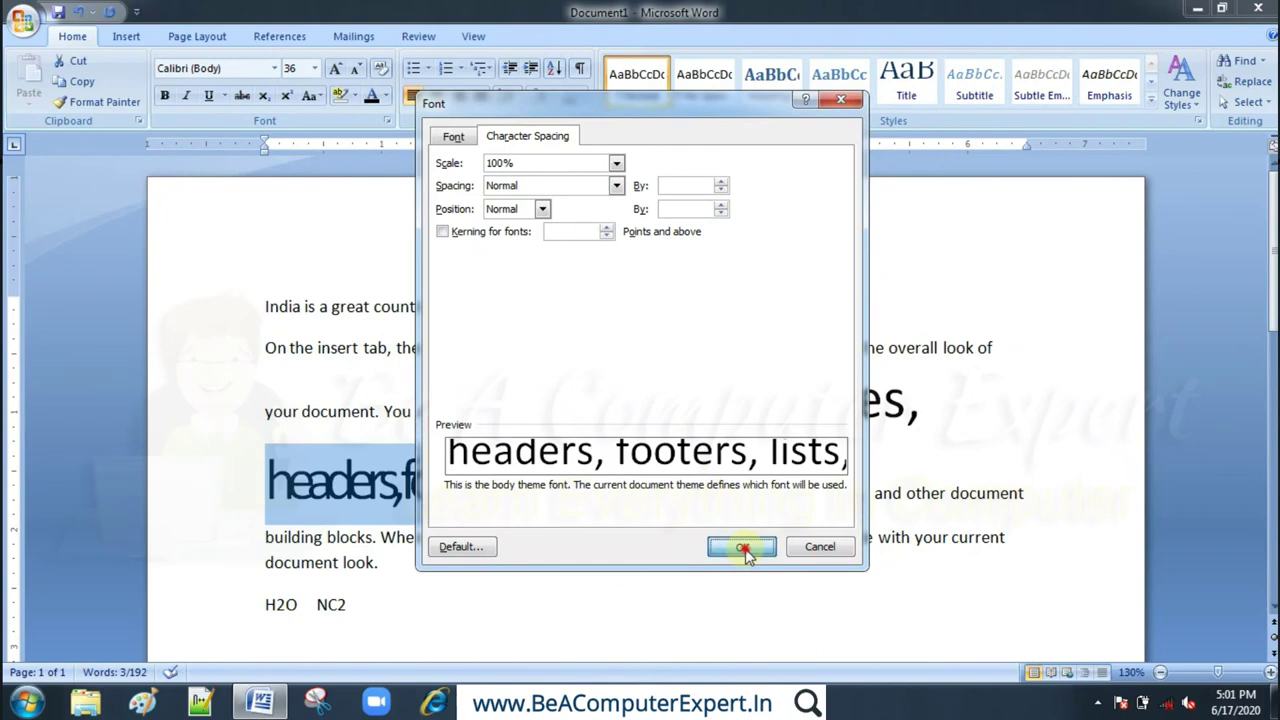
pyautogui.click(387, 121)
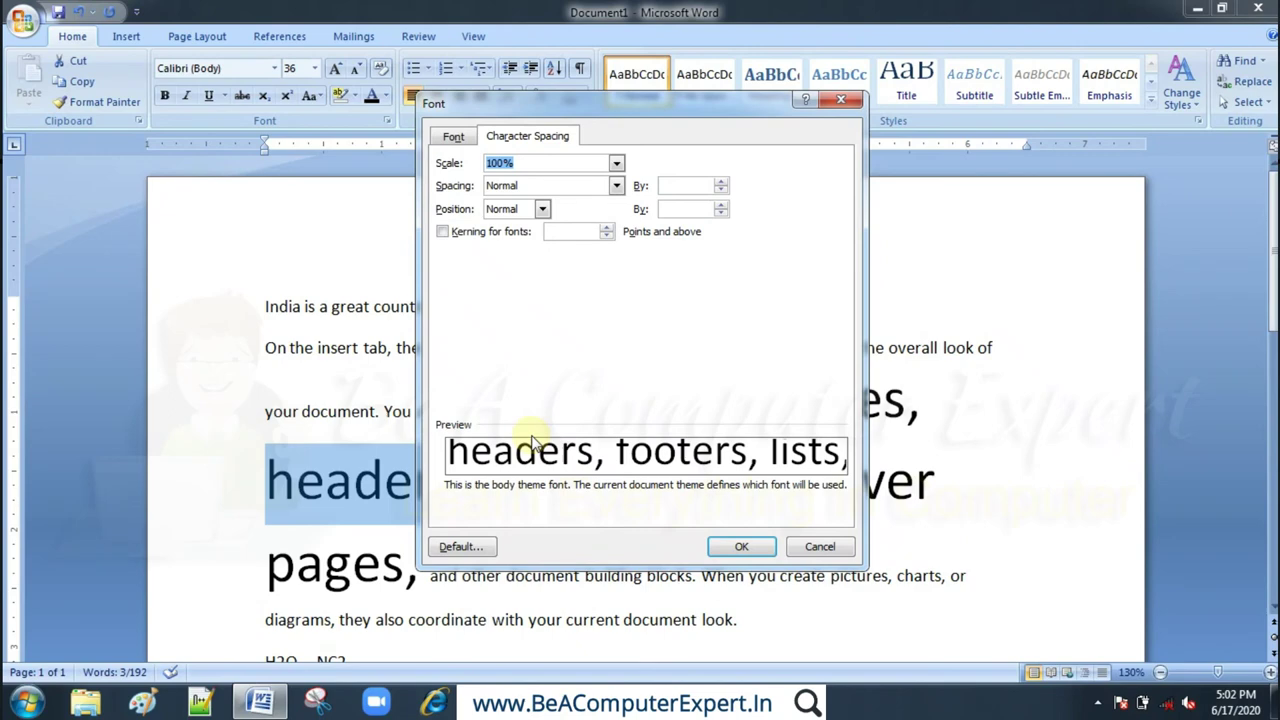
# - Raise 'headers, footers, lists,' by 13 pt above the baseline
pyautogui.click(543, 209)
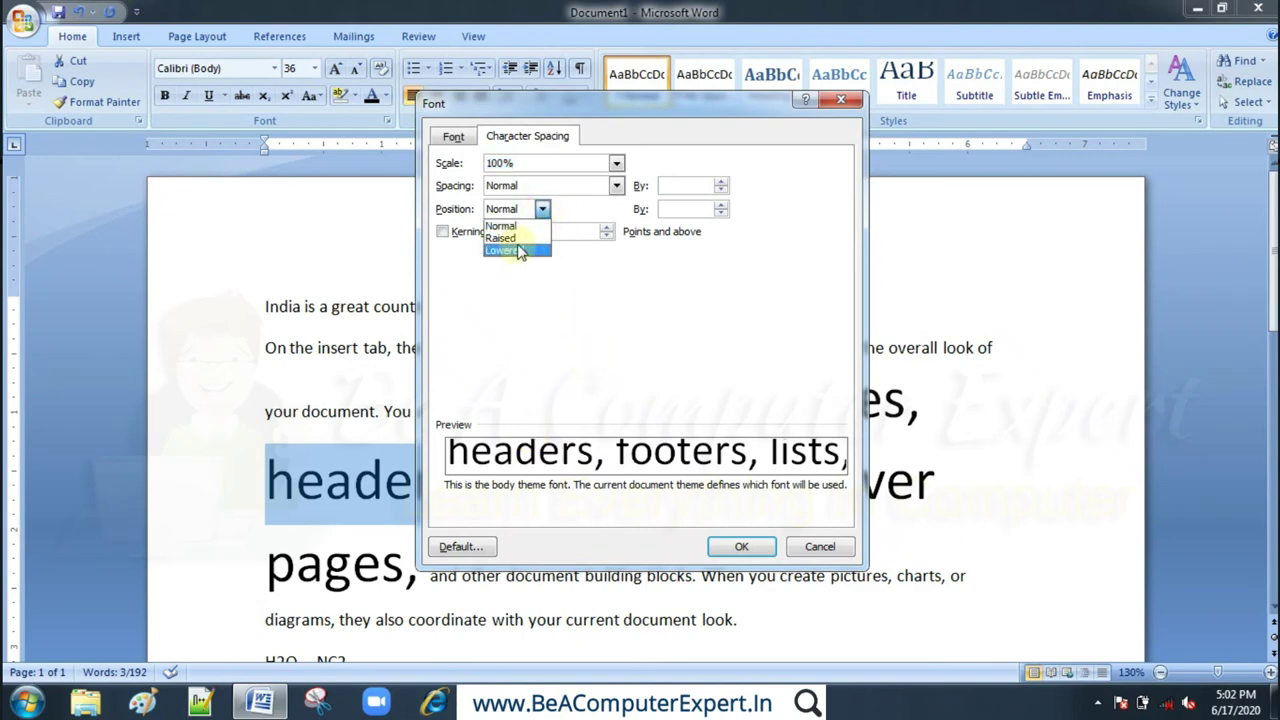
pyautogui.click(519, 239)
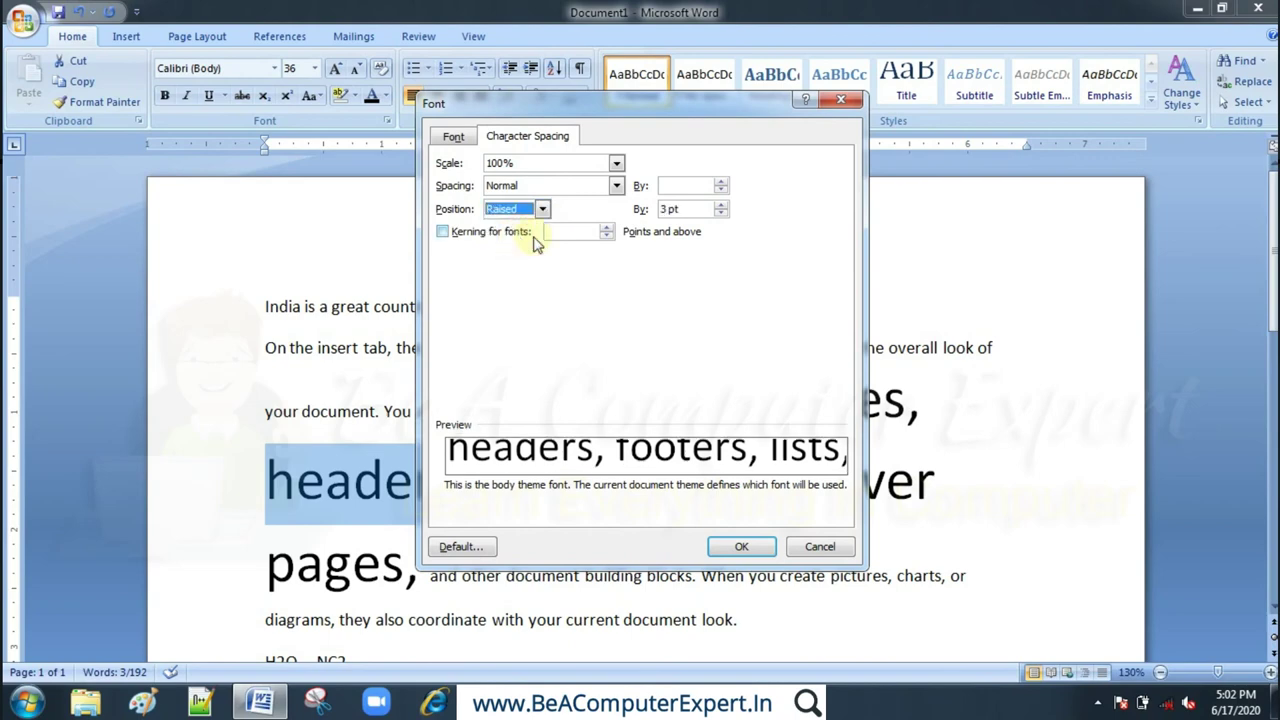
pyautogui.click(722, 209)
pyautogui.click(723, 210)
pyautogui.click(722, 205)
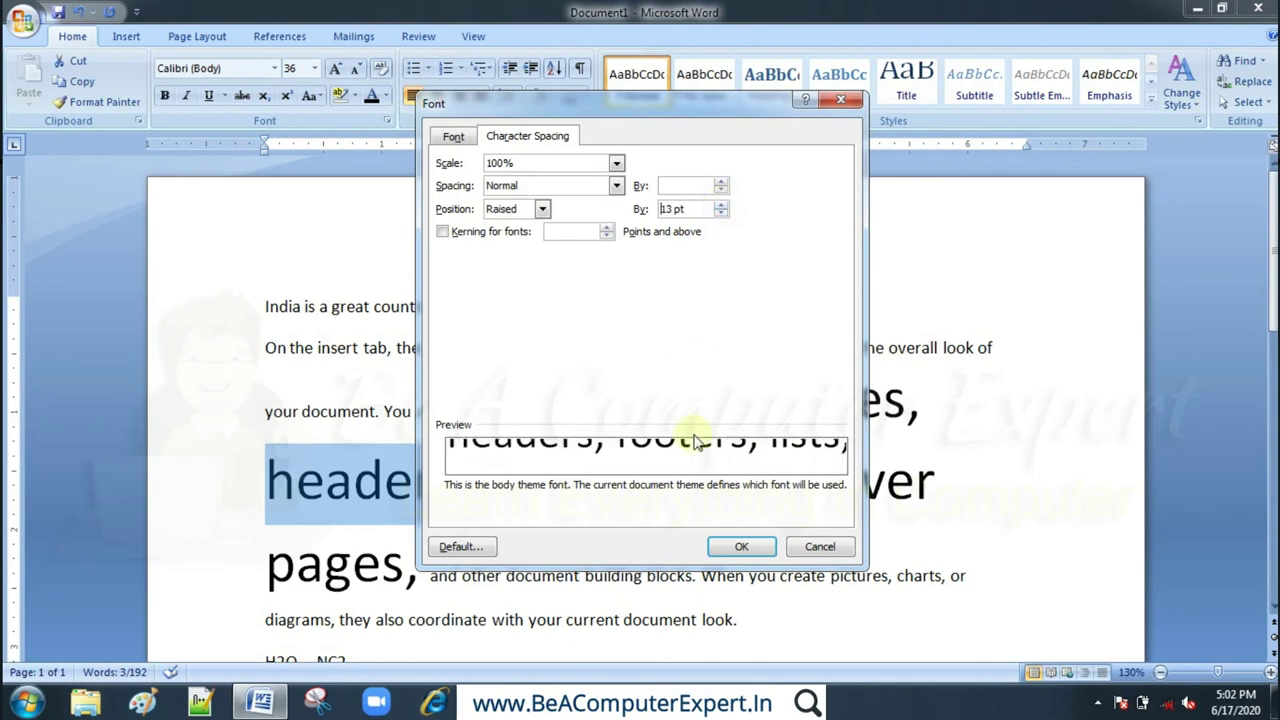
pyautogui.click(750, 548)
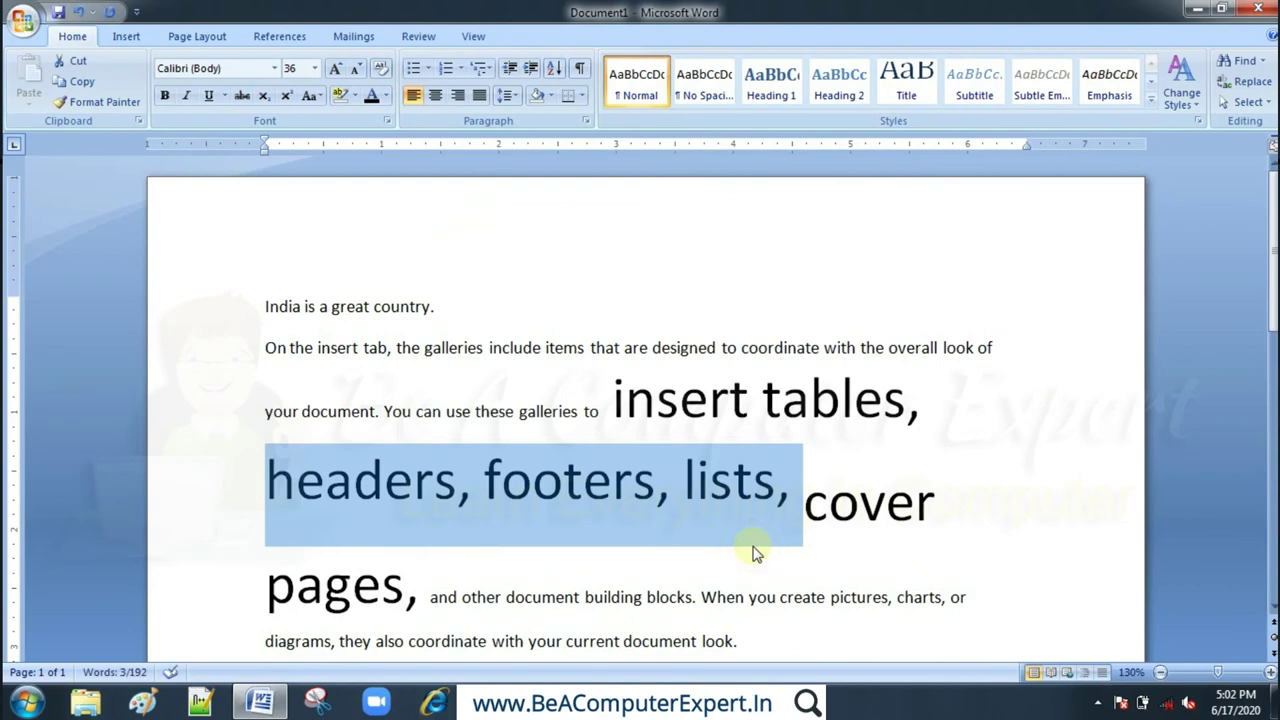
# - Change the phrase's position to Lowered by 13 pt
pyautogui.click(387, 120)
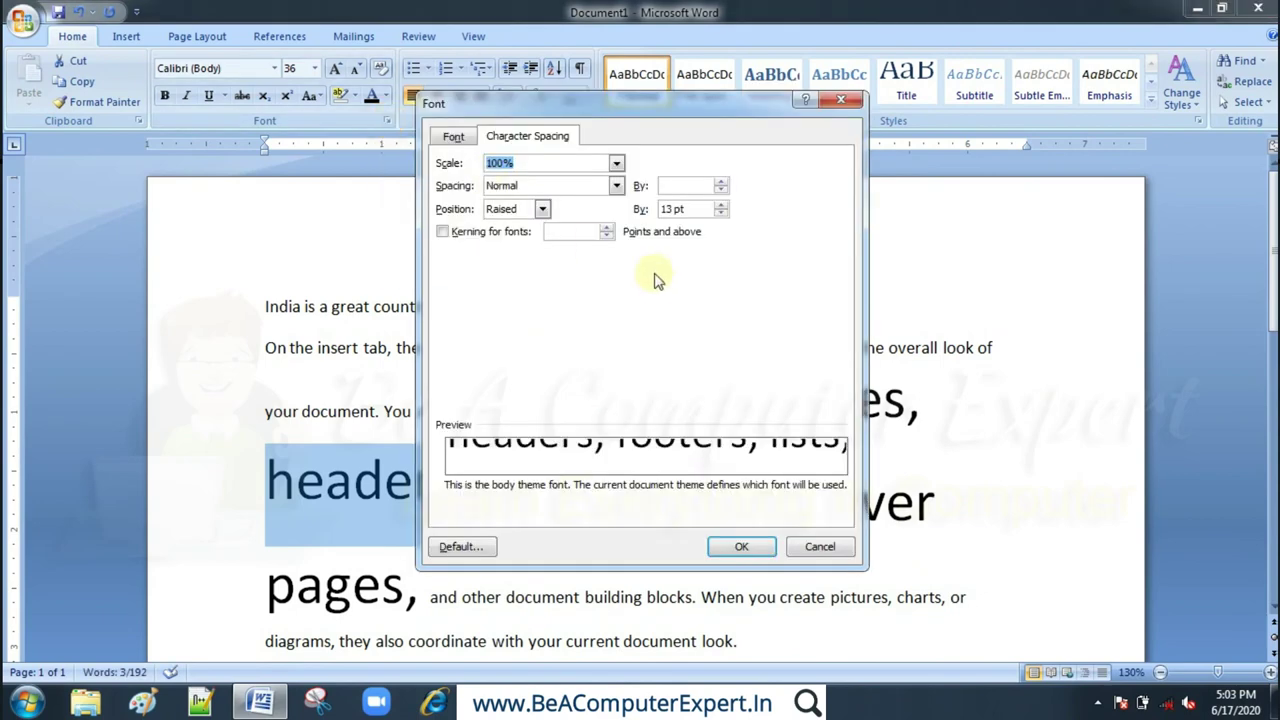
pyautogui.click(542, 209)
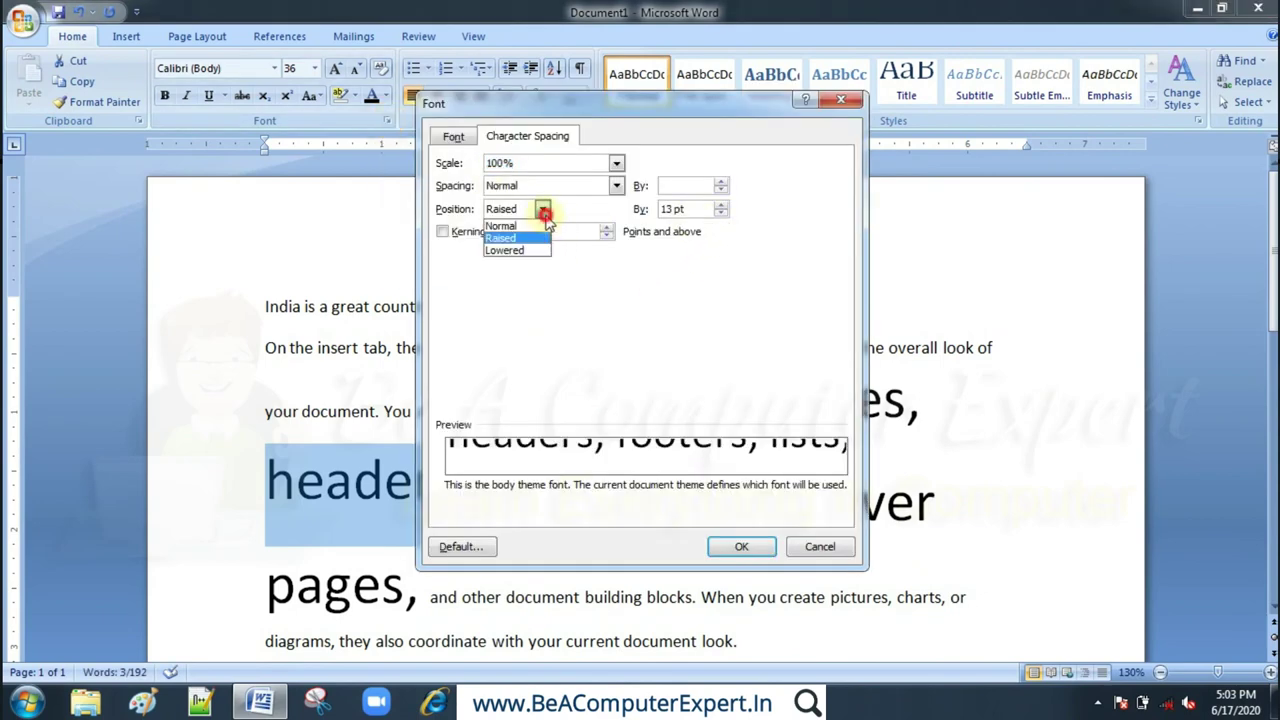
pyautogui.click(524, 251)
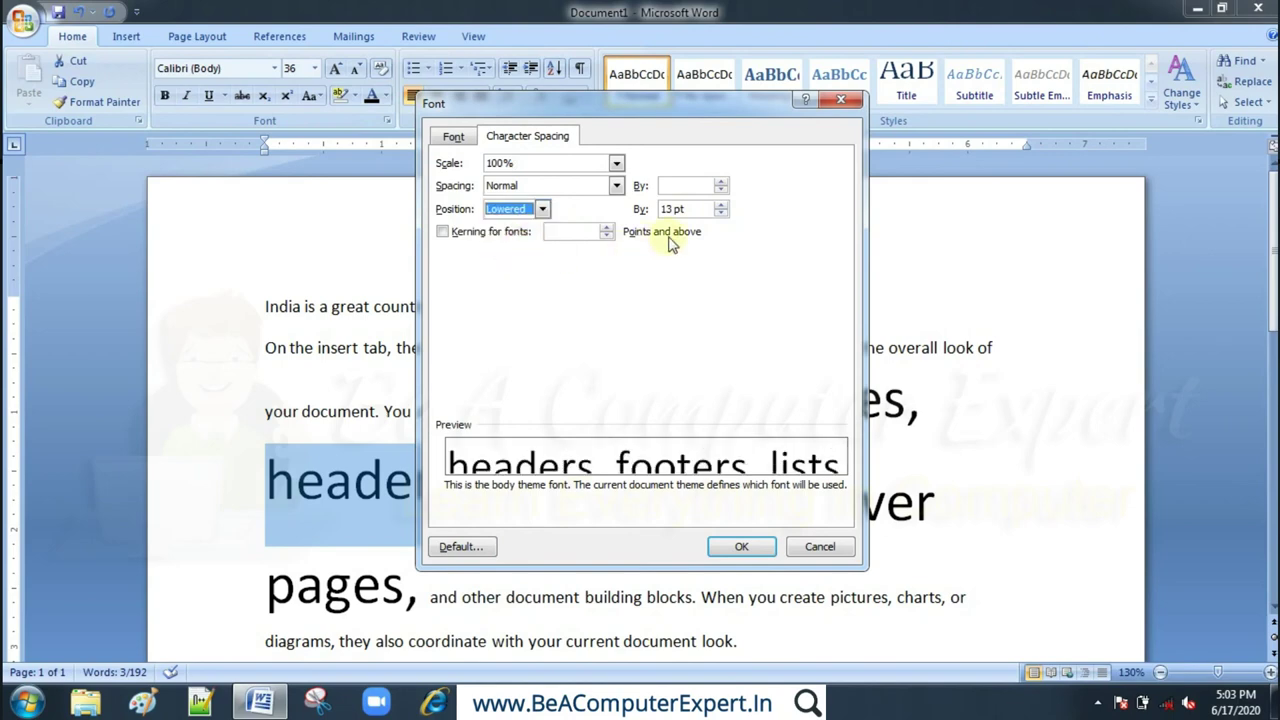
pyautogui.click(741, 546)
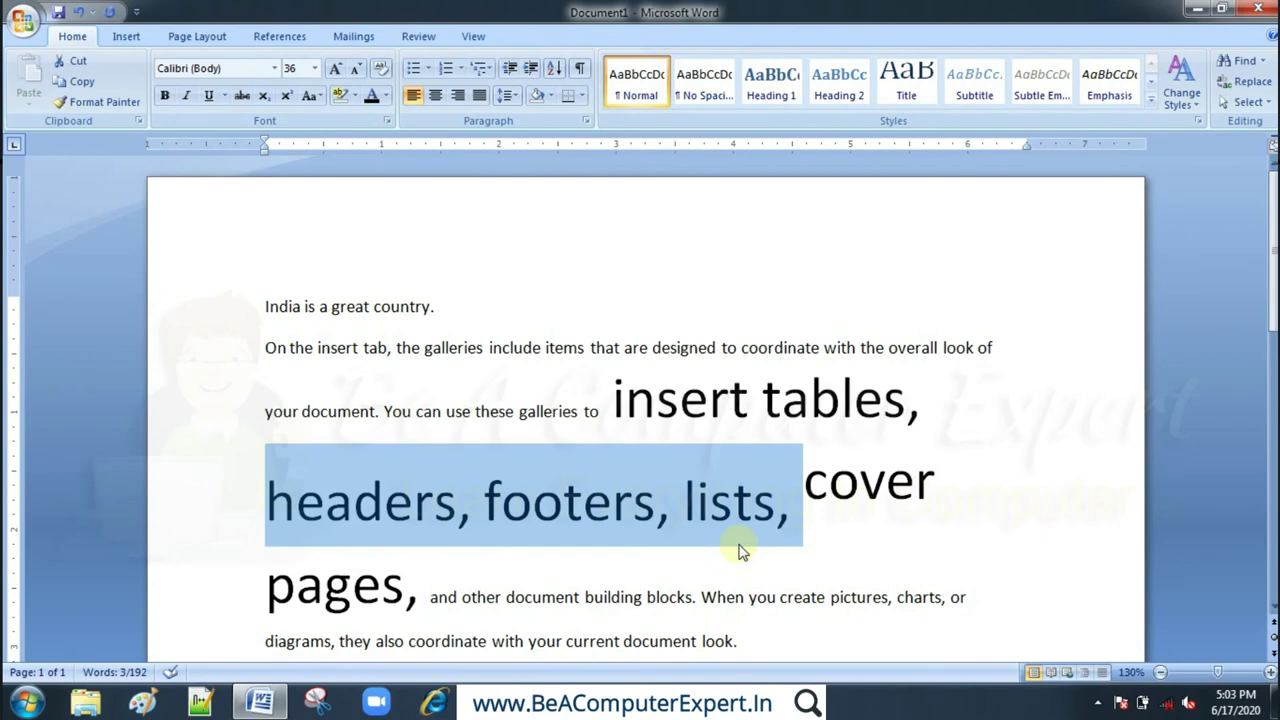
# - Return the phrase's position to Normal
pyautogui.click(386, 122)
pyautogui.click(541, 209)
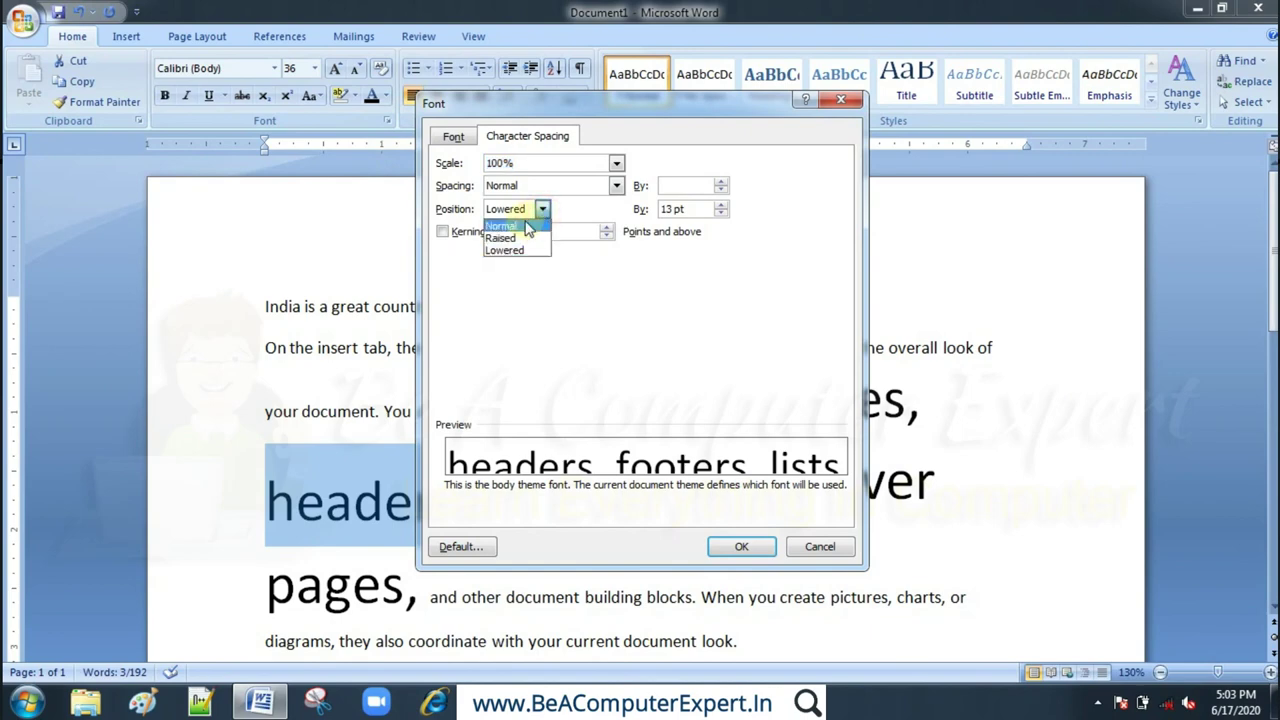
pyautogui.click(540, 212)
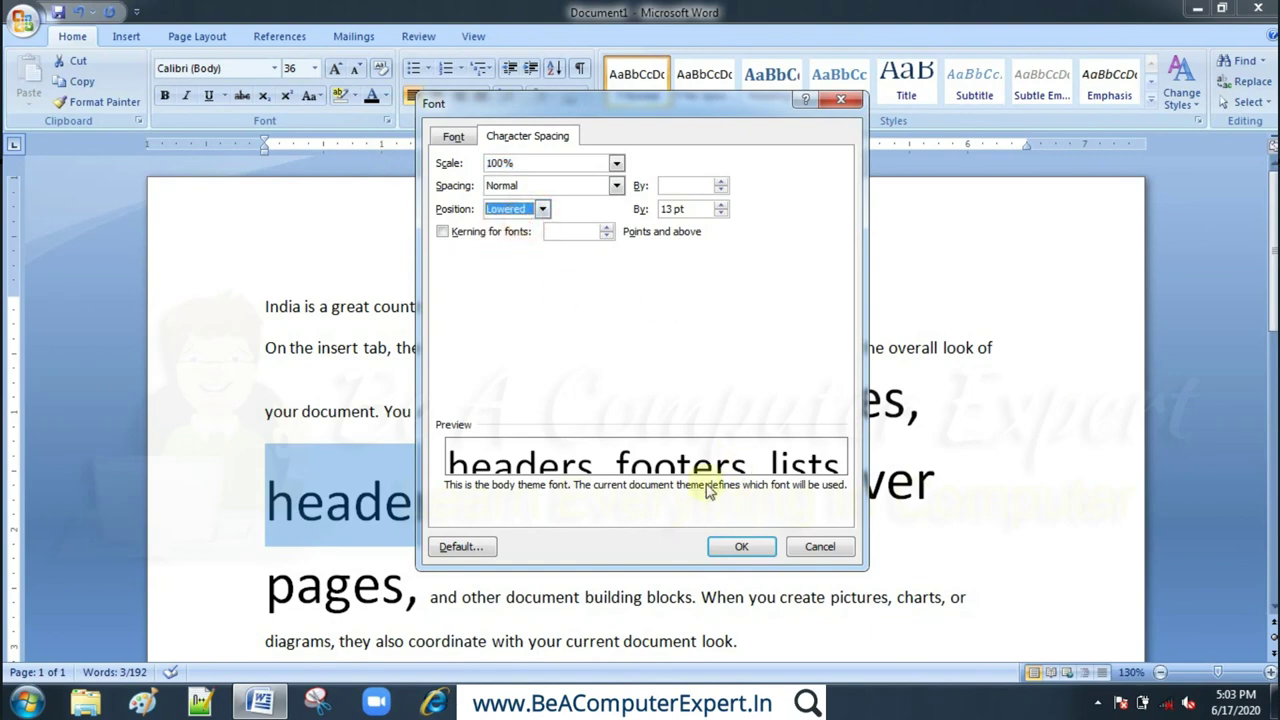
pyautogui.click(541, 209)
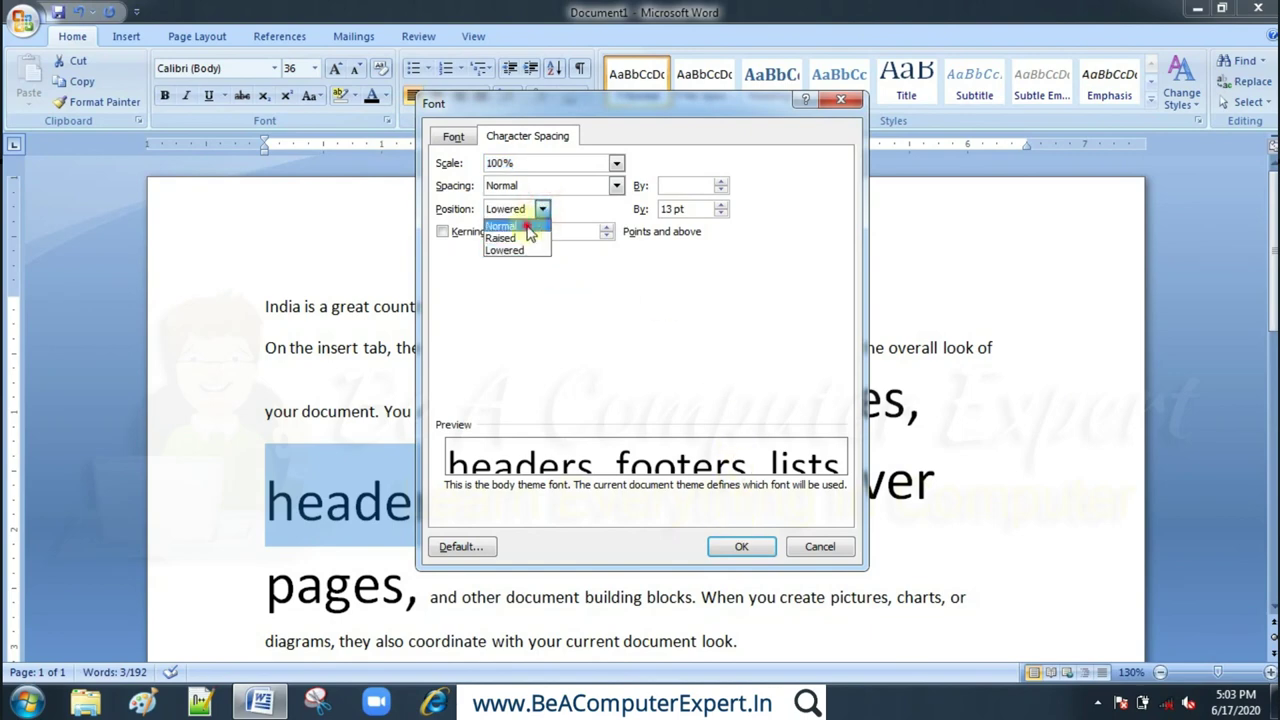
pyautogui.click(528, 228)
pyautogui.click(741, 549)
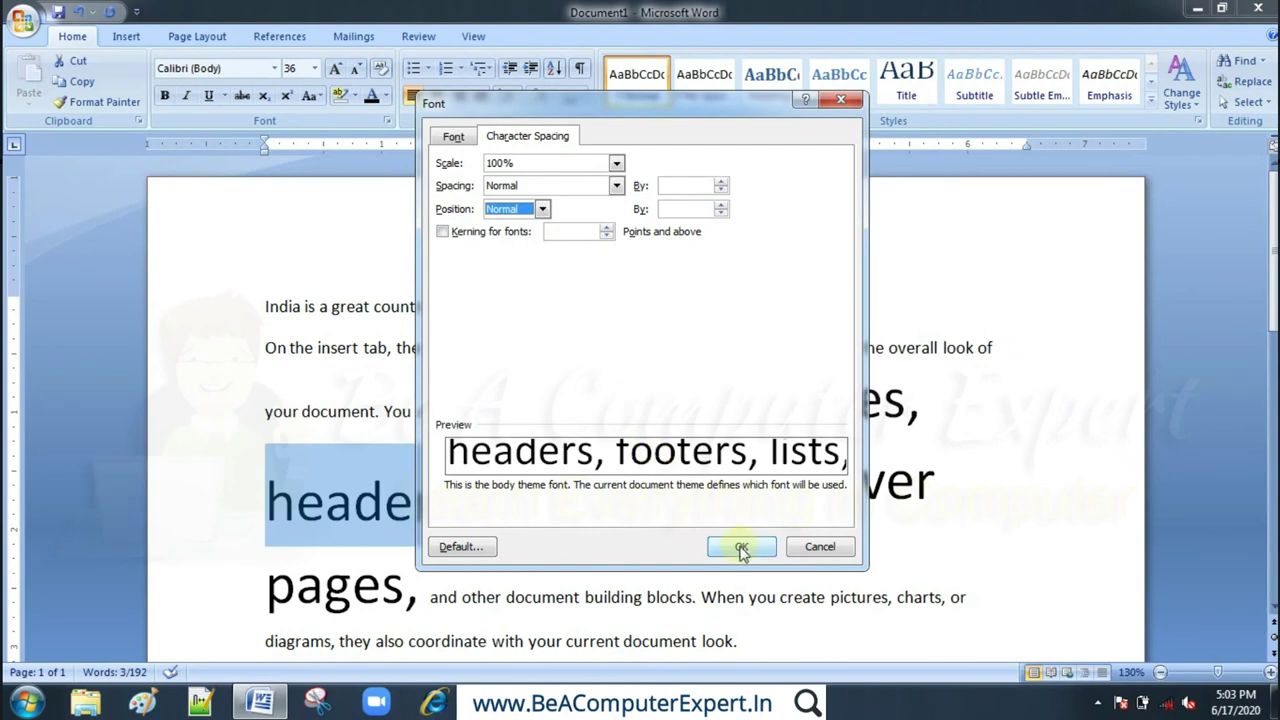